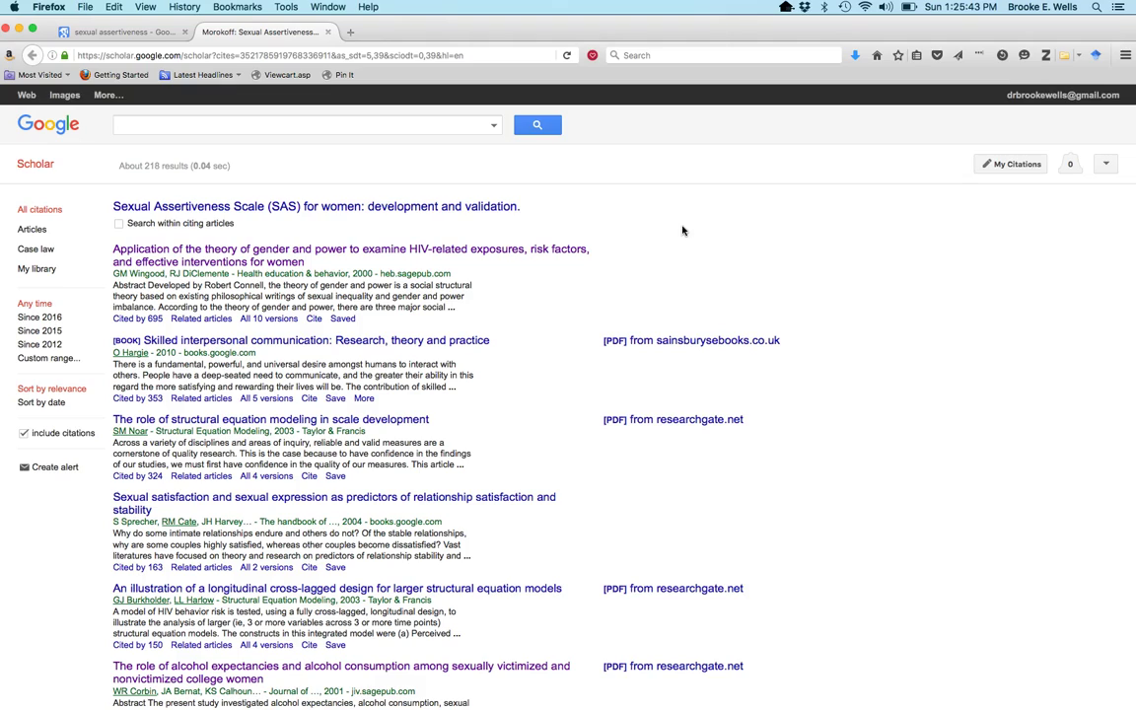
Look through the list of articles that cite the Sexual Assertiveness Scale (SAS) for women paper.
scroll(683, 231, down, 5)
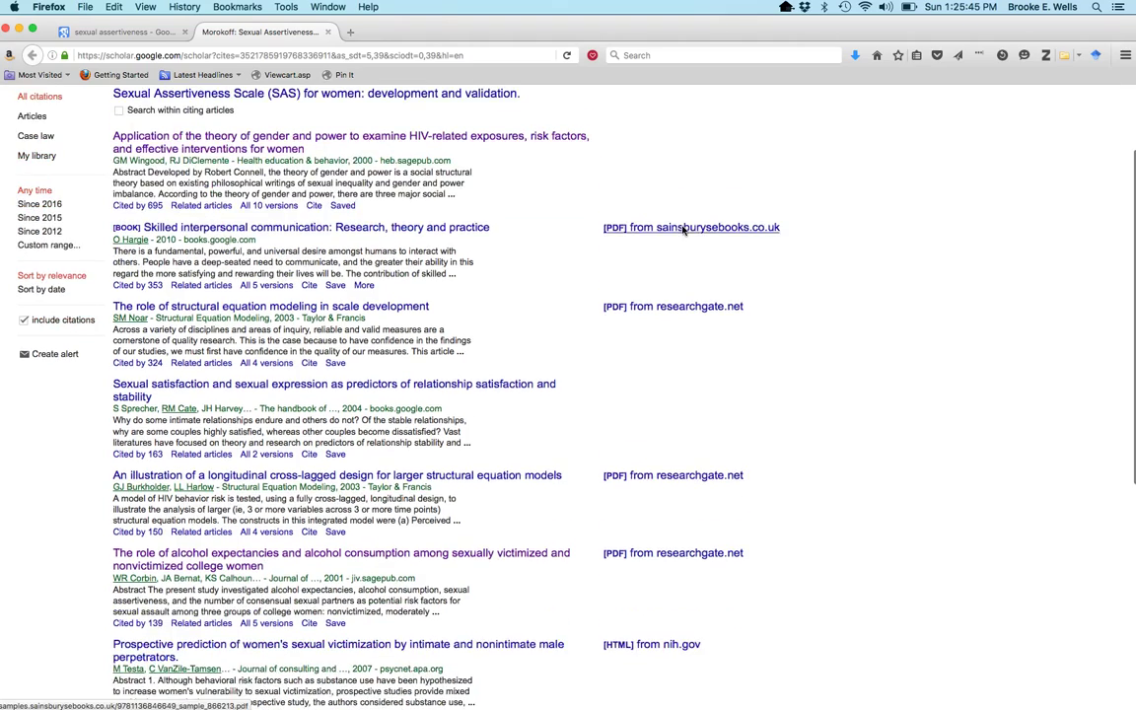
scroll(682, 230, down, 1)
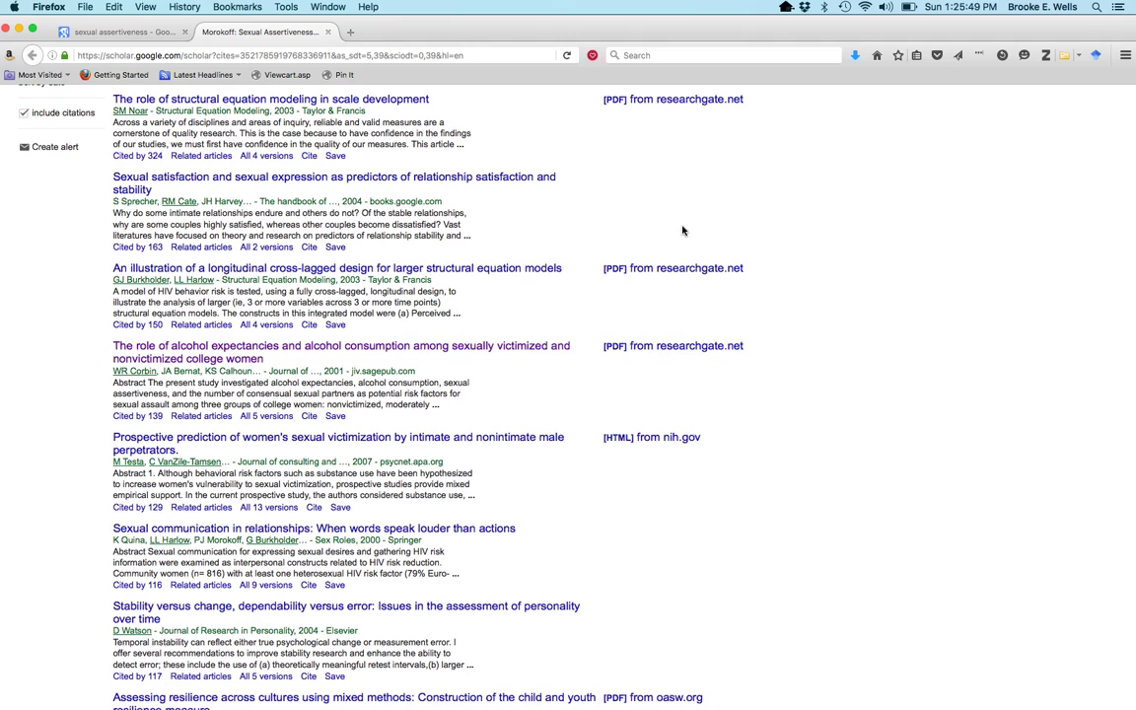
scroll(682, 231, down, 2)
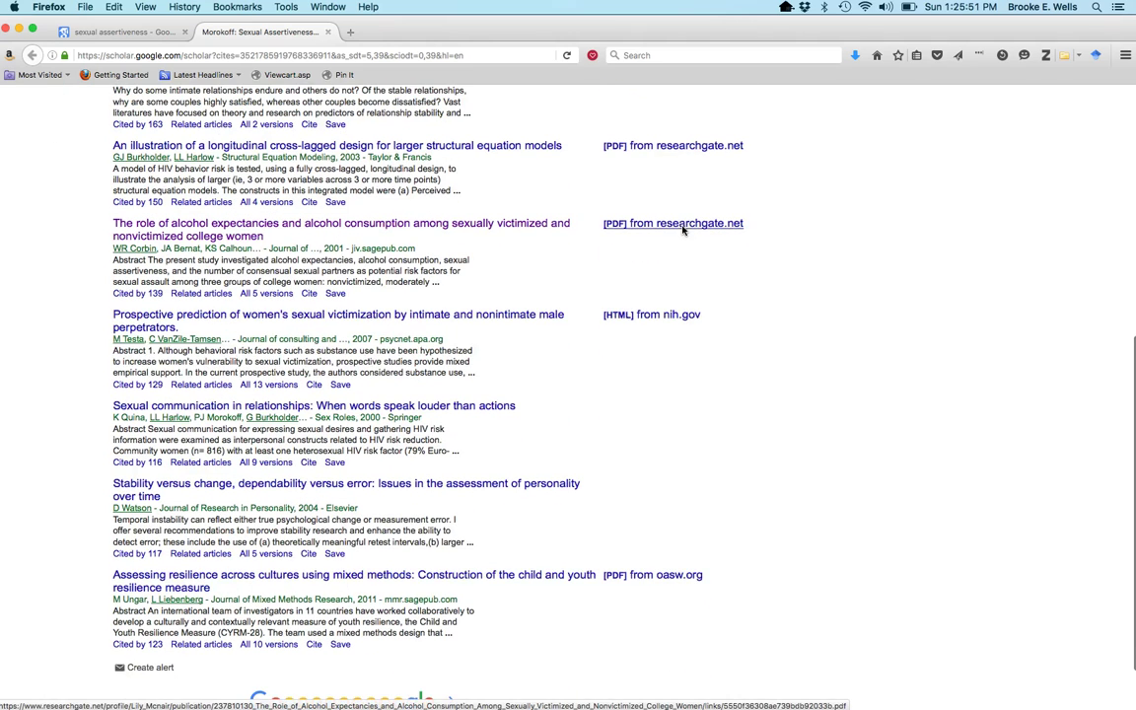
scroll(682, 230, down, 1)
scroll(682, 230, down, 1)
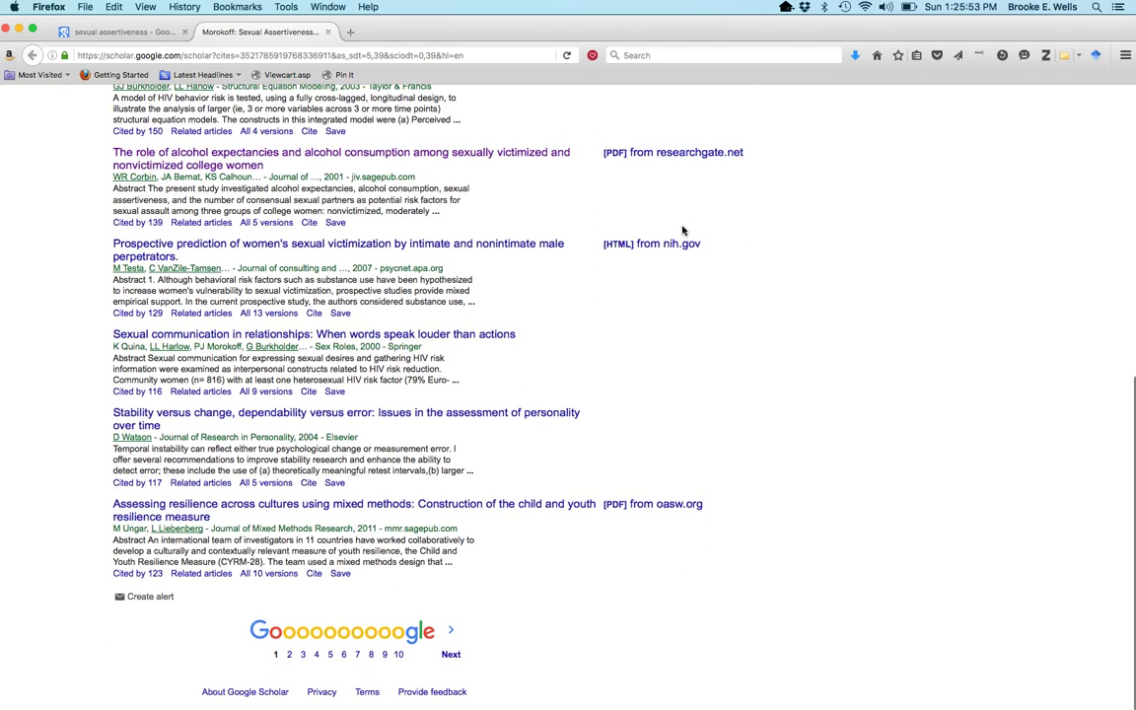
scroll(682, 231, up, 3)
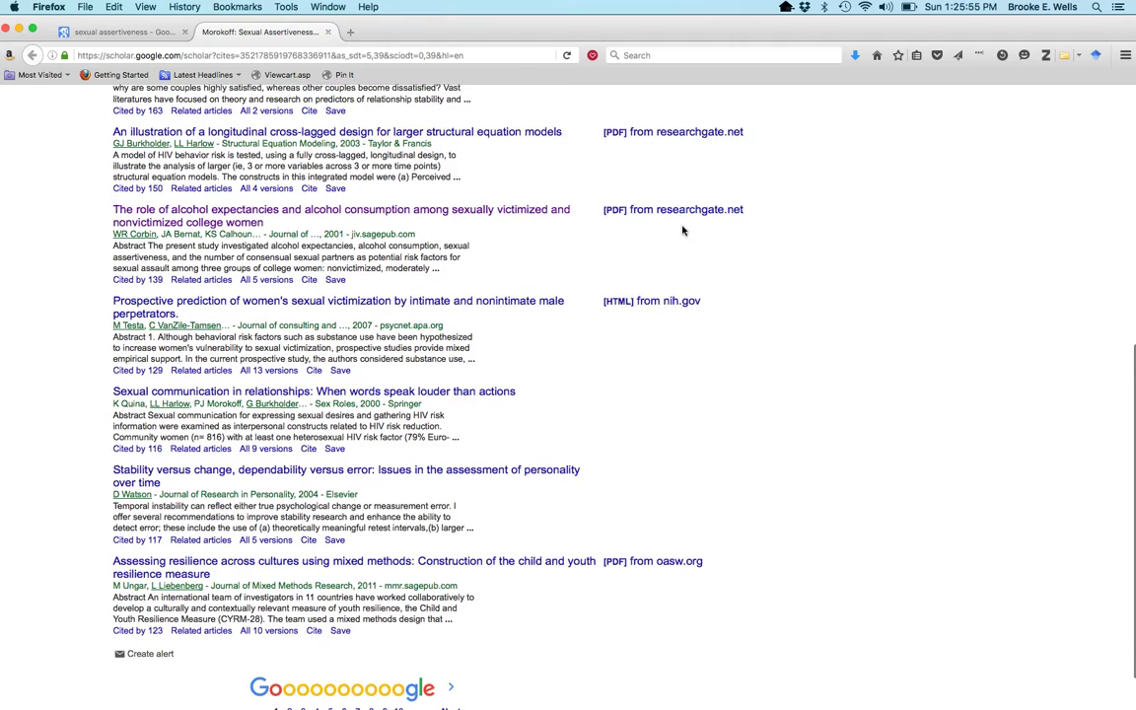
scroll(682, 231, up, 1)
scroll(682, 231, up, 3)
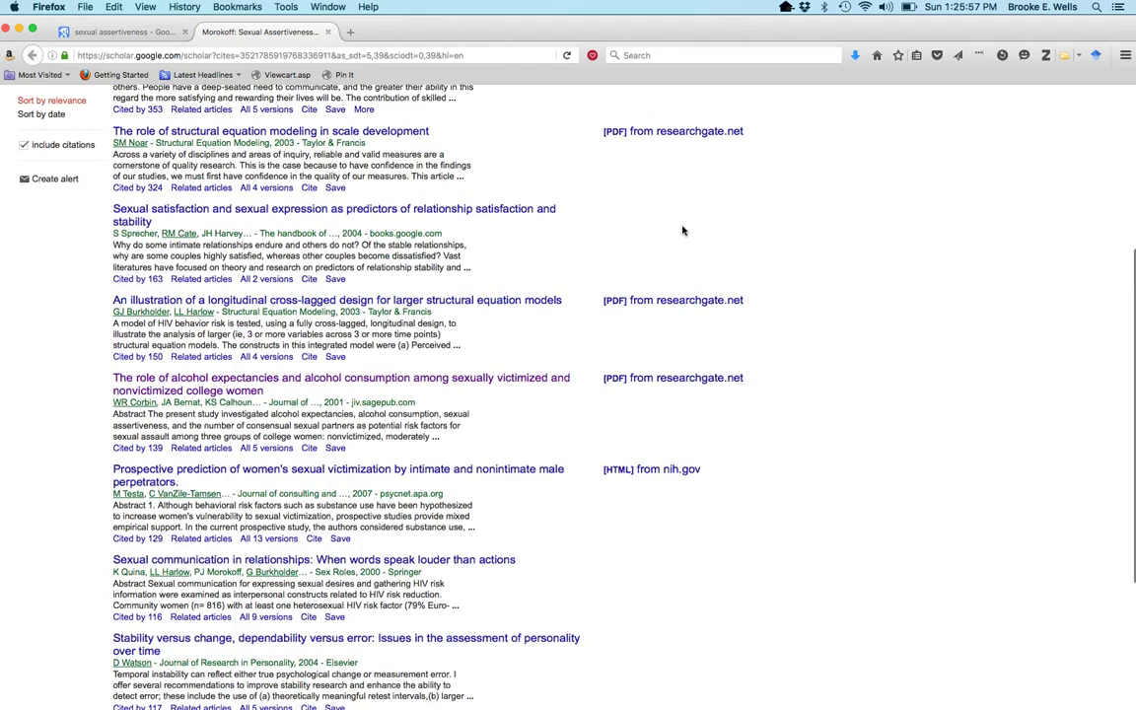
scroll(683, 231, up, 8)
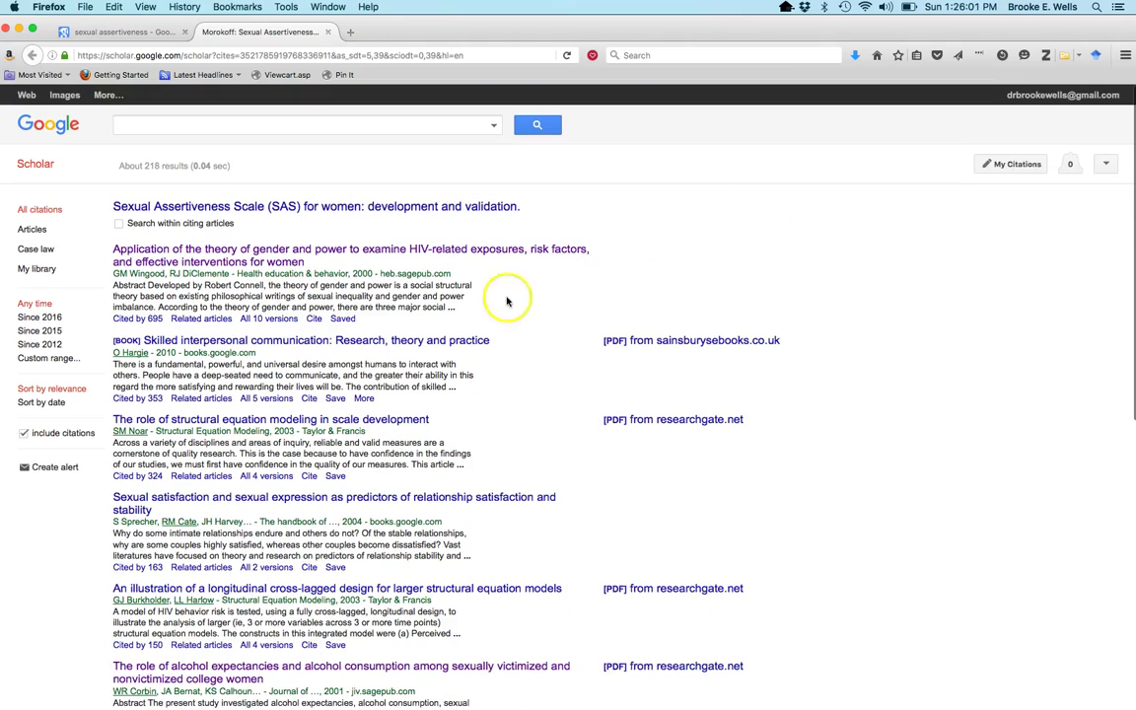
Return to the original sexual assertiveness results and review the listed articles and related searches.
click(99, 32)
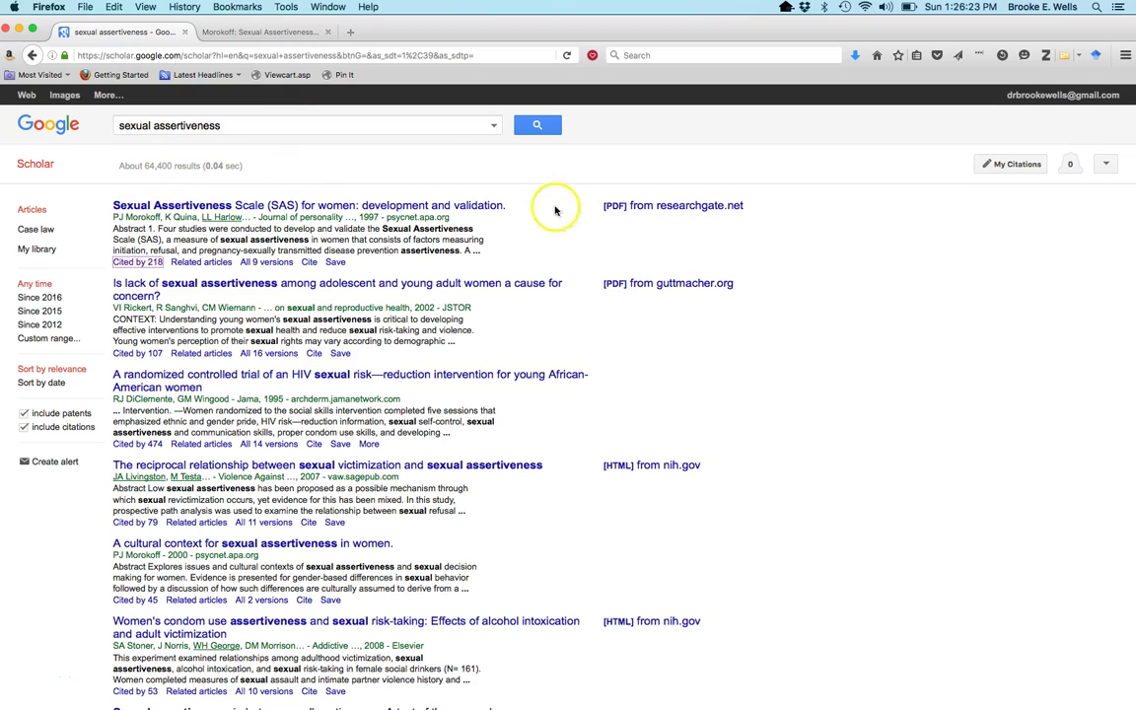
scroll(588, 526, down, 3)
scroll(587, 526, down, 8)
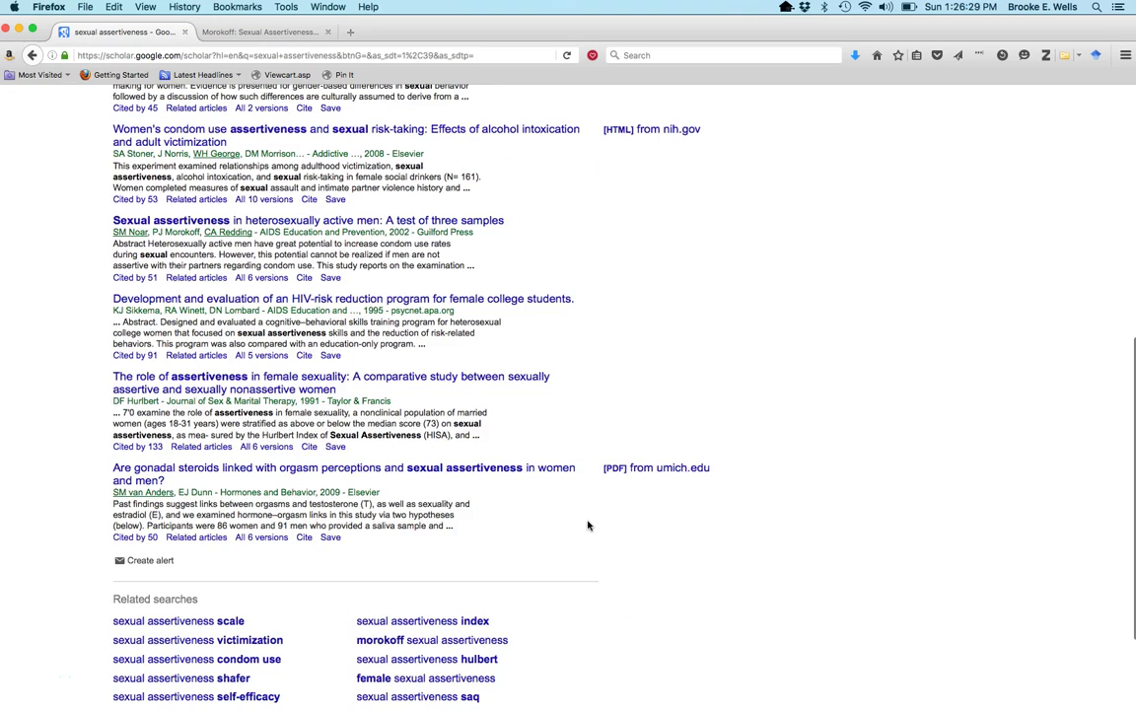
scroll(587, 526, up, 10)
Revisit the Scholar start page with its query suggestions notice, return to the results and examine the related searches below them.
click(31, 56)
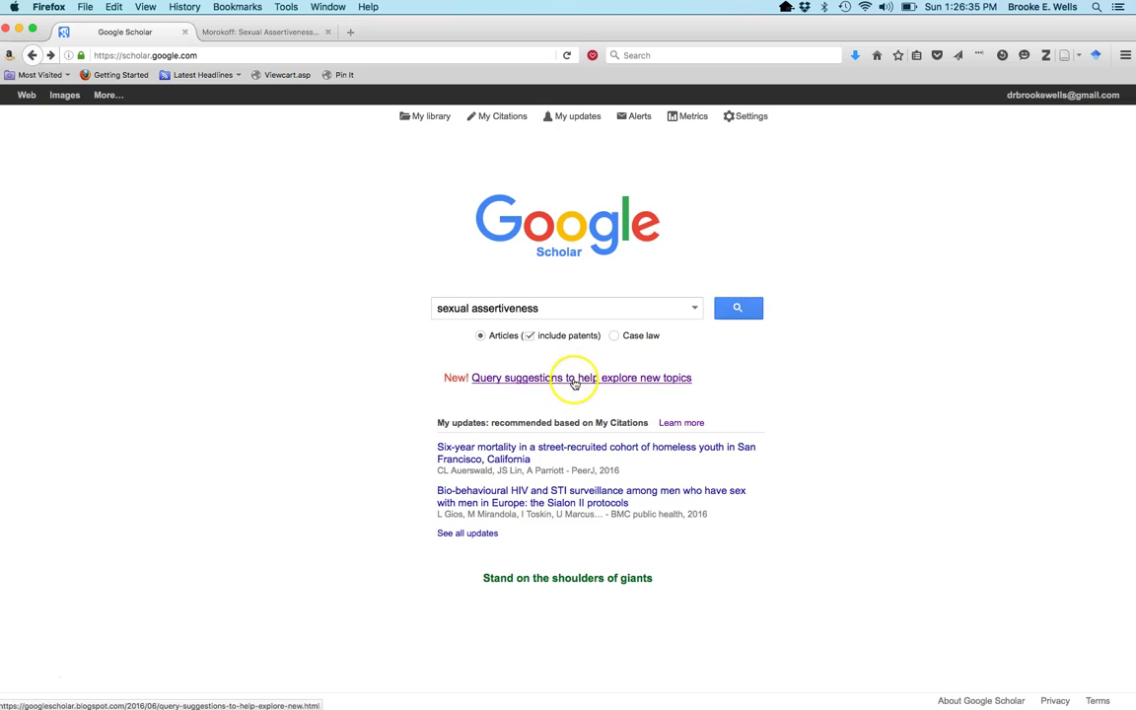
click(50, 55)
scroll(240, 368, down, 15)
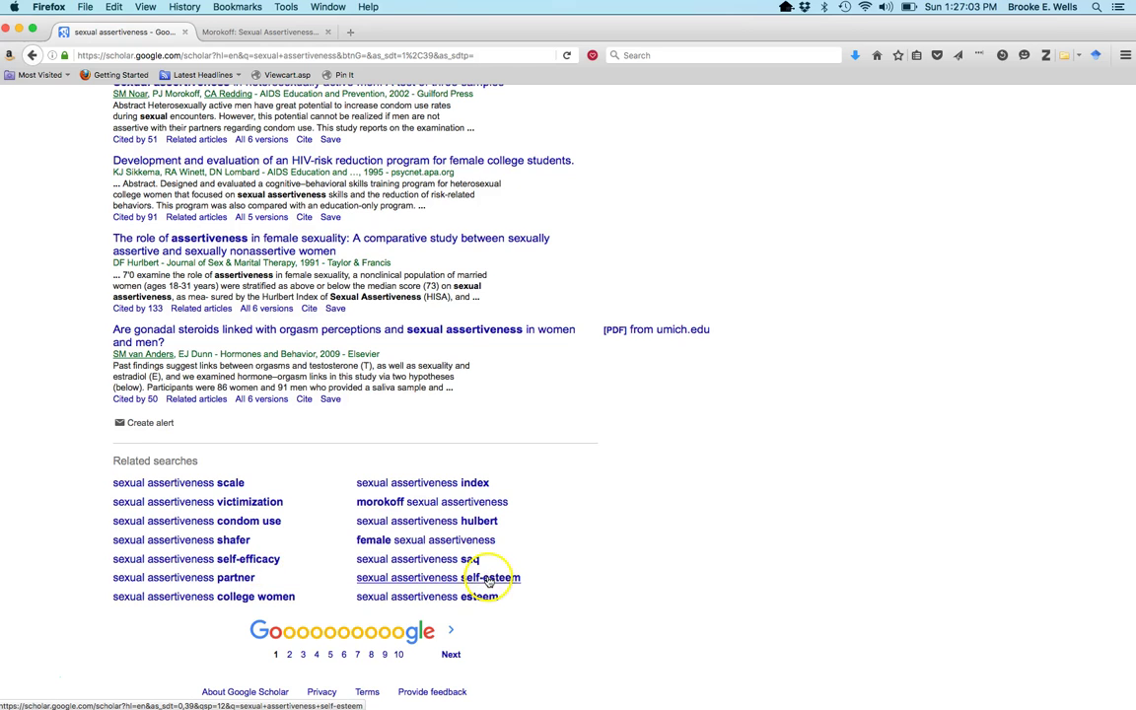
click(466, 507)
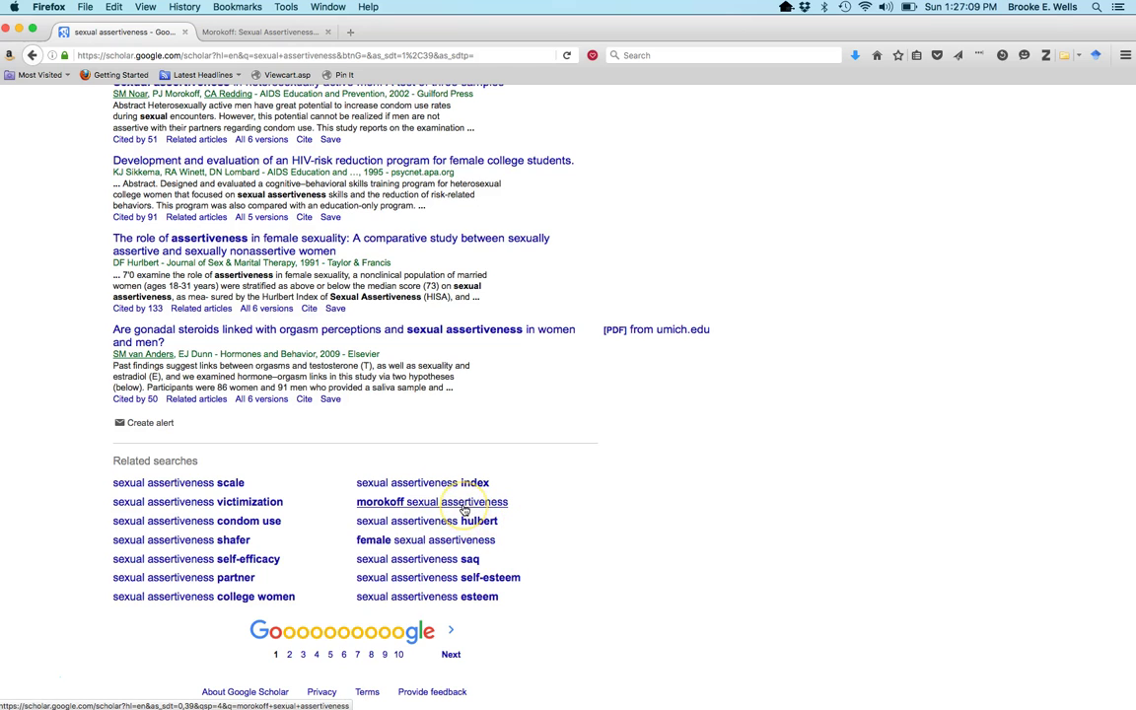
click(542, 502)
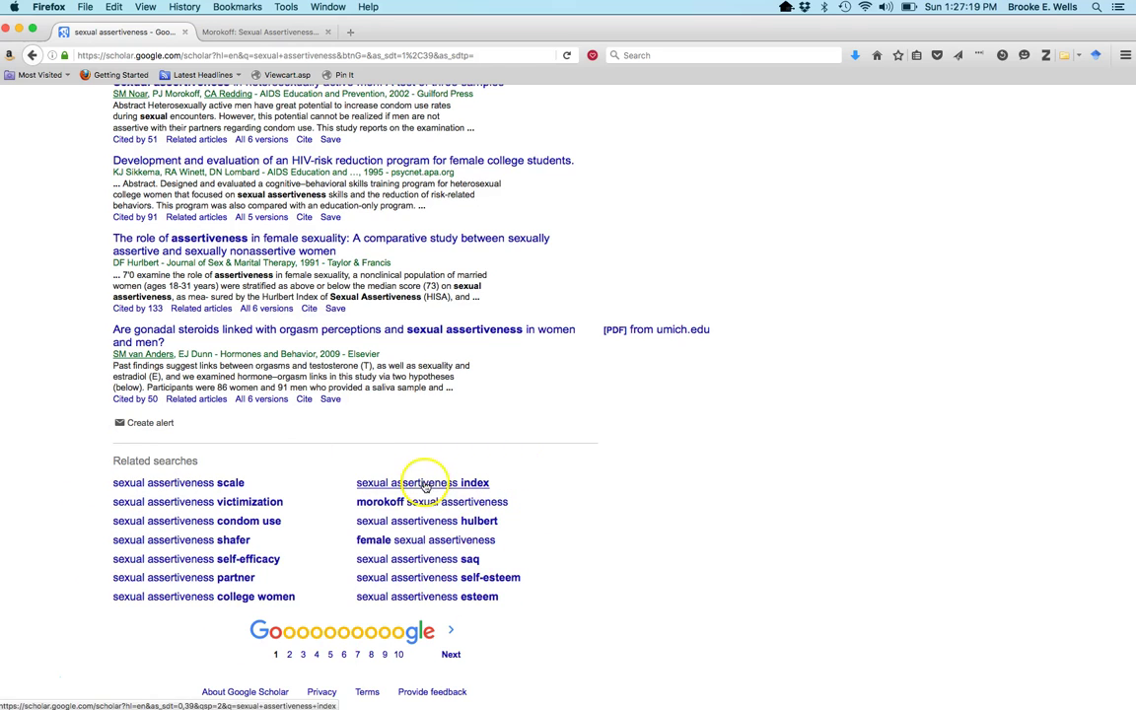
scroll(627, 486, up, 10)
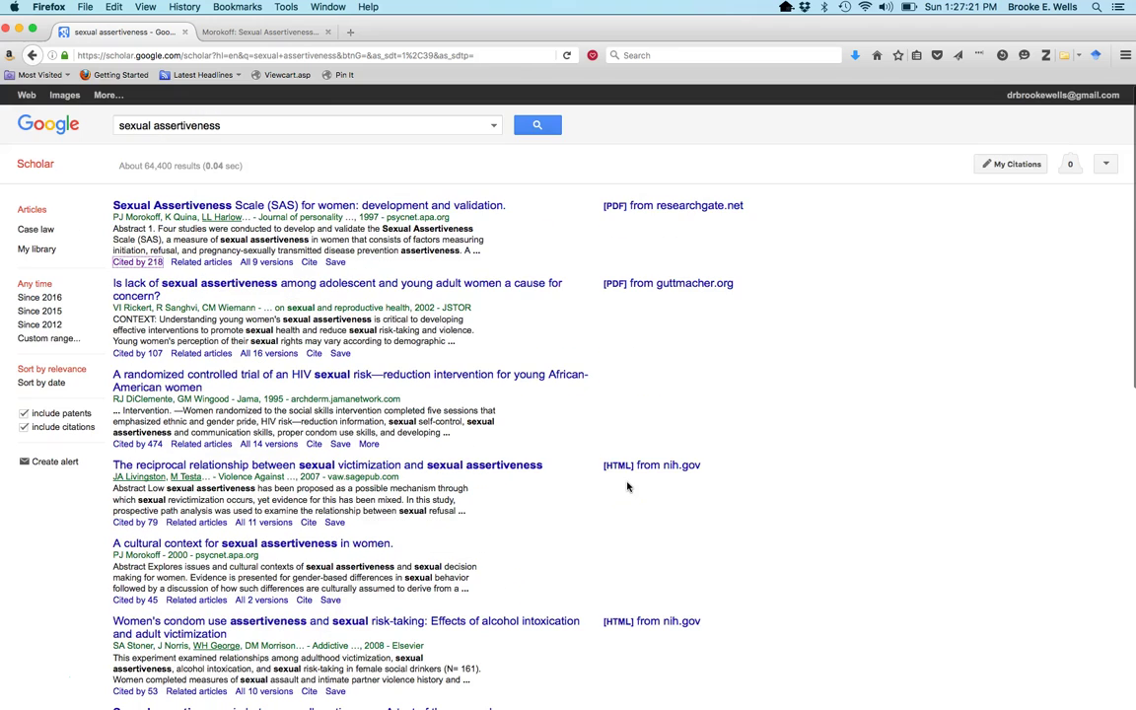
Extend the query to "sexual assertiveness review", run the search and look through the first page of results.
click(253, 125)
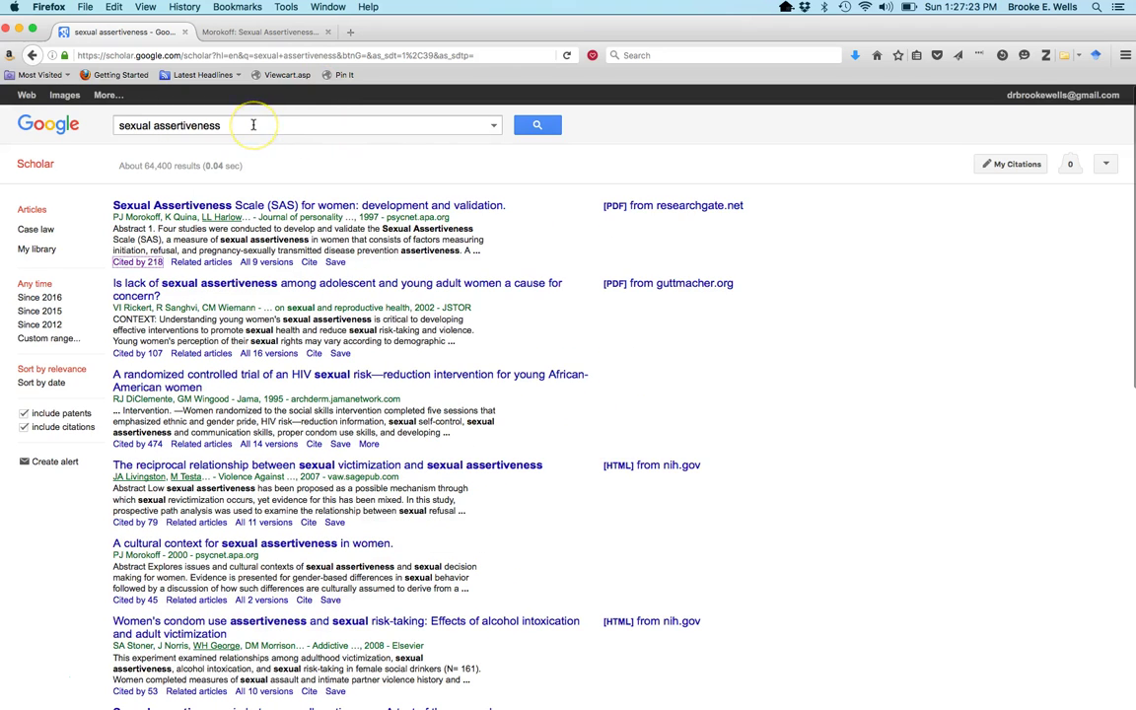
click(253, 125)
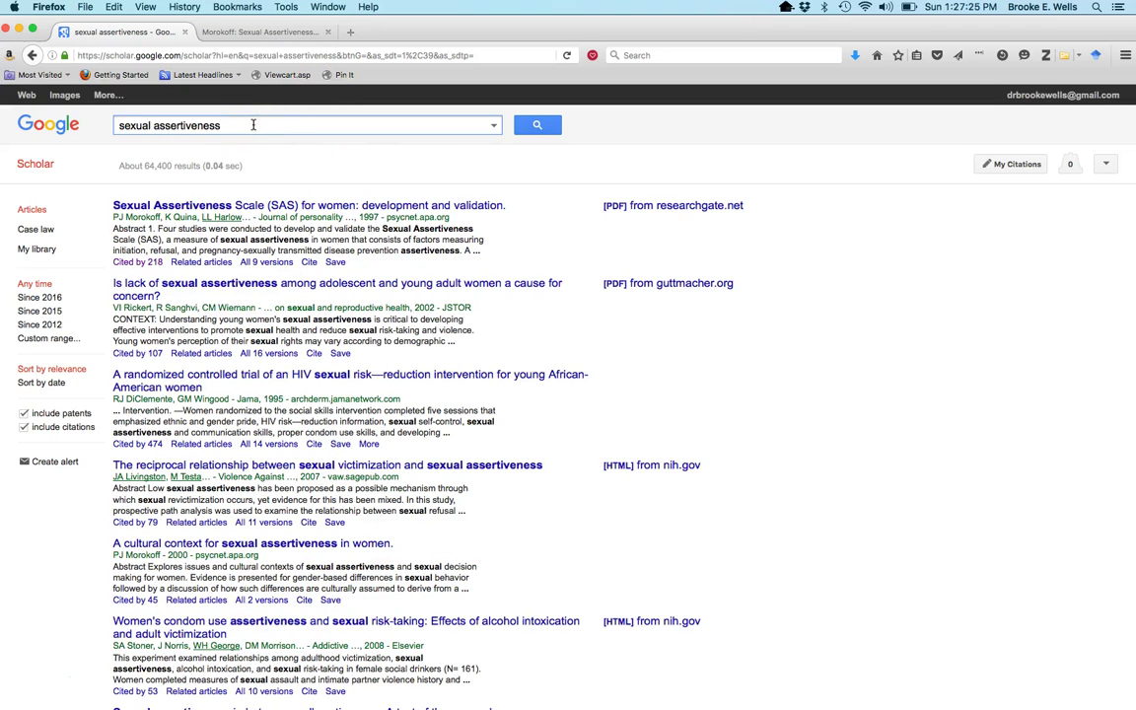
text(review)
key(Return)
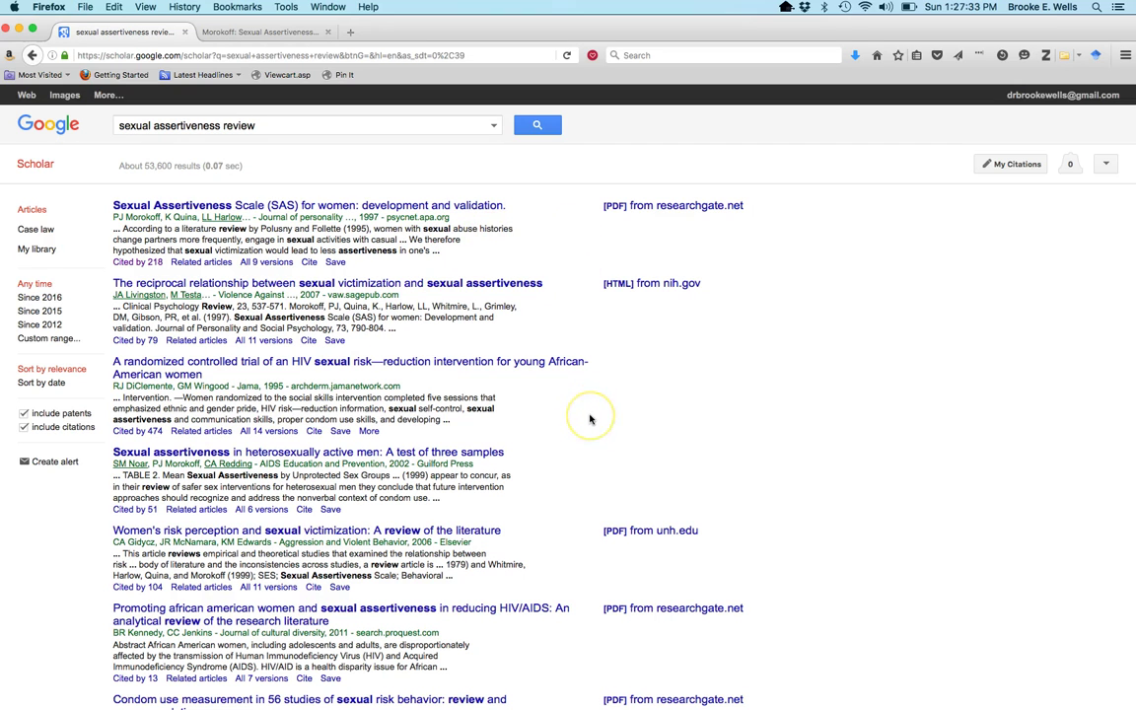
scroll(590, 419, down, 1)
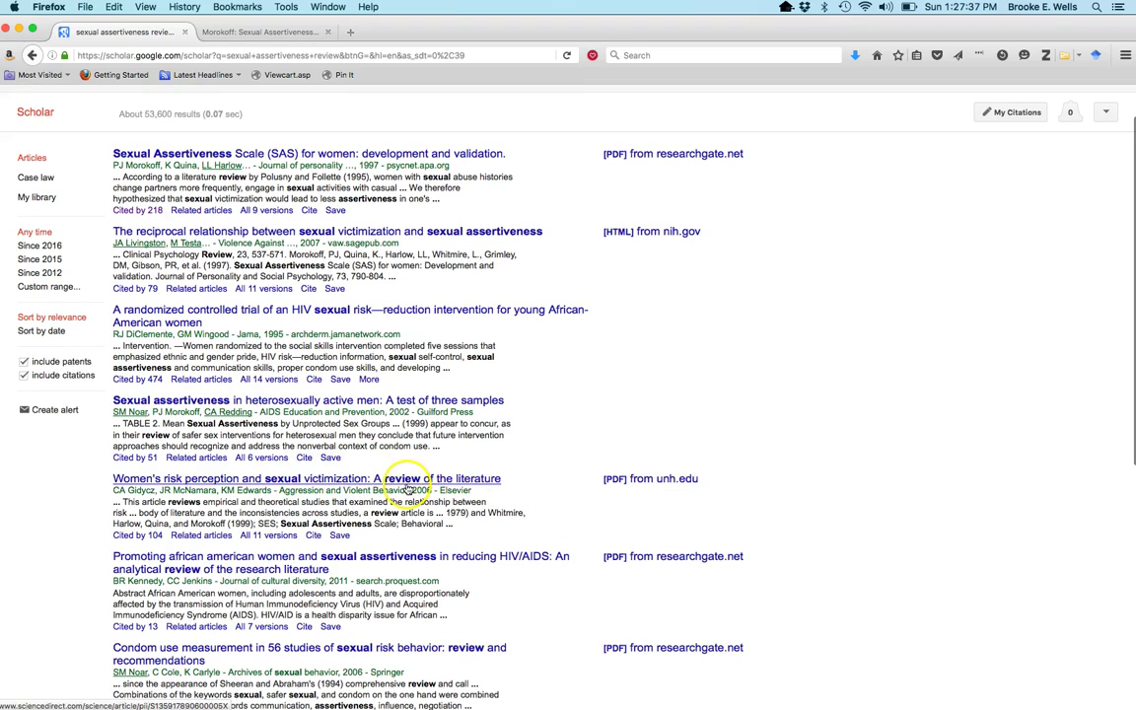
scroll(533, 467, down, 2)
scroll(533, 468, down, 3)
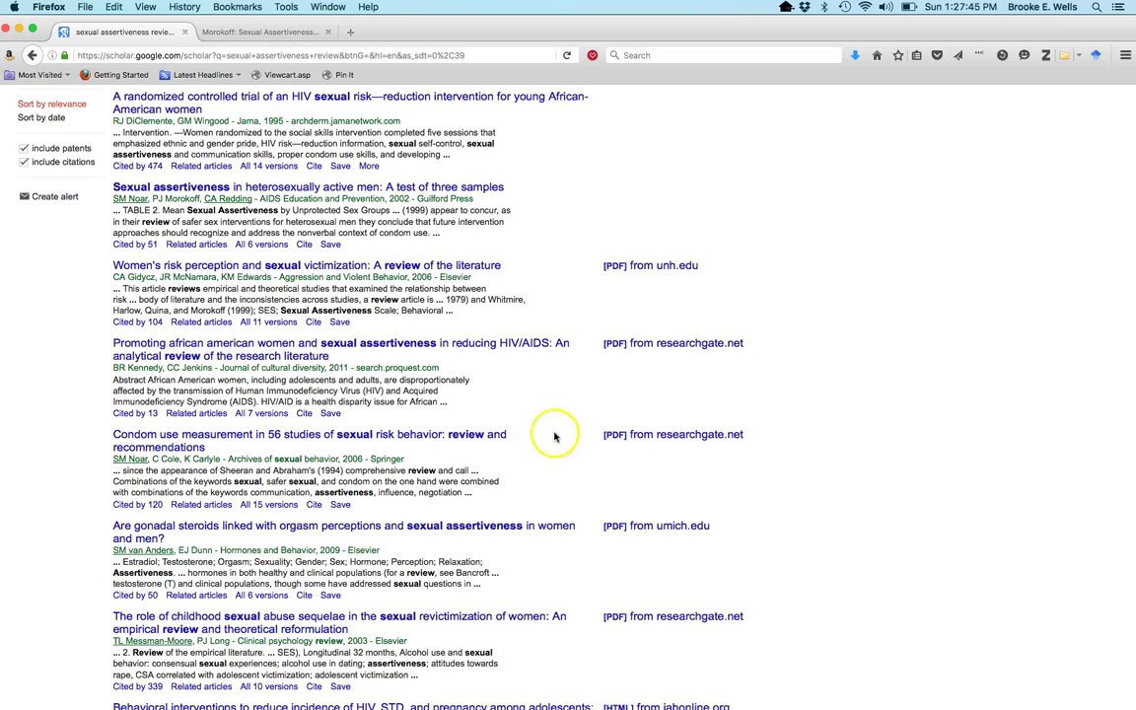
scroll(665, 465, down, 5)
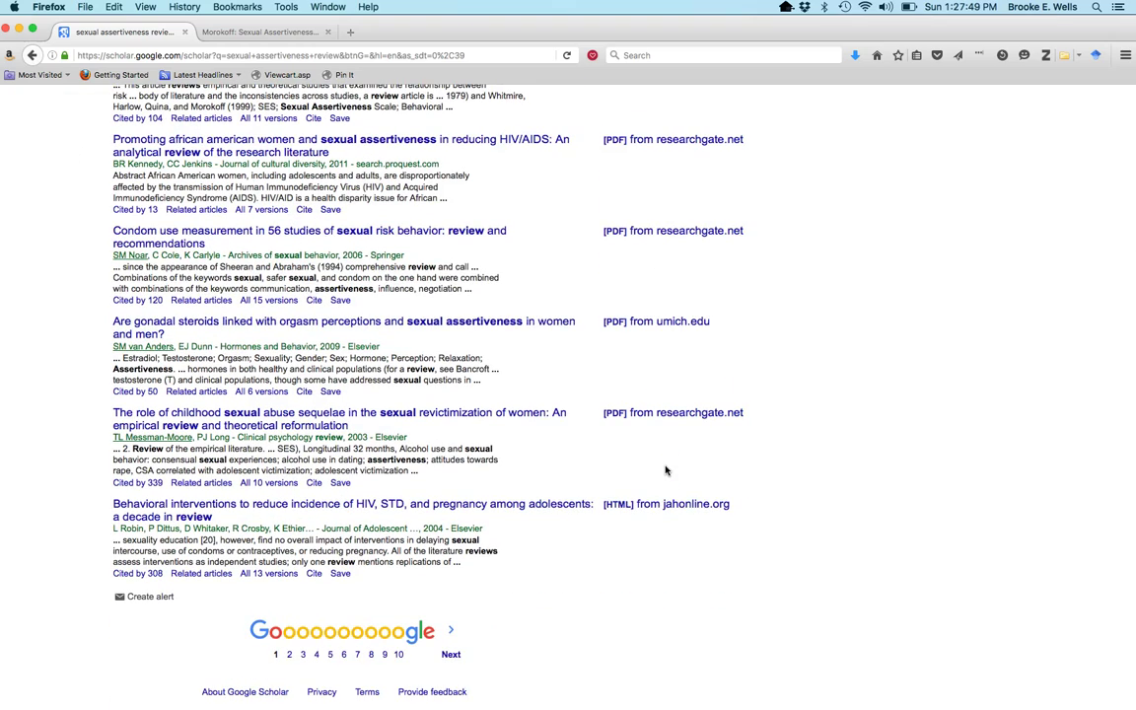
scroll(666, 470, up, 10)
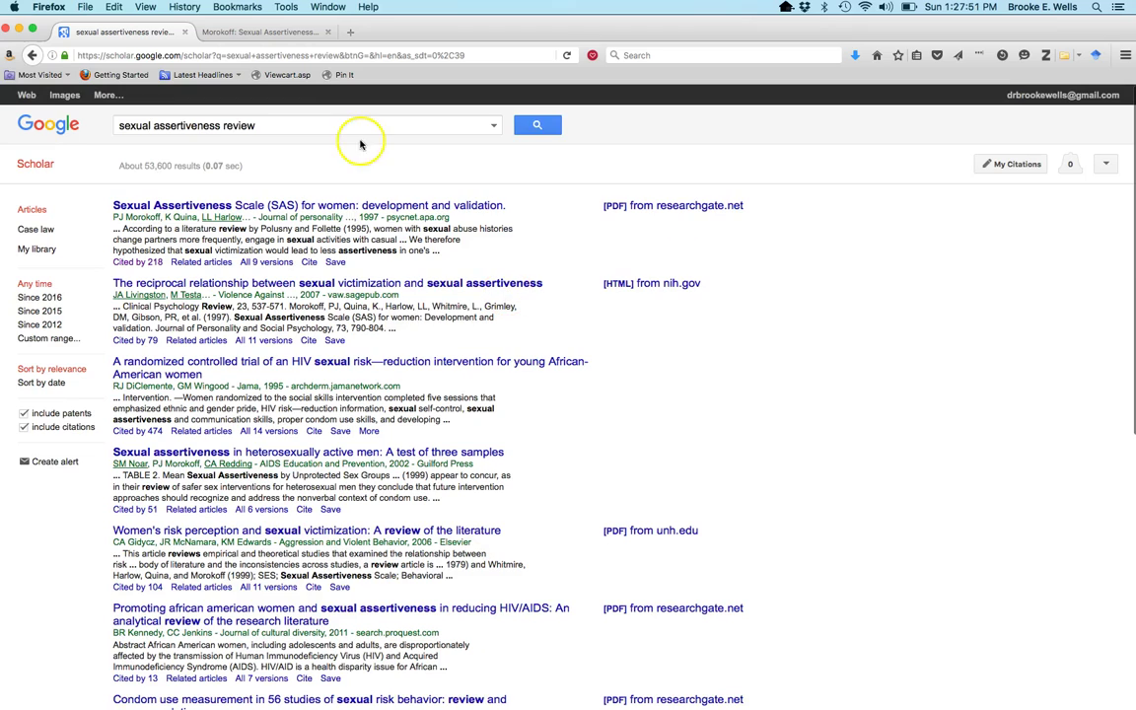
Replace "review" in the query with "meta analysis", run the search and look through the first page of results.
drag(286, 120, 226, 123)
text(meta analysis)
key(Return)
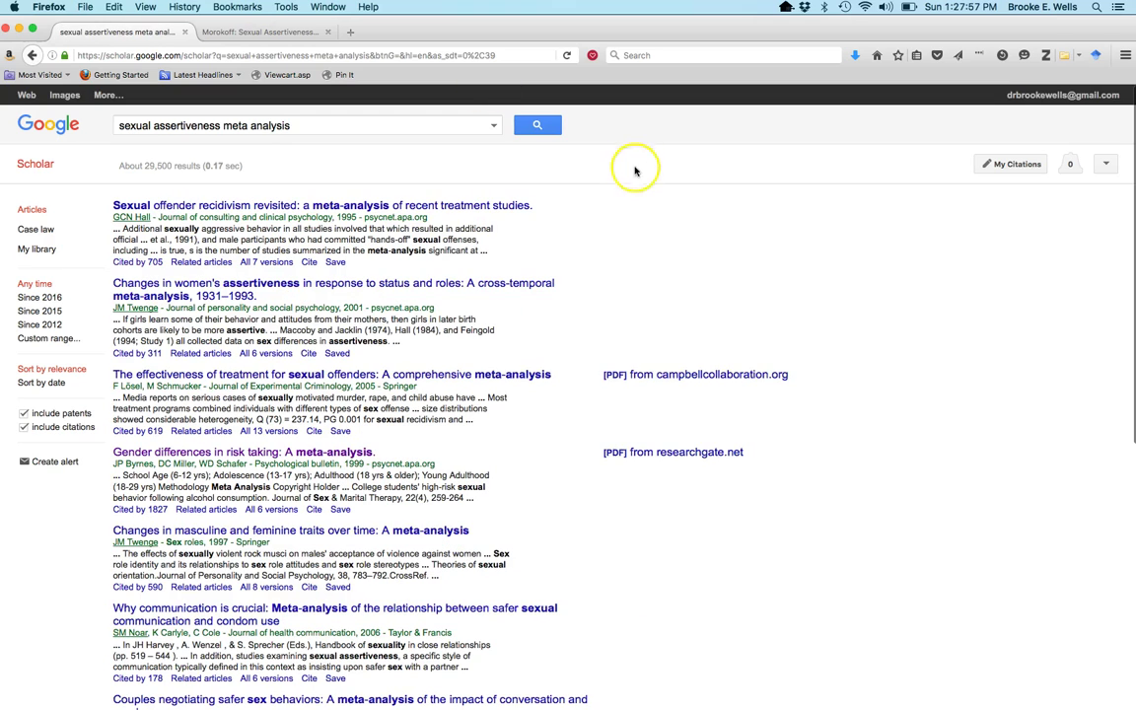
click(684, 347)
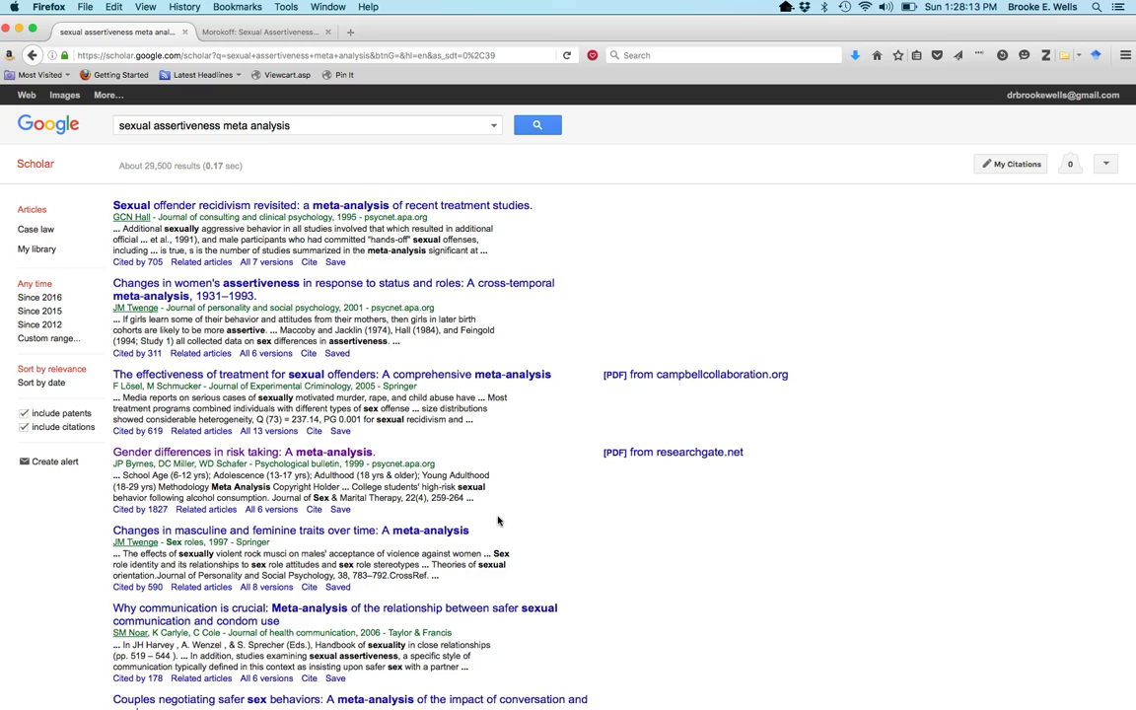
scroll(499, 471, down, 1)
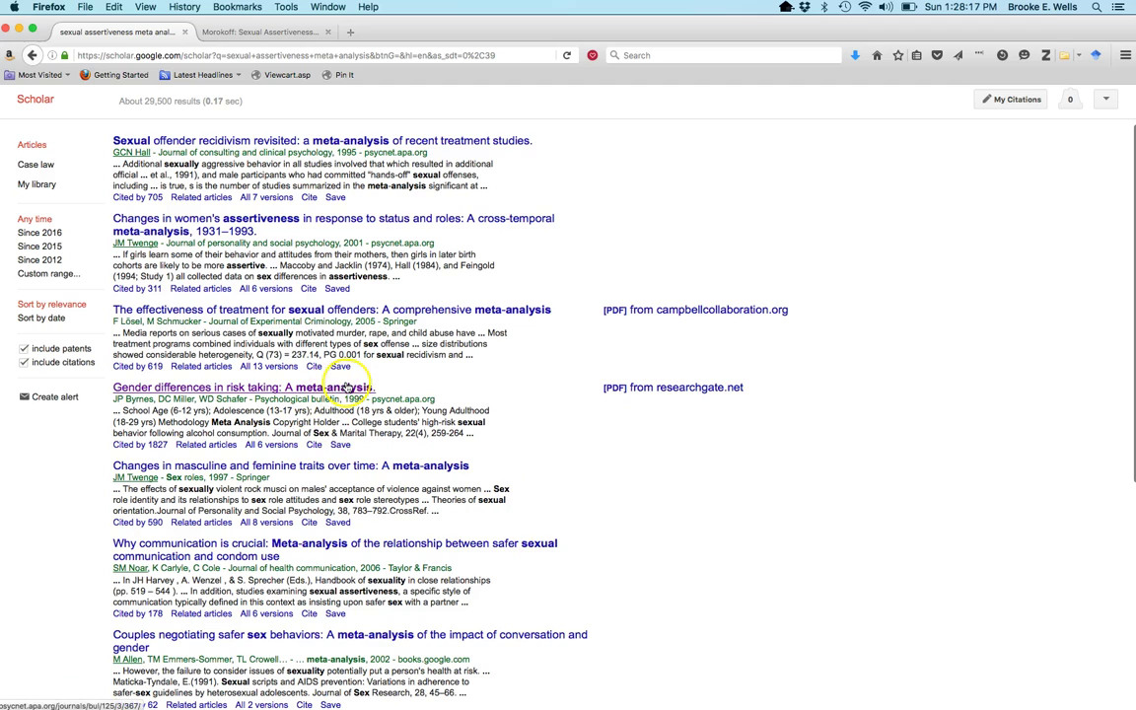
scroll(457, 414, down, 1)
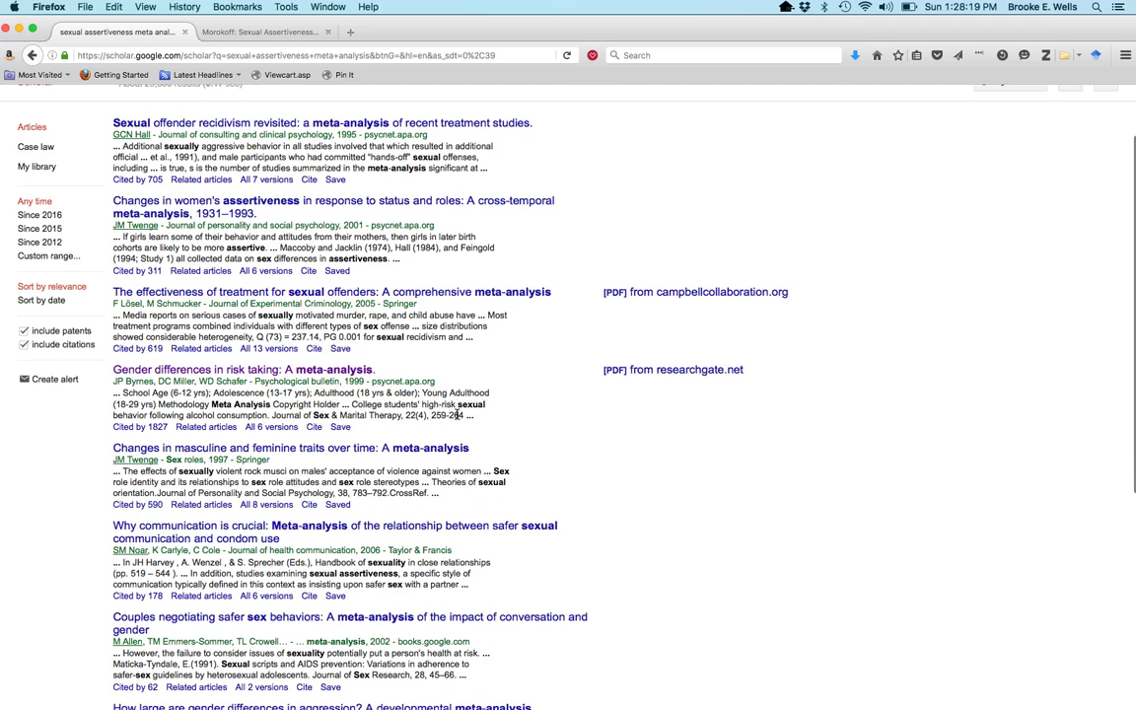
scroll(457, 414, down, 2)
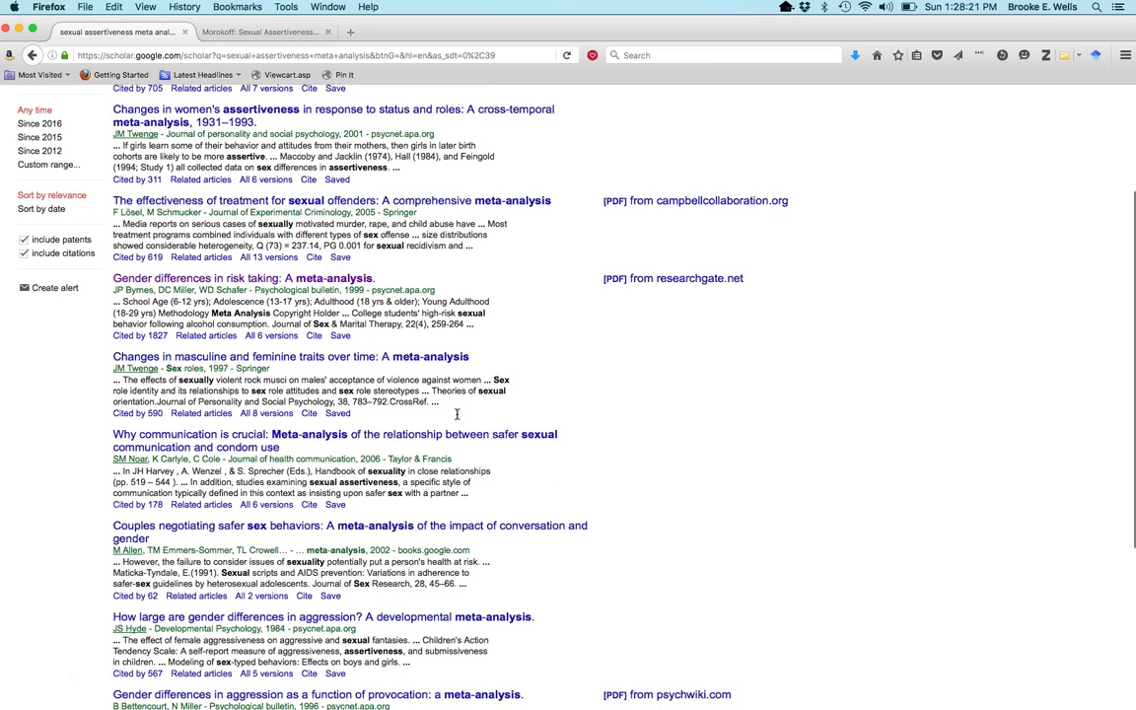
scroll(456, 414, down, 3)
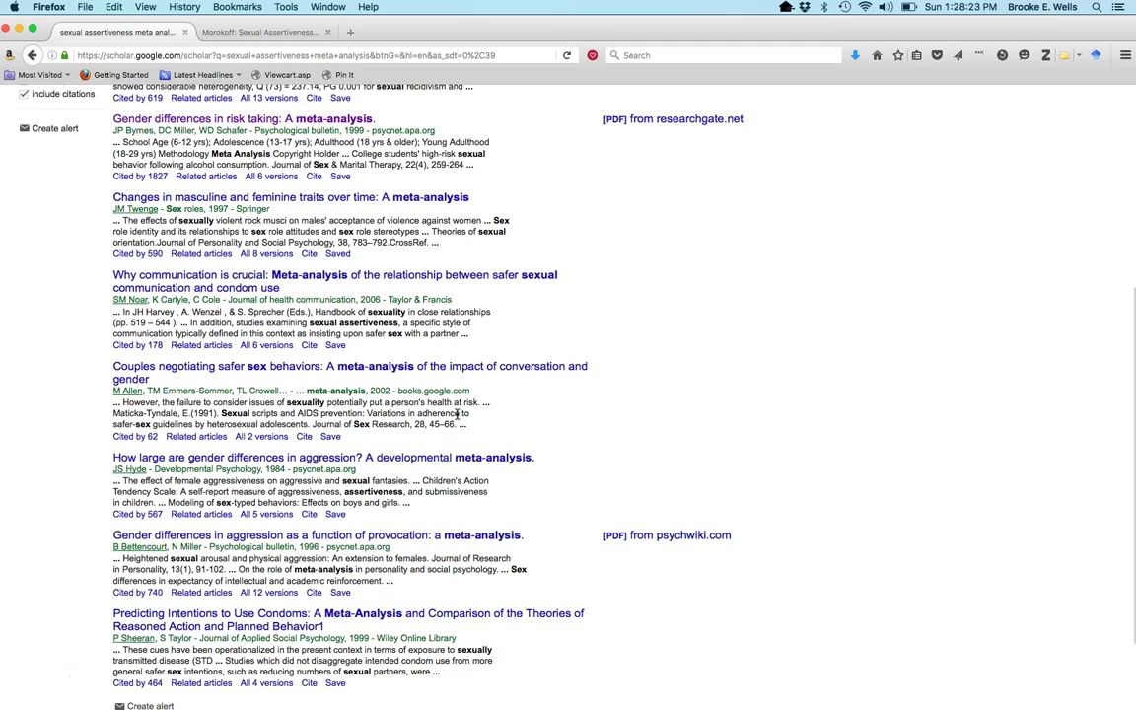
scroll(456, 414, down, 3)
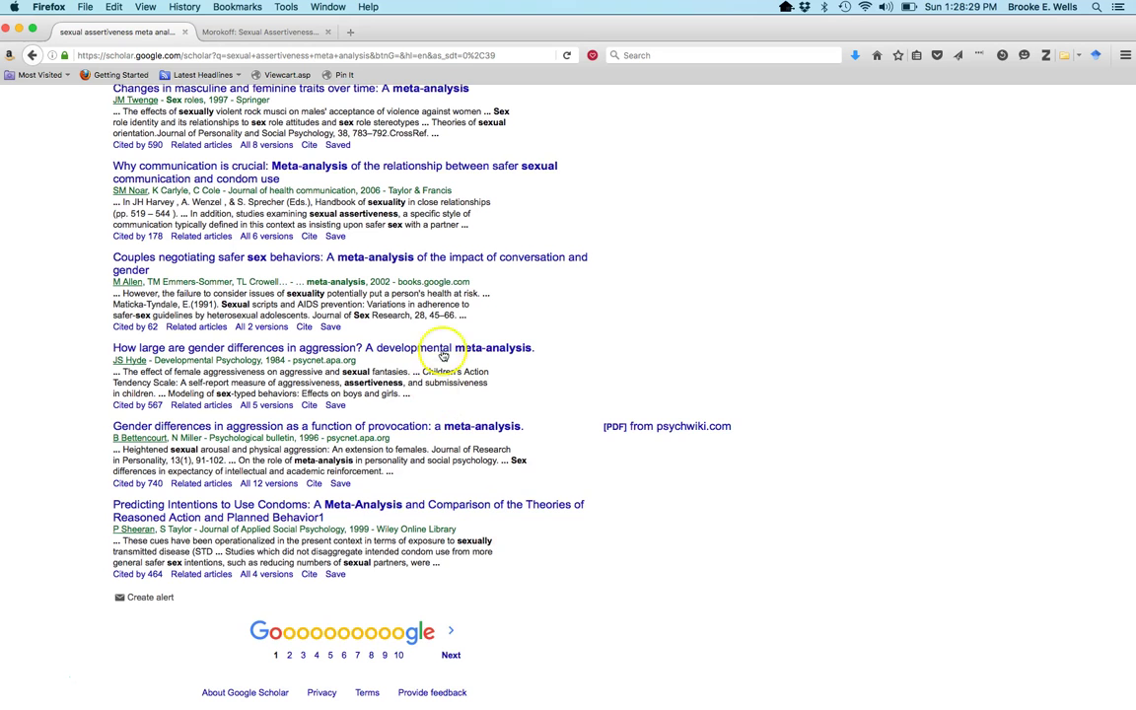
scroll(404, 315, up, 10)
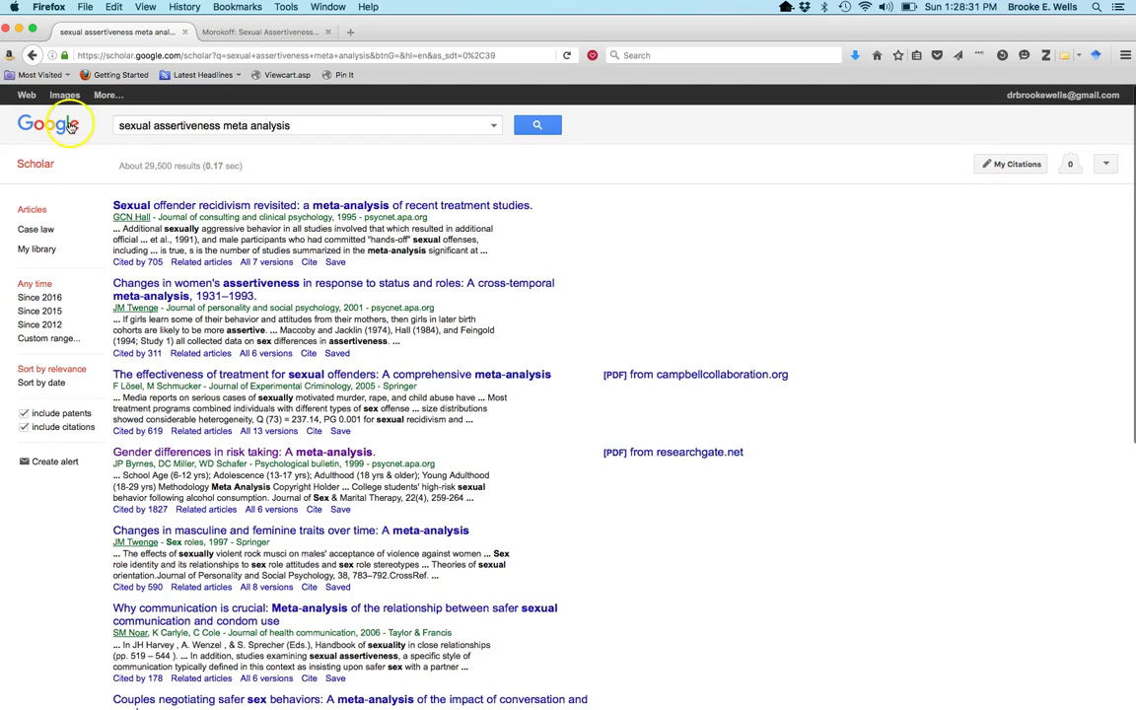
Go back to the Scholar start page, search for "sexual assertiveness women" and look through the first page of results.
click(33, 57)
click(32, 56)
click(572, 310)
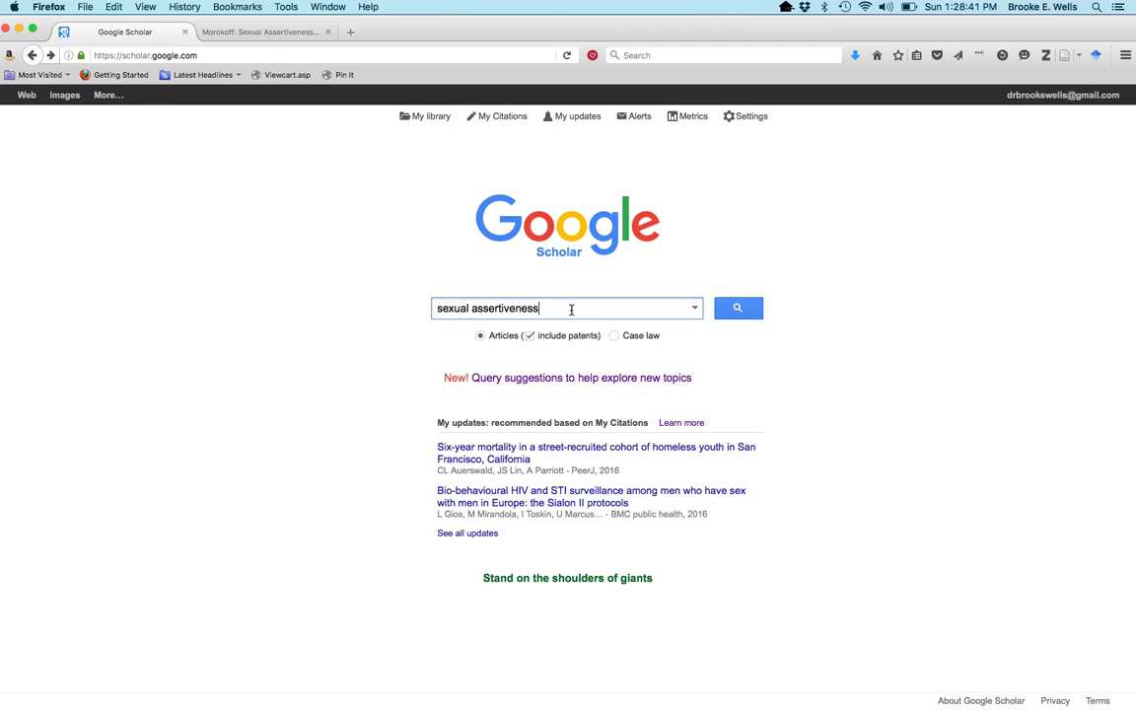
text(women)
key(Return)
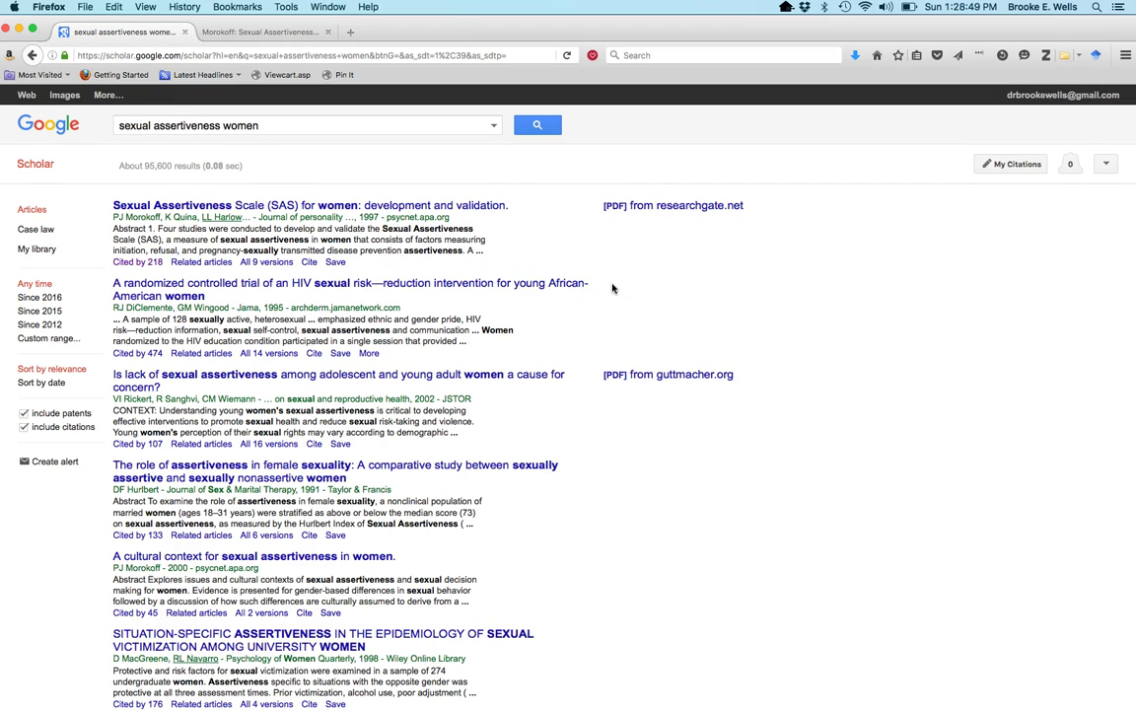
click(655, 435)
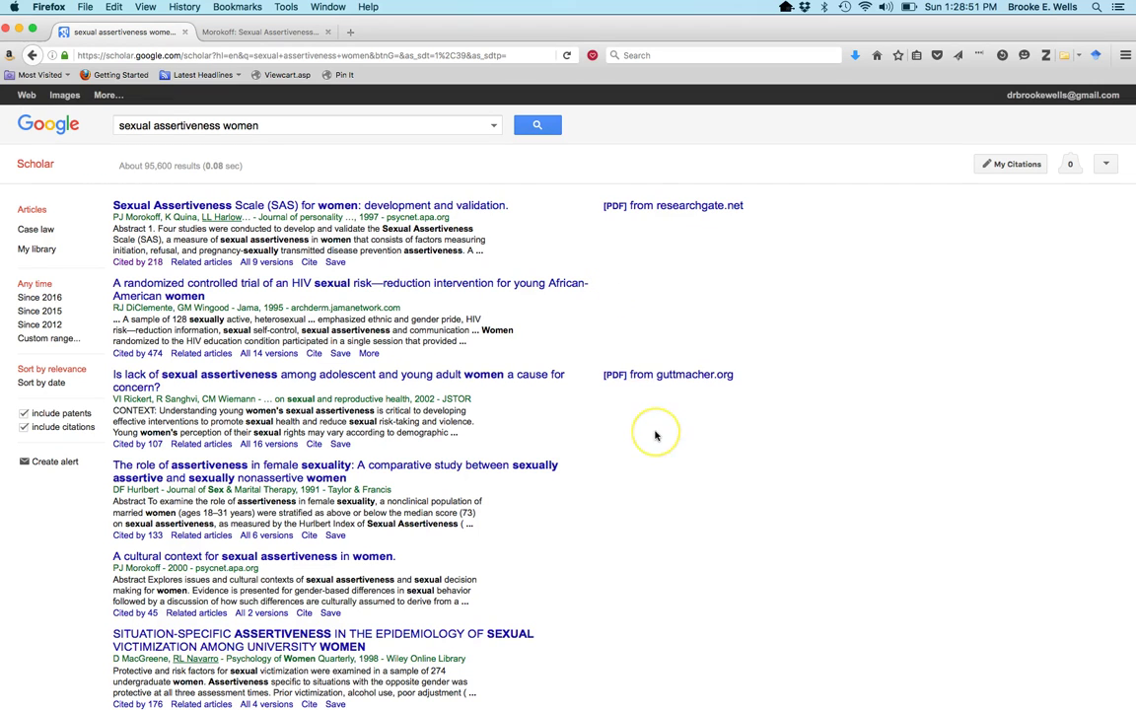
scroll(654, 435, down, 1)
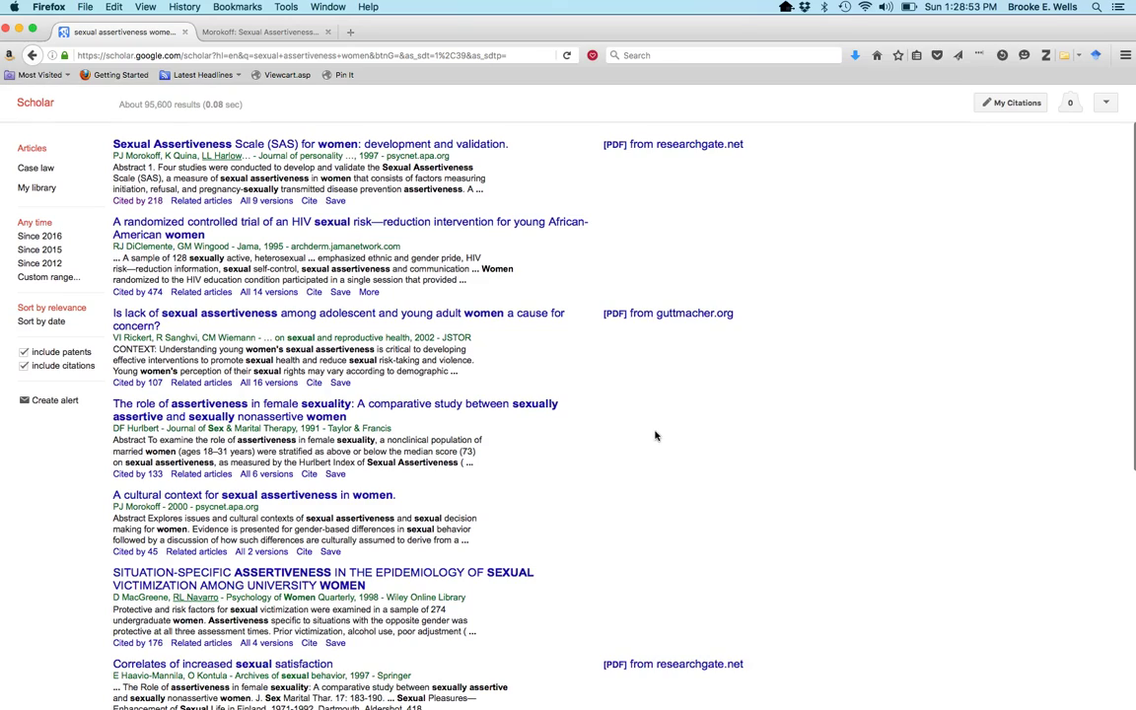
scroll(655, 435, down, 2)
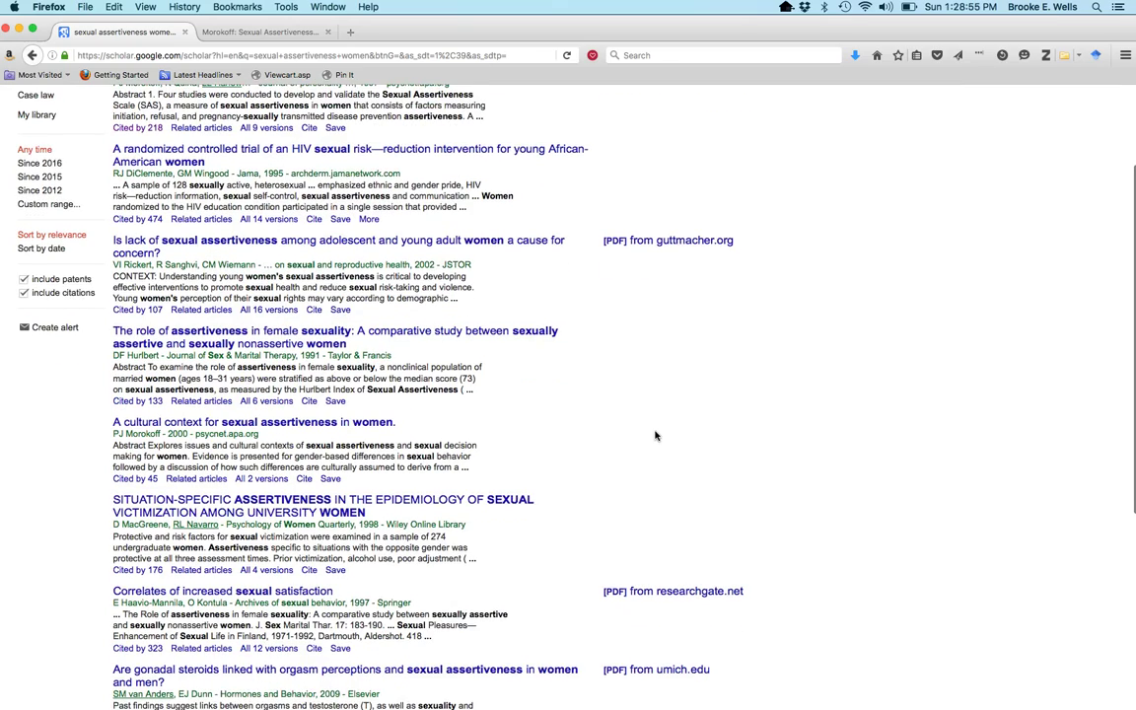
scroll(655, 435, down, 8)
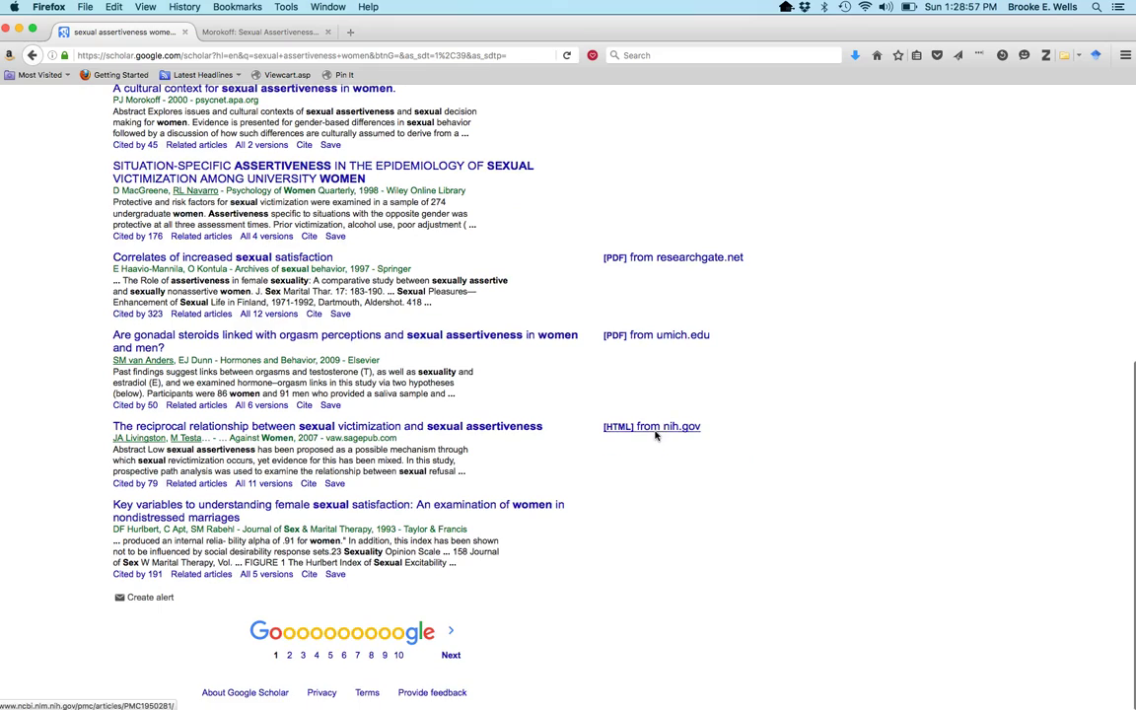
Replace "women" in the query with "condoms" and run the search for "sexual assertiveness condoms".
scroll(654, 434, up, 10)
drag(277, 125, 226, 124)
scroll(465, 431, down, 11)
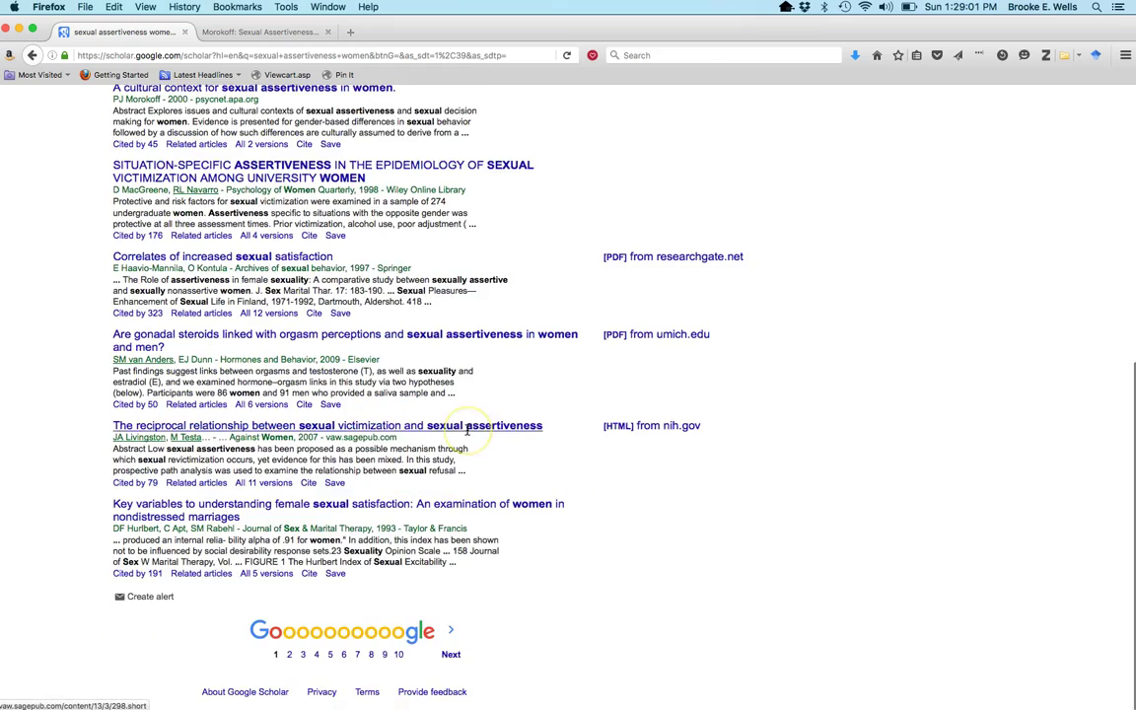
scroll(468, 429, up, 11)
text(condom)
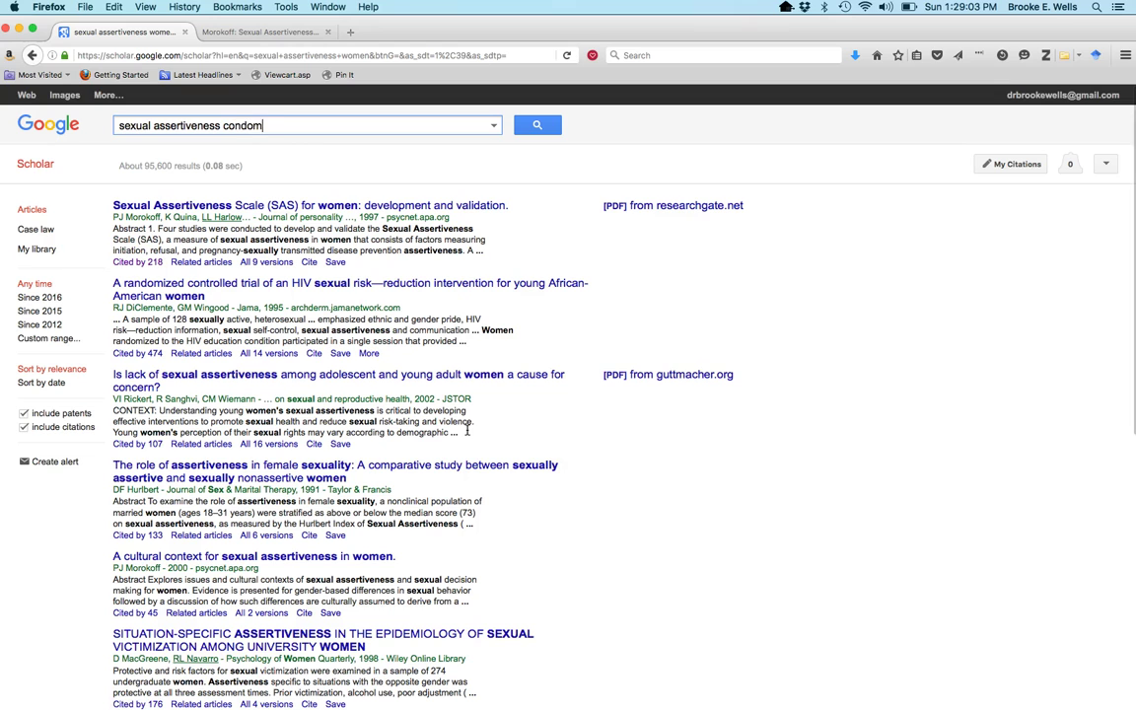
text(s)
key(Return)
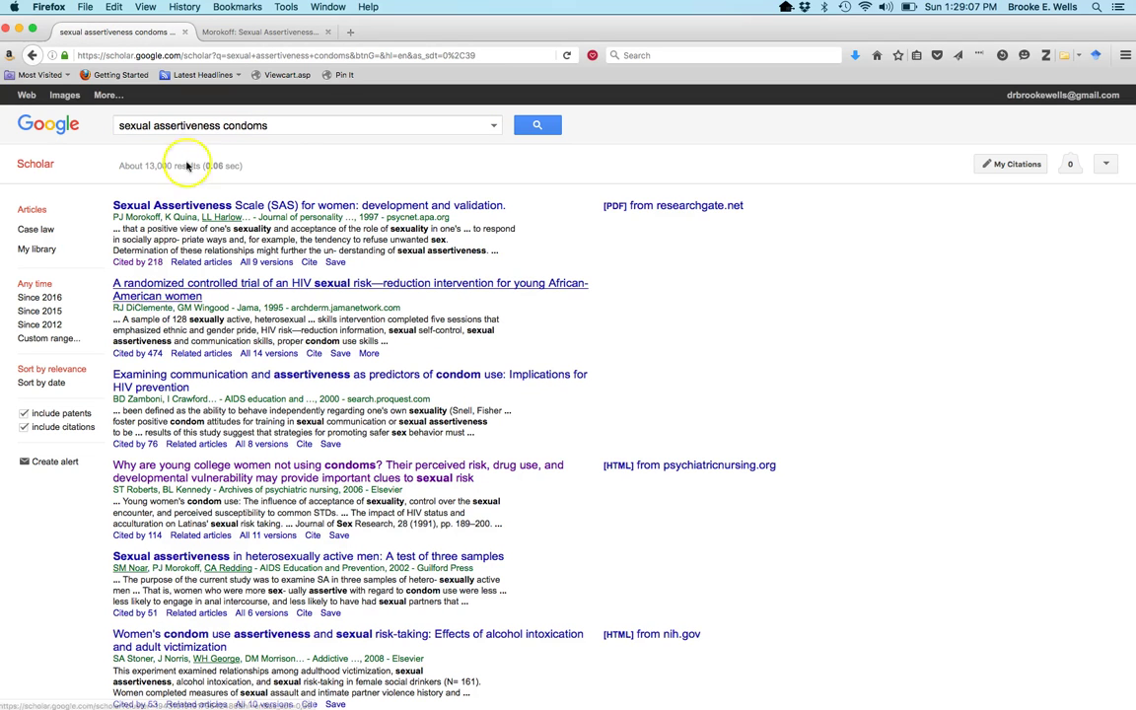
Insert the AND operator before "condoms" in the query and run the search.
click(225, 127)
text(AND)
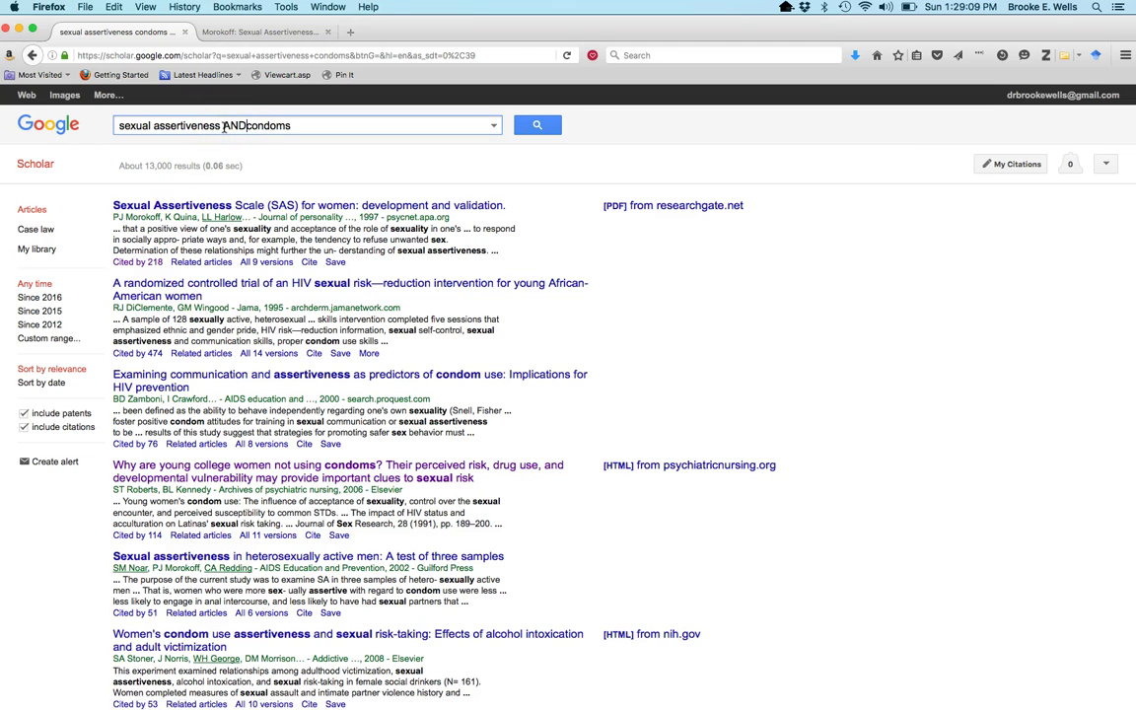
key(Return)
Replace "AND condoms" in the query with "NOT condoms" and run the search.
click(225, 125)
drag(225, 125, 340, 126)
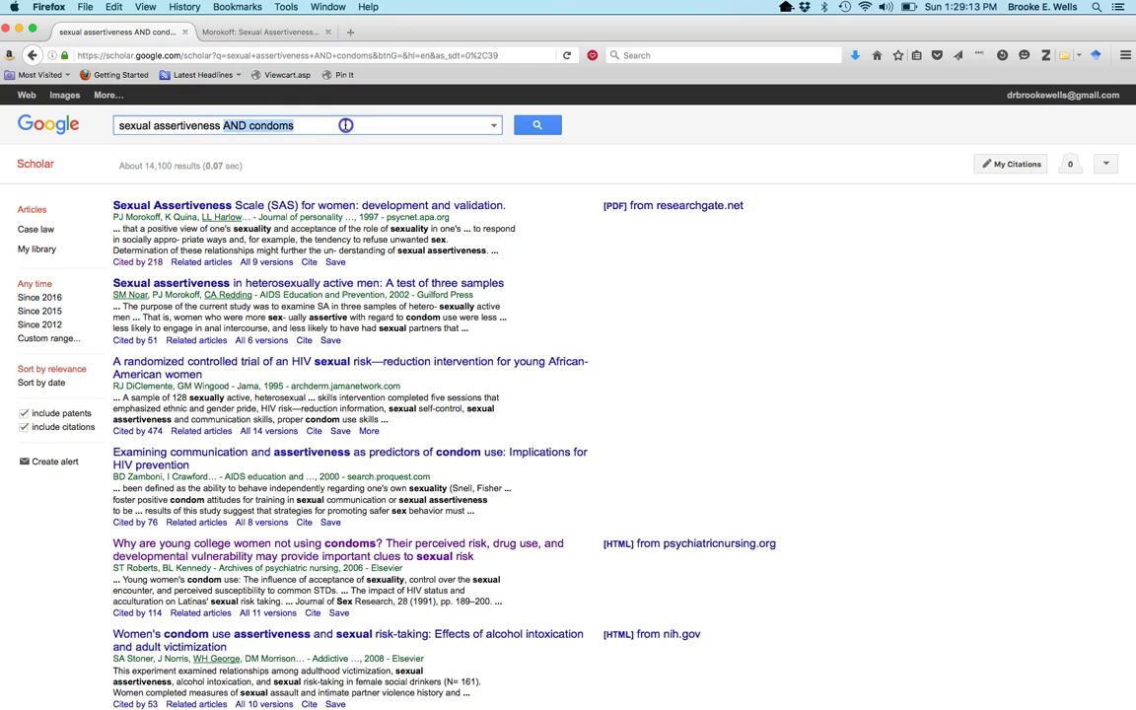
text(NOT condoms)
key(Return)
click(369, 129)
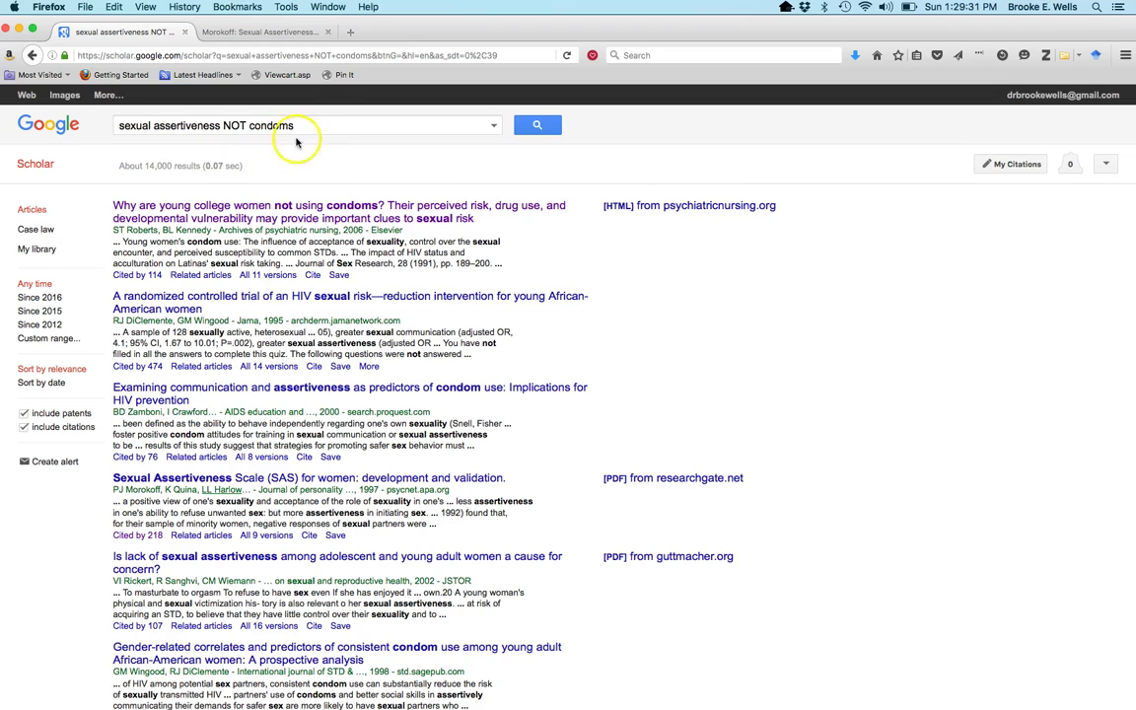
Limit the results to a custom date range from 2000 to 2016.
click(32, 339)
click(29, 363)
text(2000)
key(Tab)
text(2016)
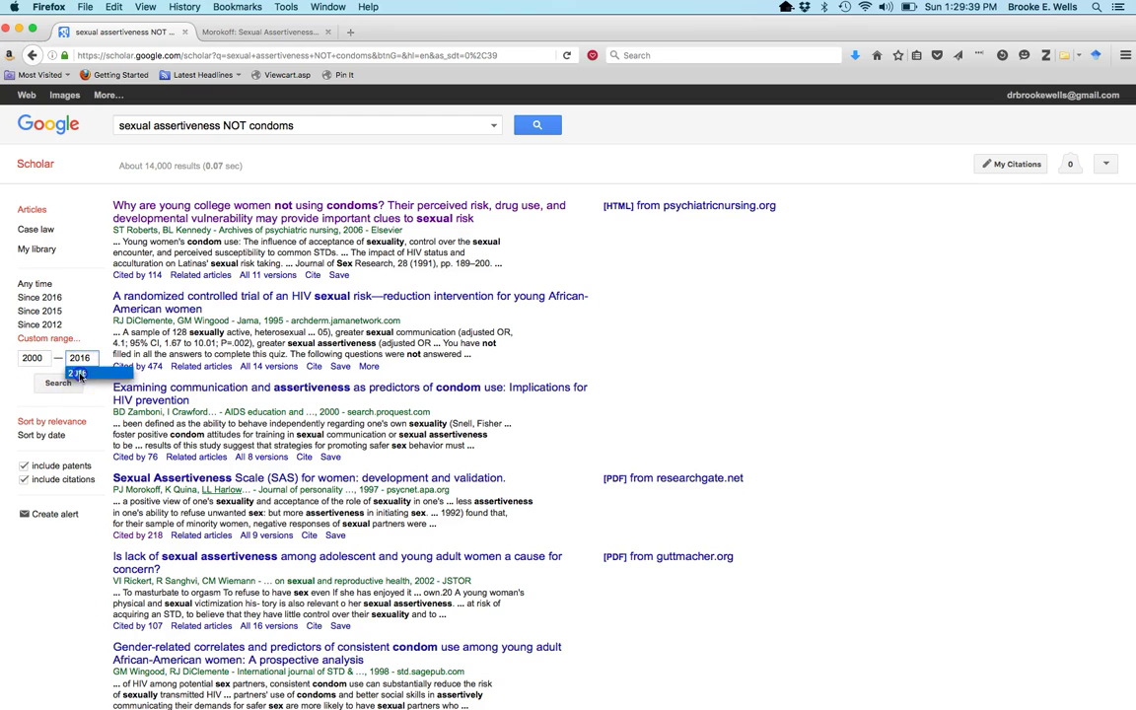
click(56, 386)
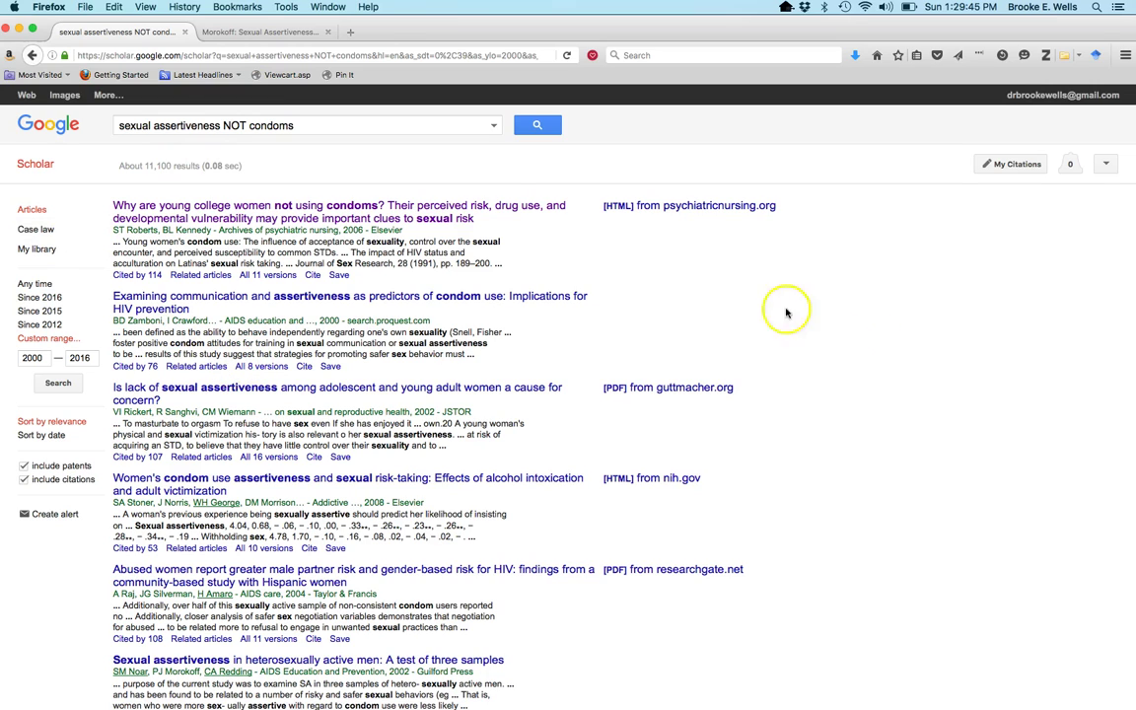
Start an alert for the current search, remove "NOT condoms" from its alert query and return to the results without creating it.
click(326, 125)
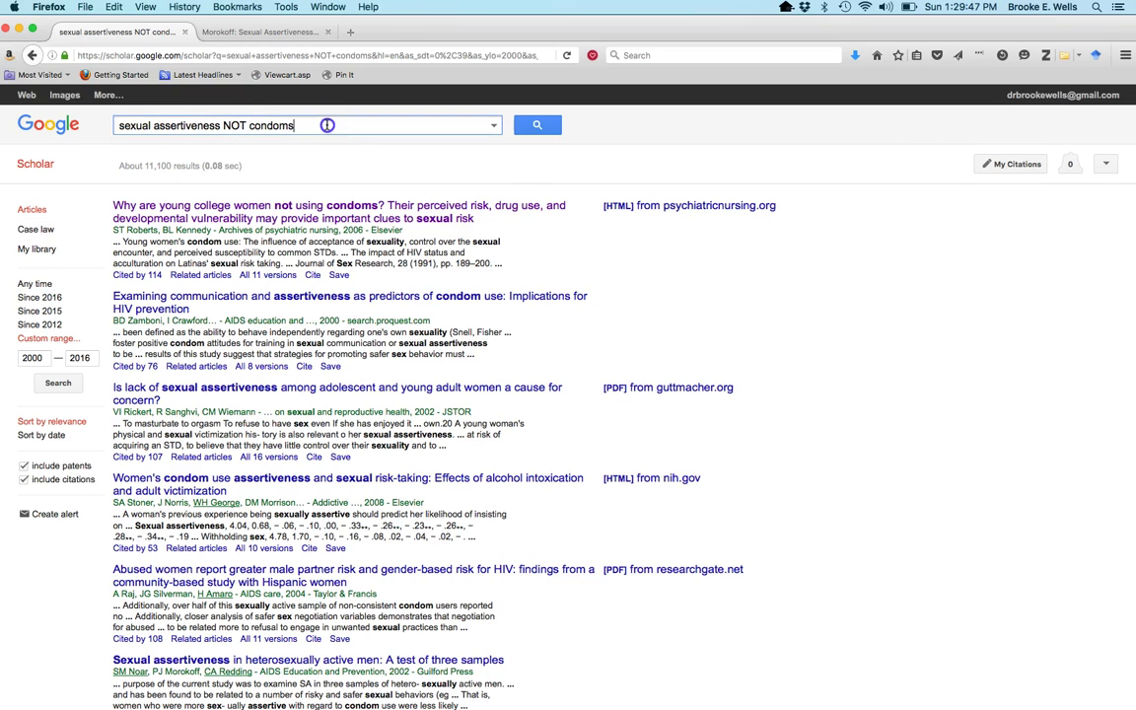
key(super+a)
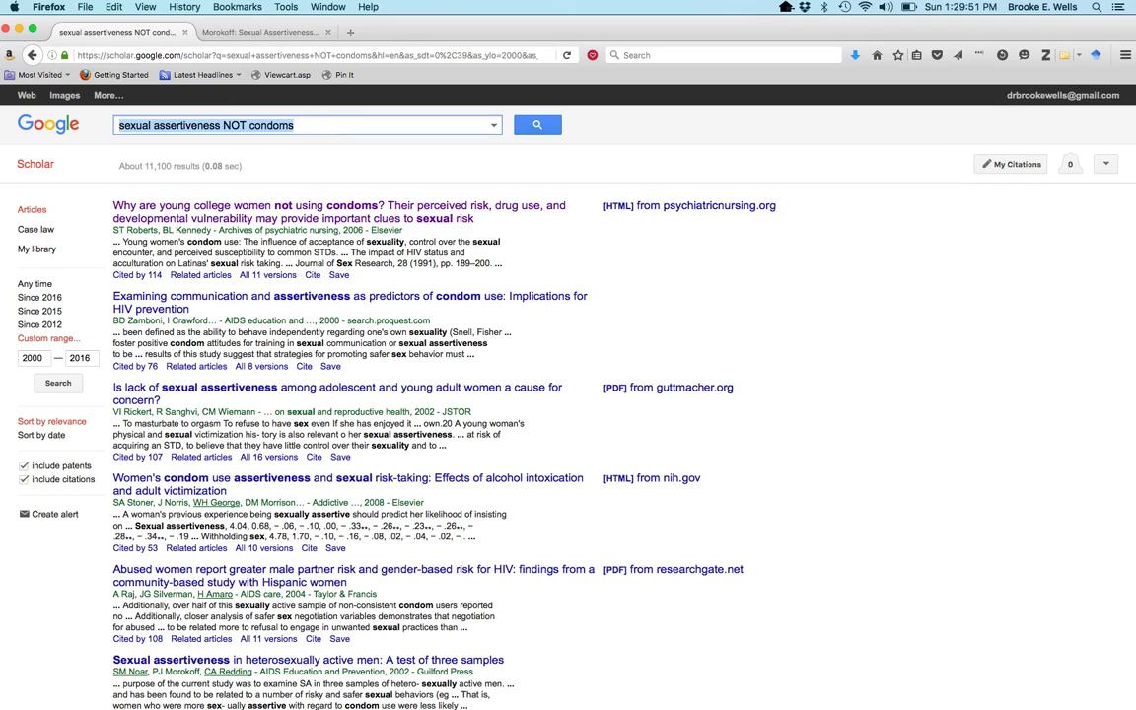
click(54, 514)
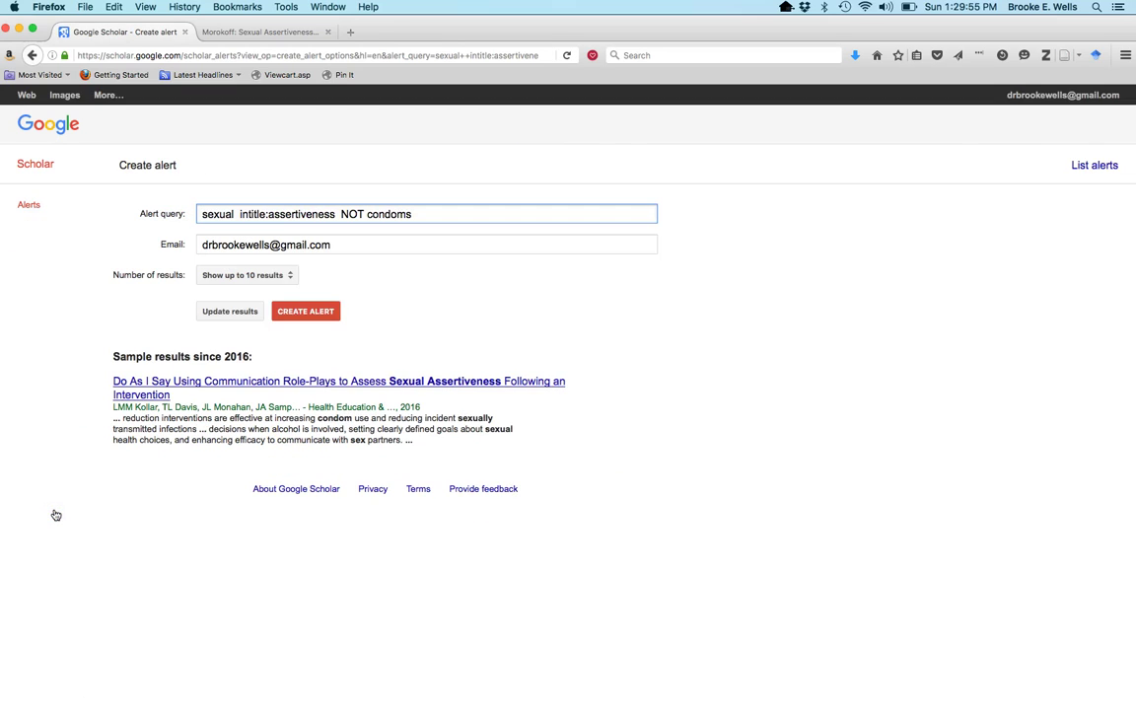
drag(423, 215, 335, 216)
key(BackSpace)
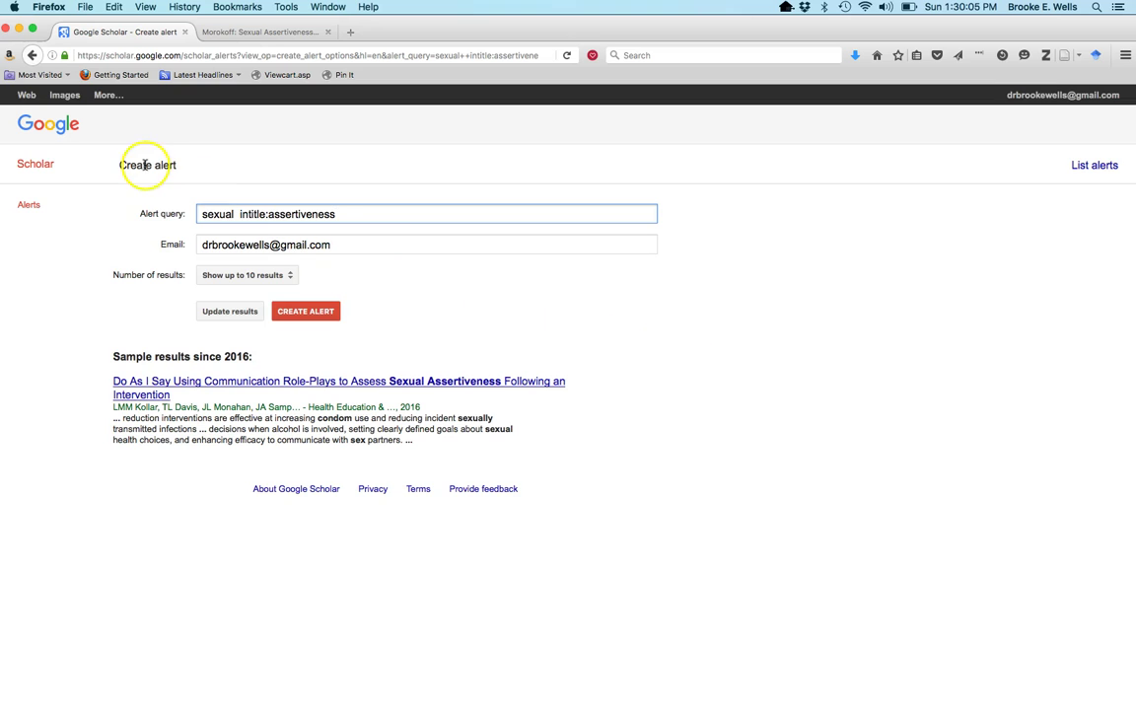
click(31, 55)
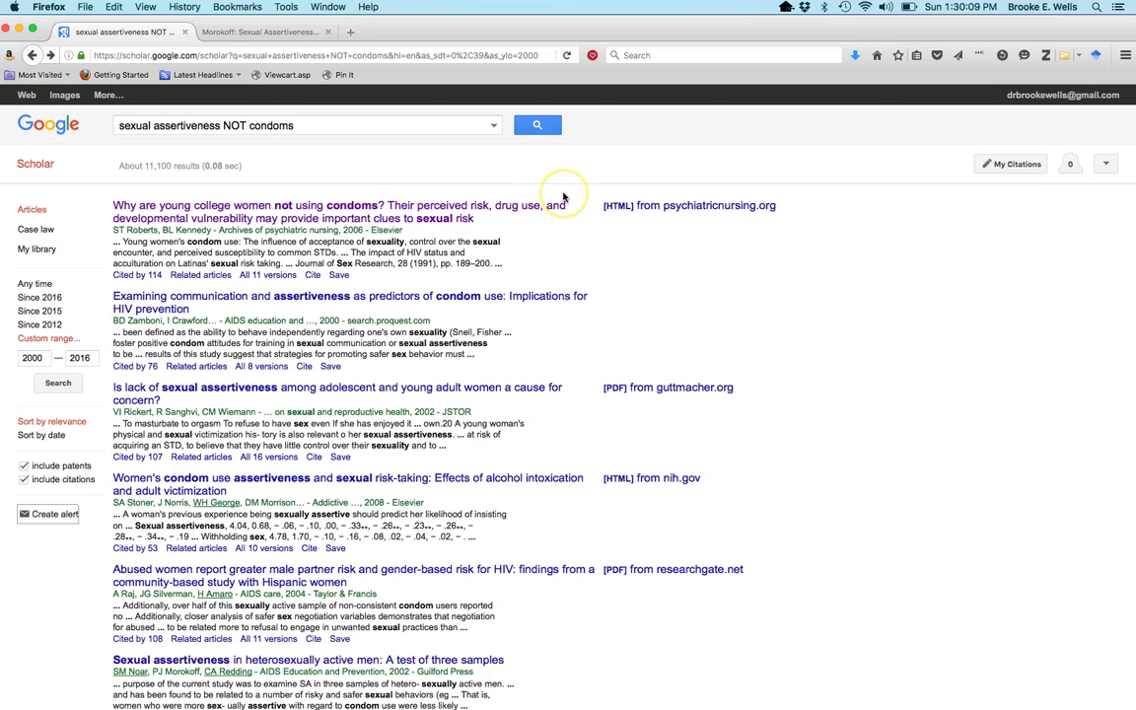
click(734, 284)
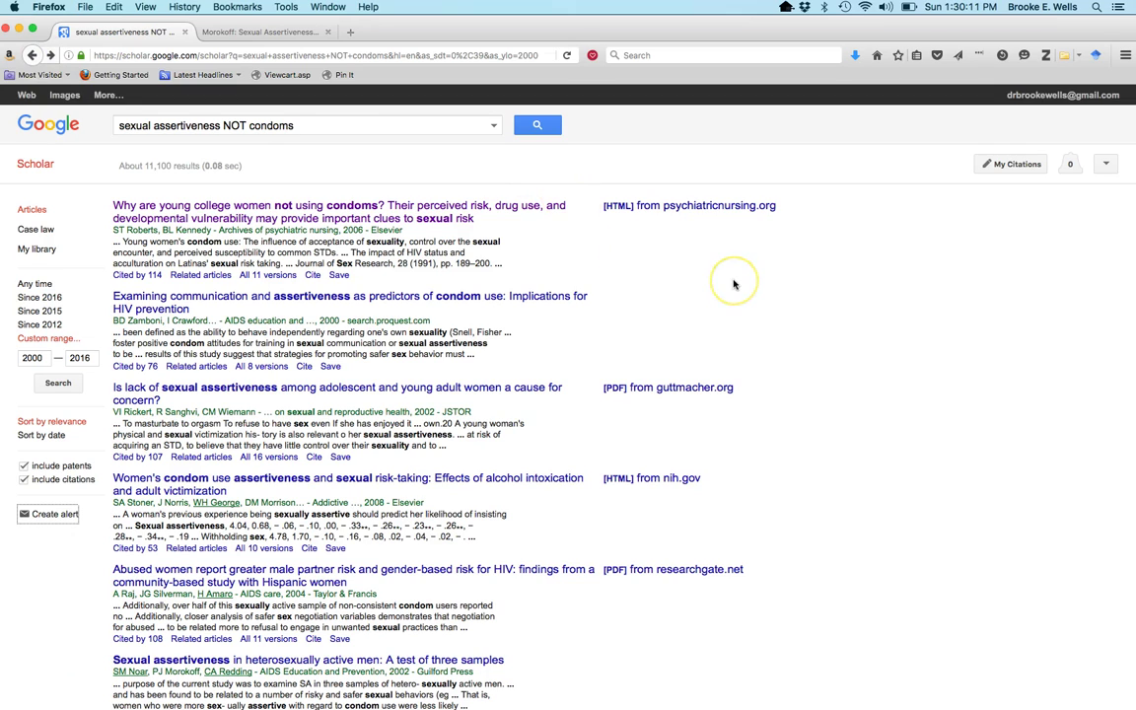
click(570, 241)
click(781, 342)
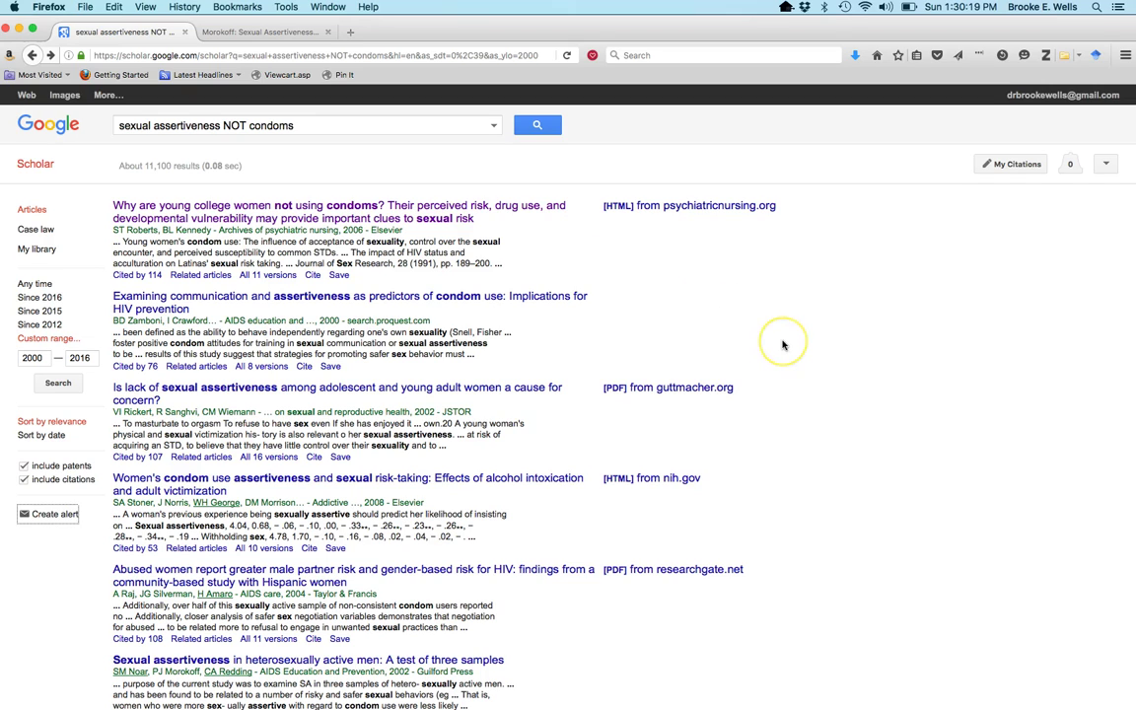
click(424, 113)
click(353, 27)
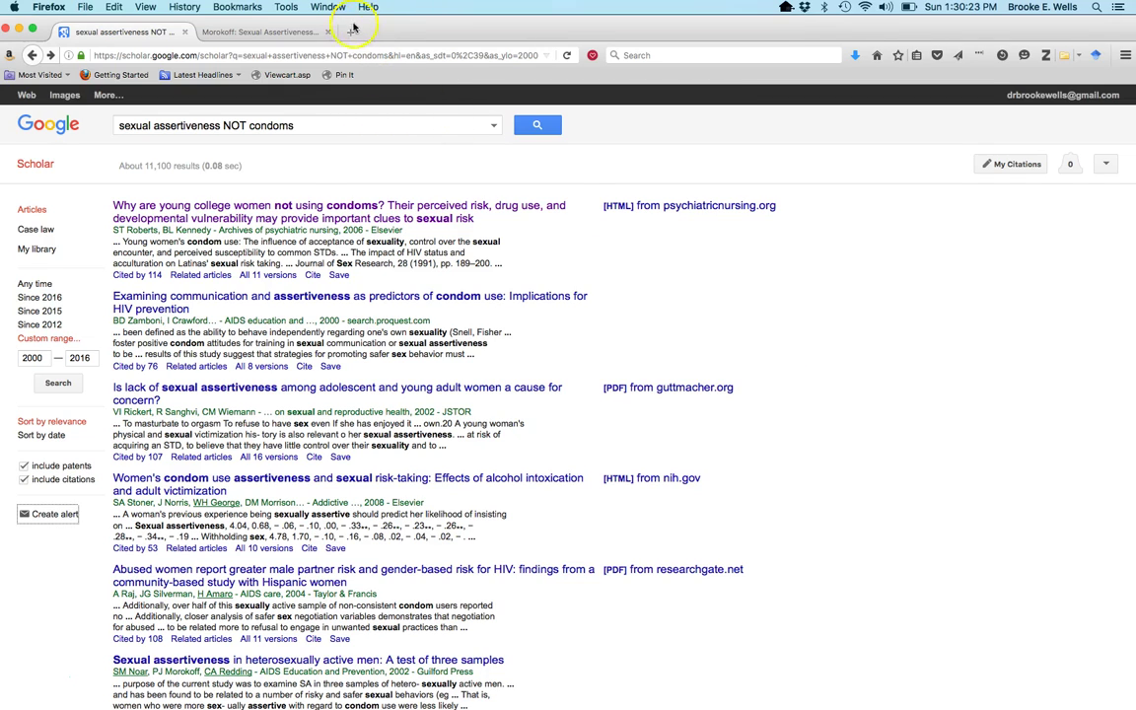
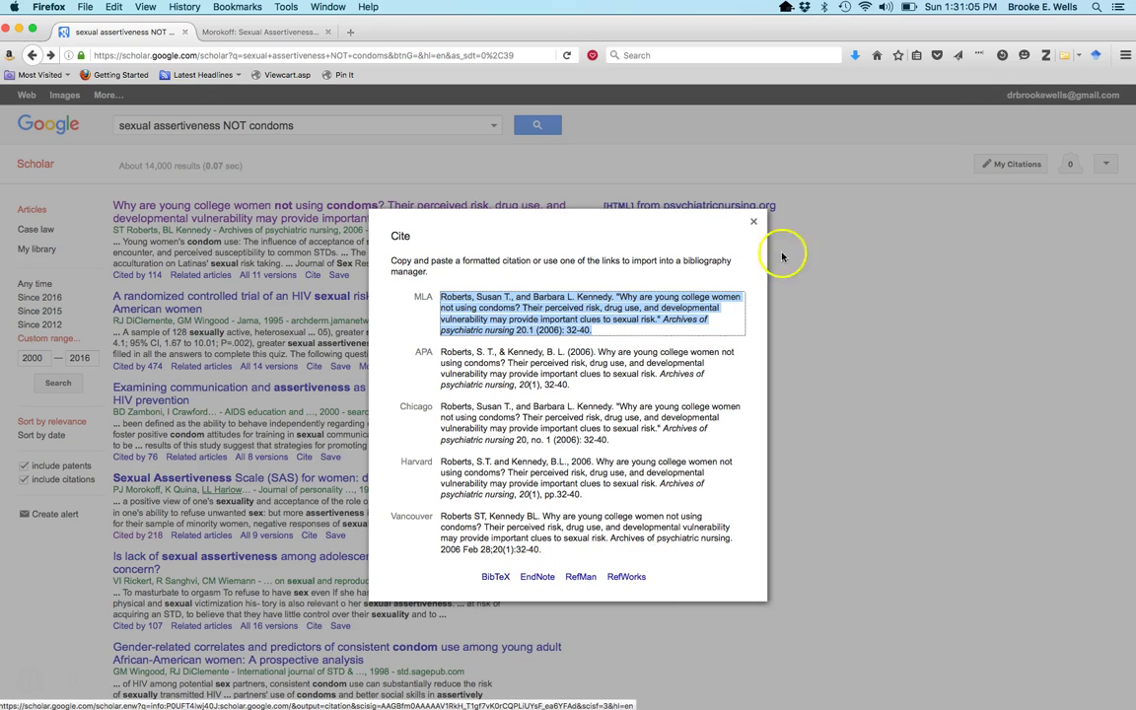
Look through the Zotero saving and lookup options for the current page and leave without saving.
click(1058, 61)
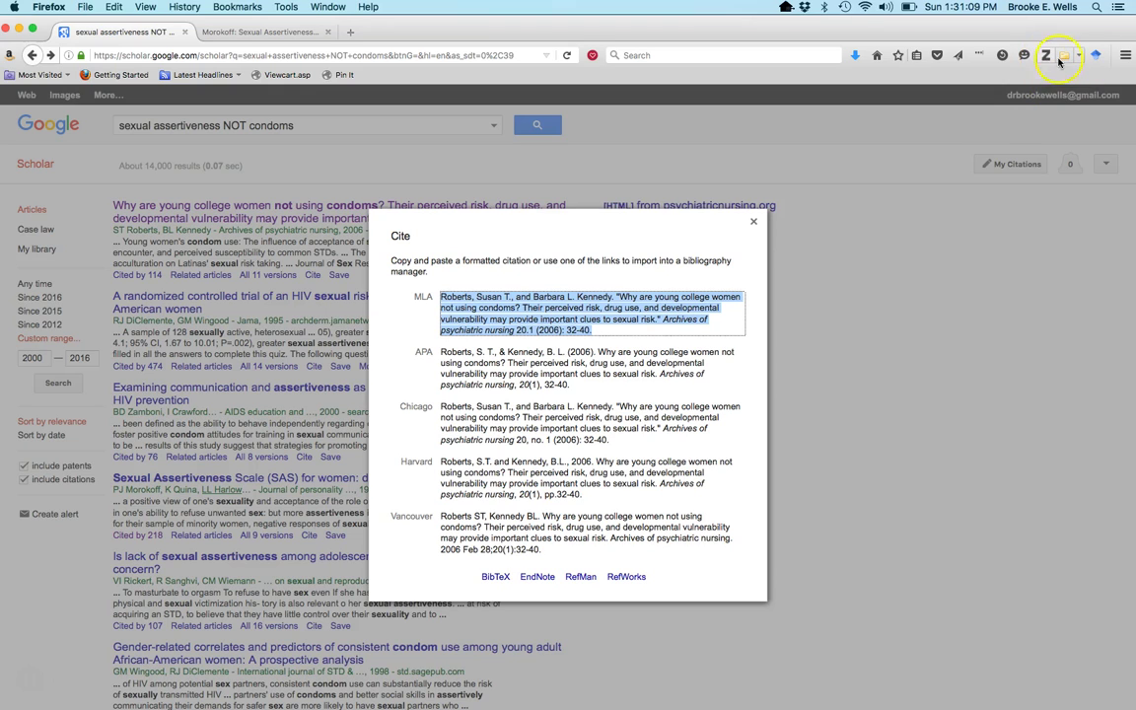
click(1079, 61)
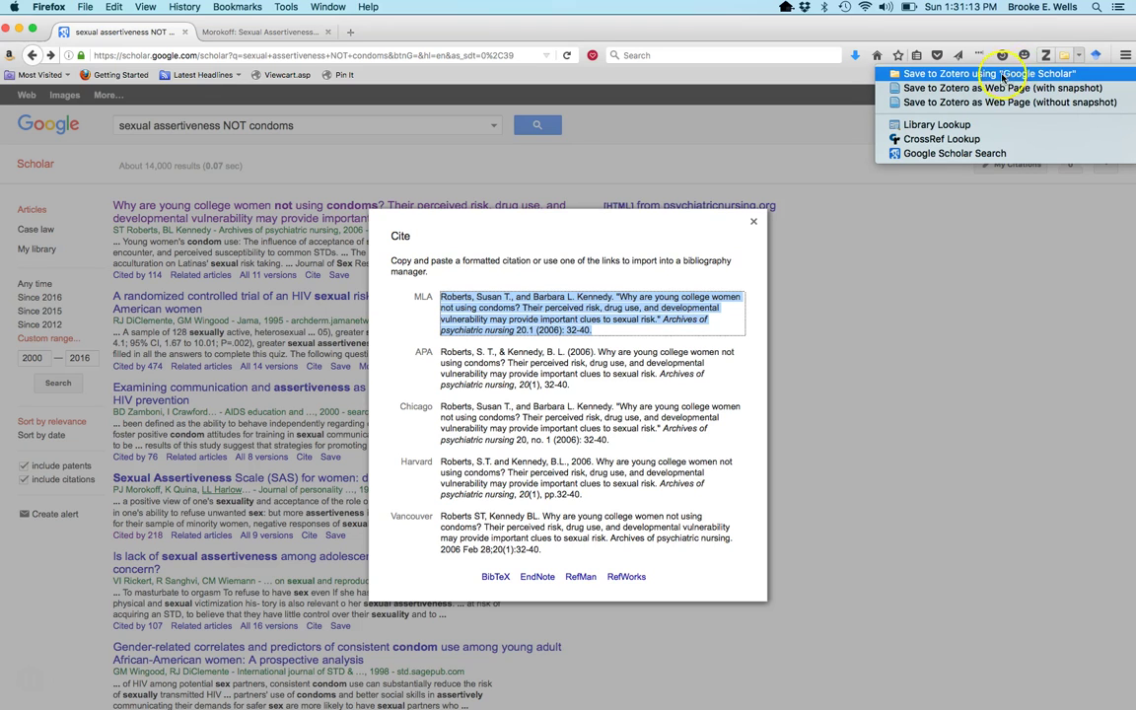
click(1042, 76)
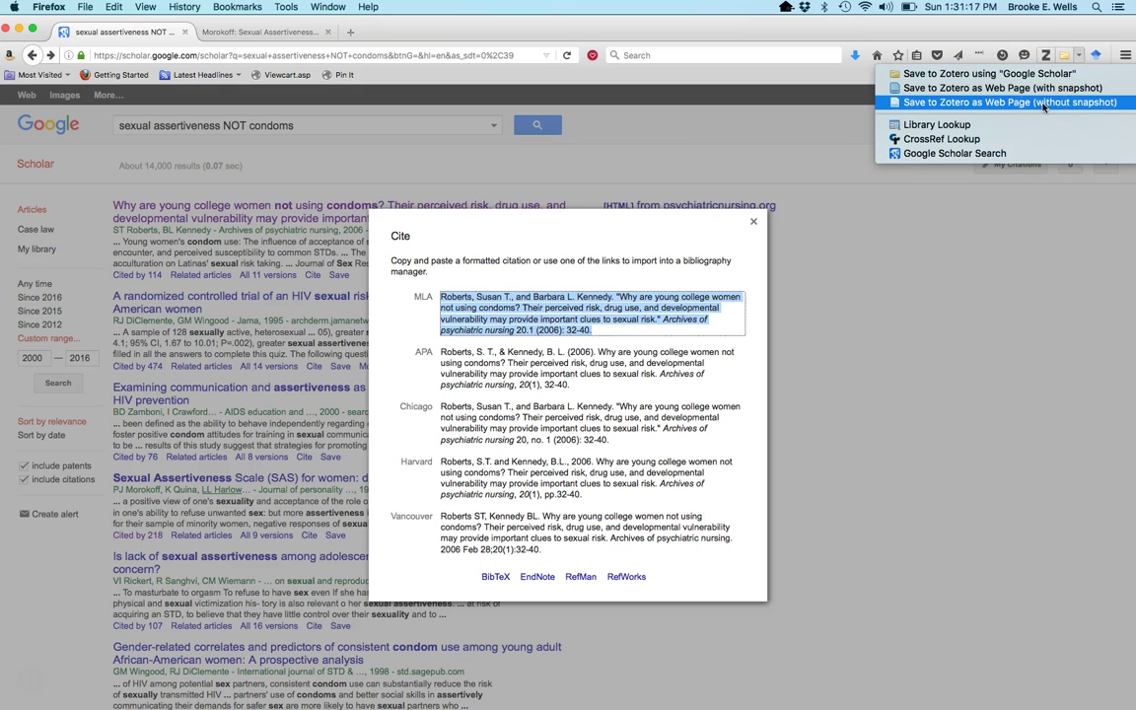
click(1003, 293)
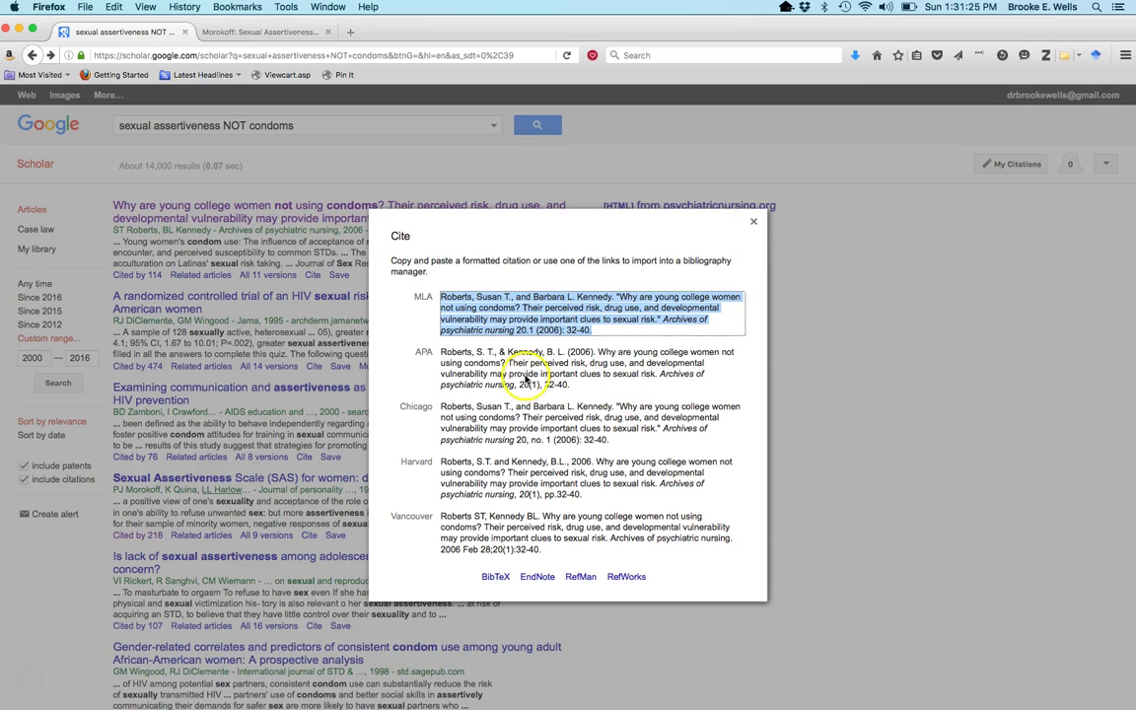
Select the APA citation and export the reference in EndNote format, declining the import into Zotero.
click(525, 376)
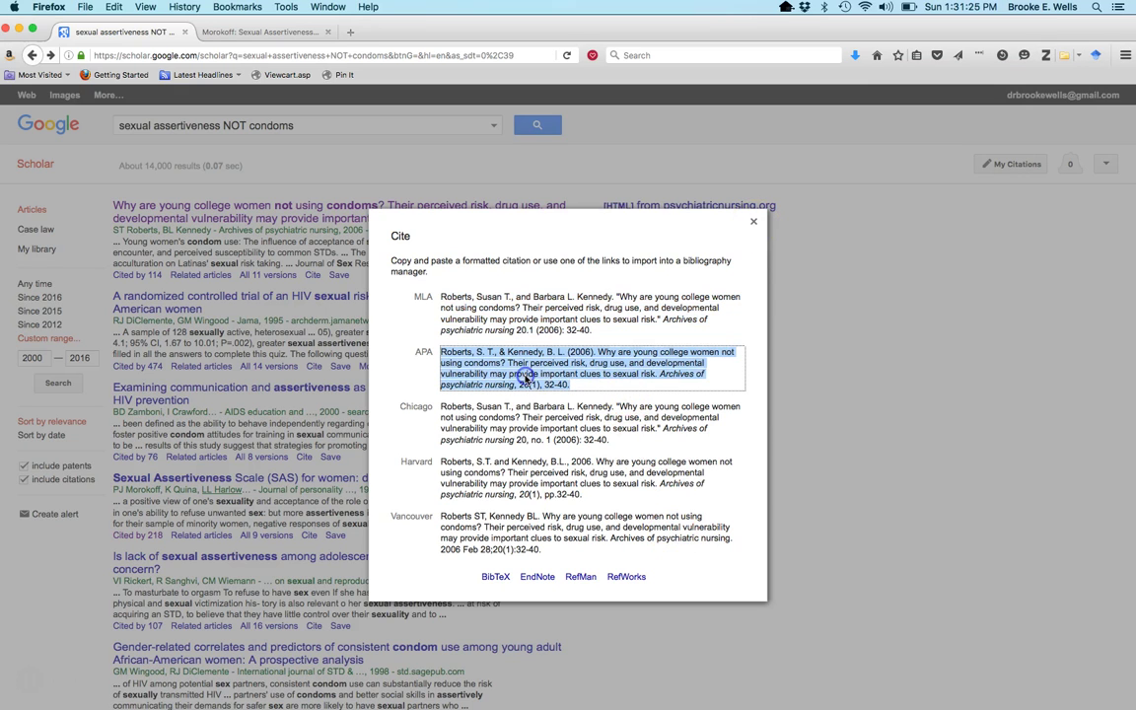
click(539, 577)
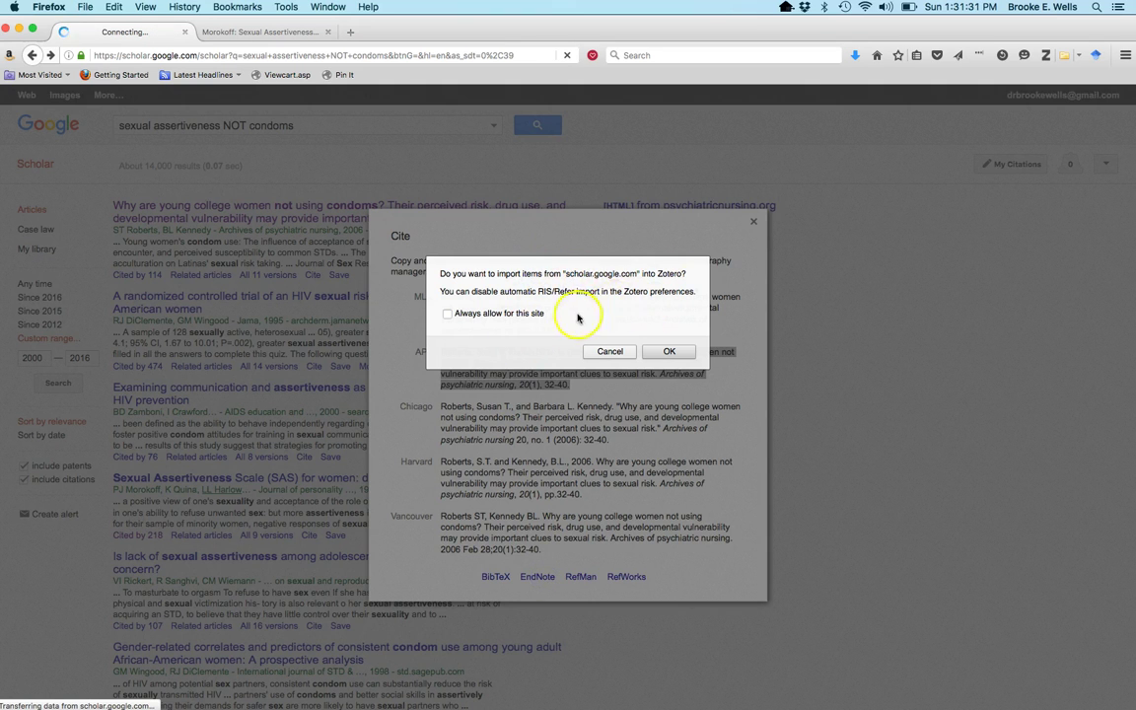
click(609, 352)
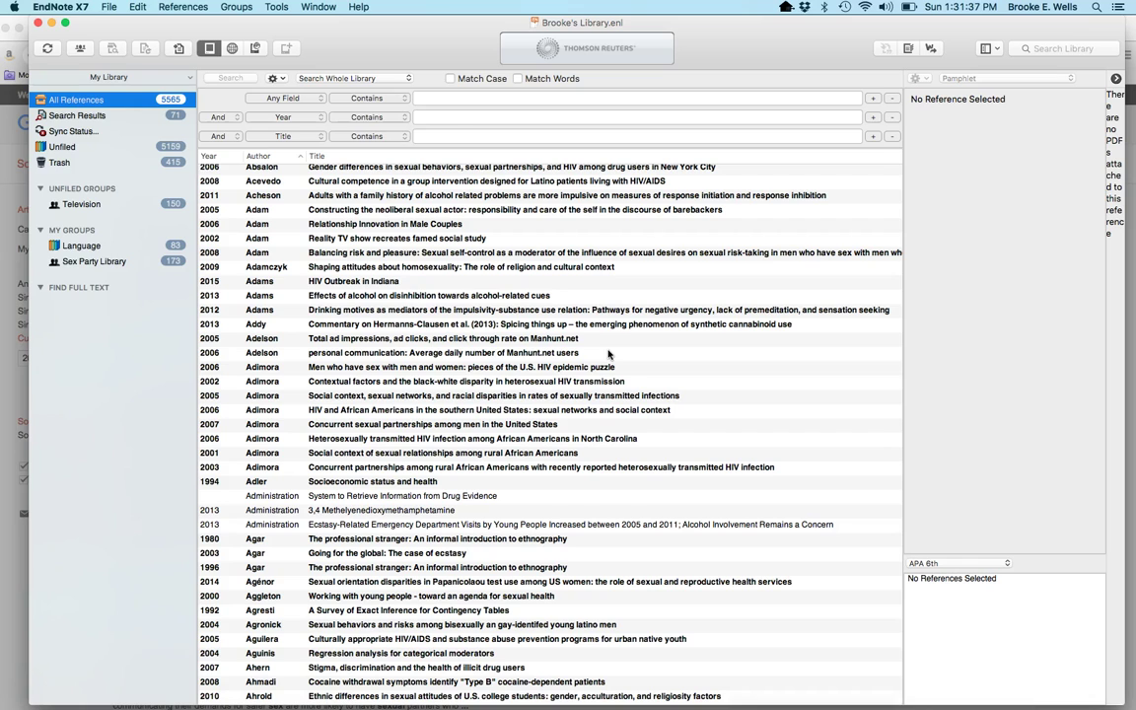
Select the imported 2006 reference in EndNote X7 and examine its fields, ending in the Abstract field.
click(419, 118)
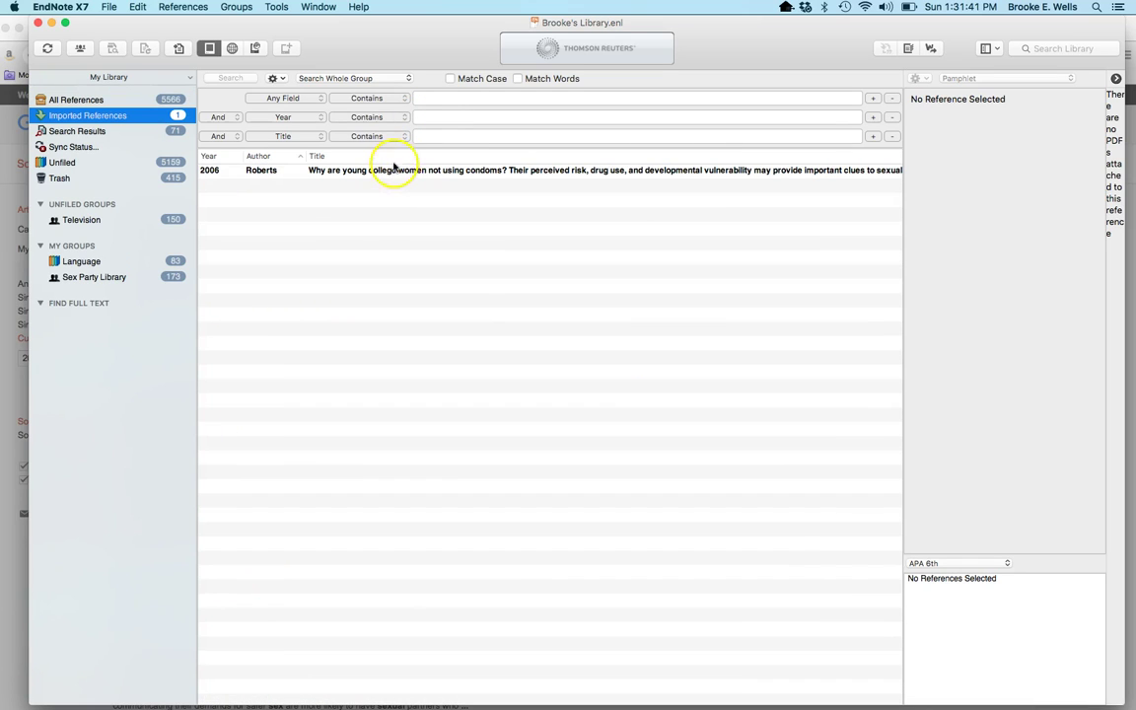
click(392, 170)
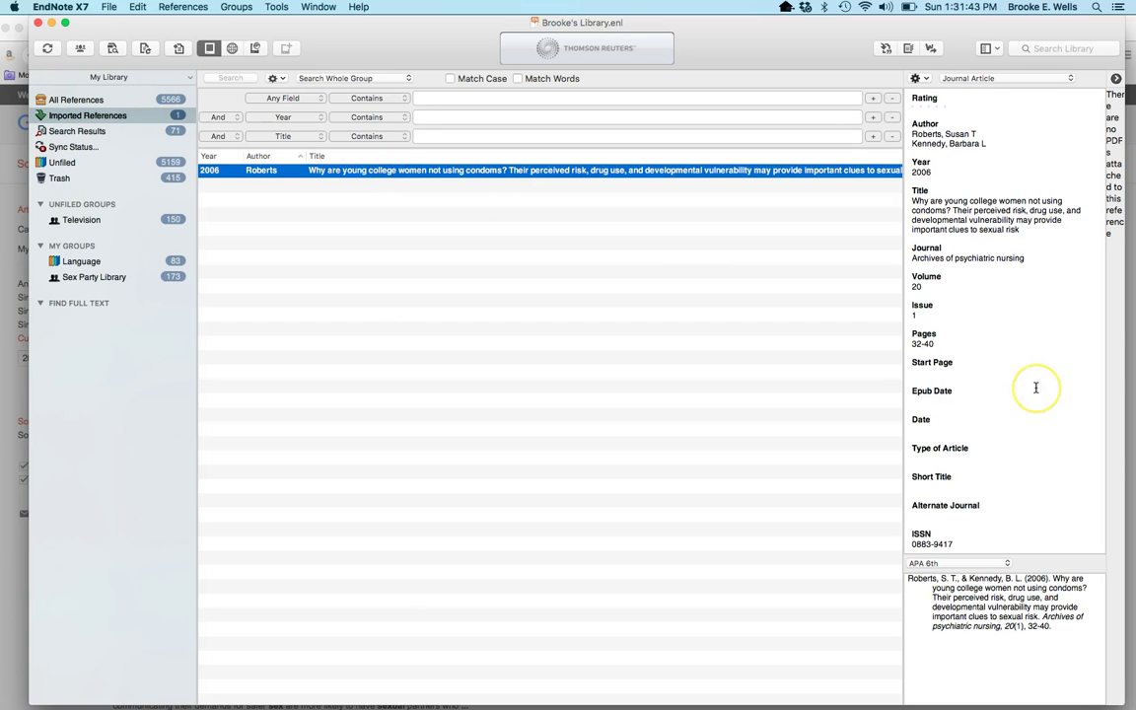
scroll(1035, 387, down, 1)
scroll(1035, 388, down, 15)
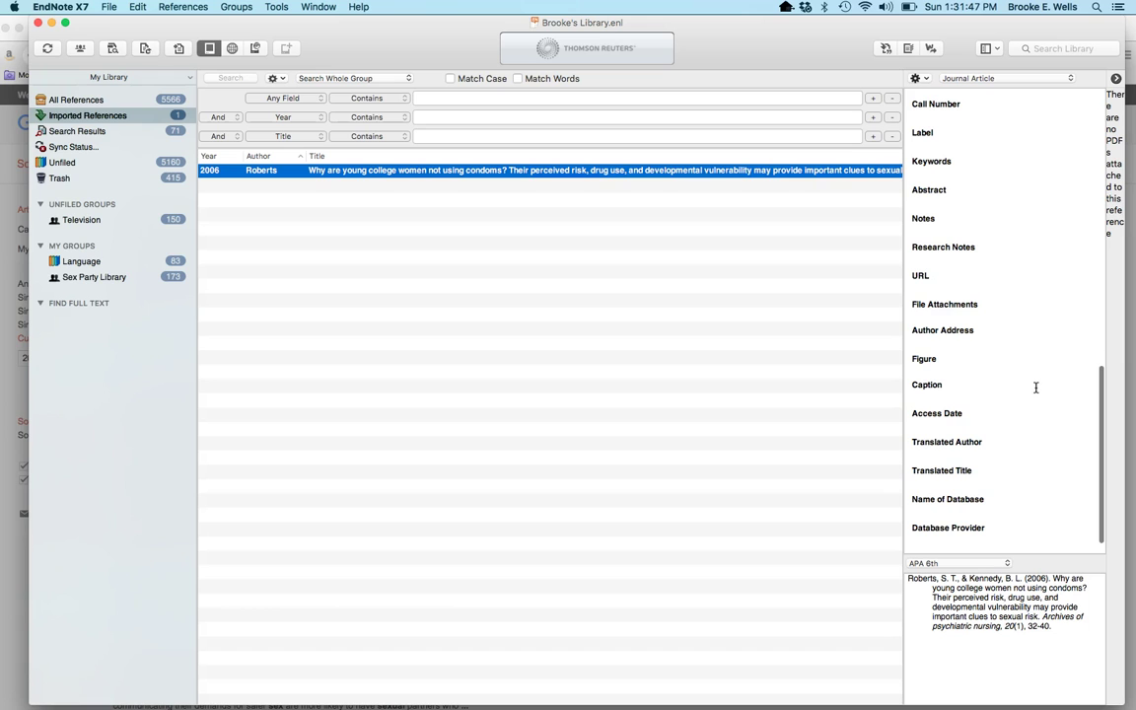
click(937, 202)
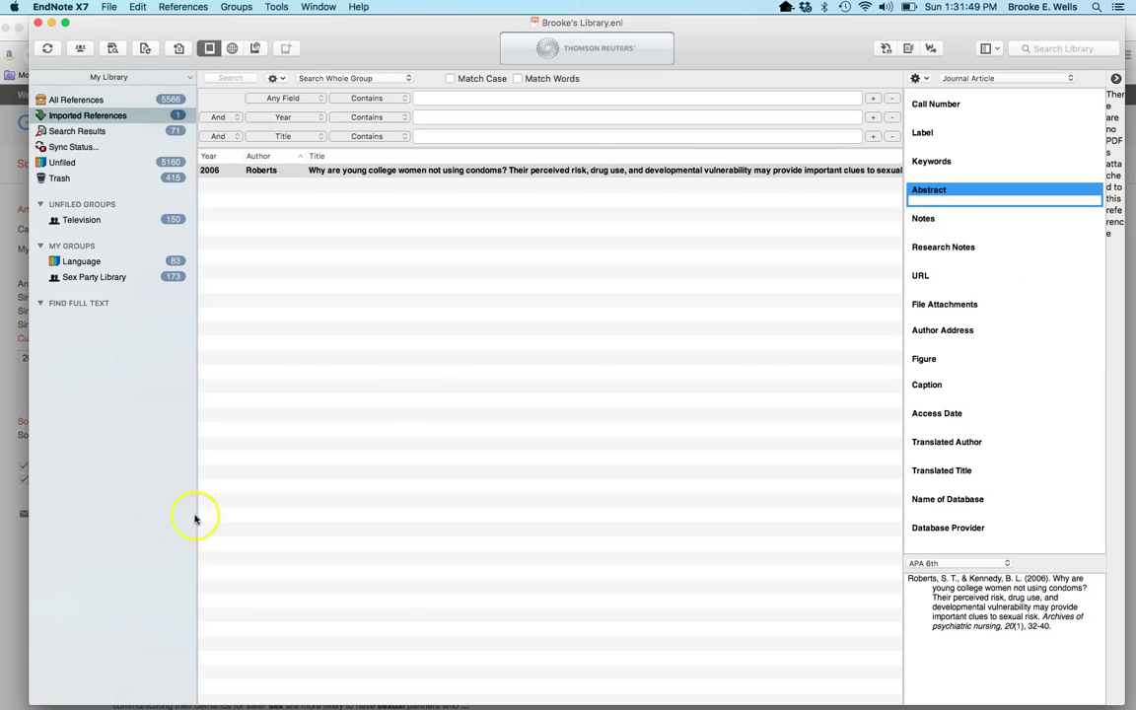
Switch back to the Google Scholar window in Firefox and close the Cite dialog.
key(ctrl+Up)
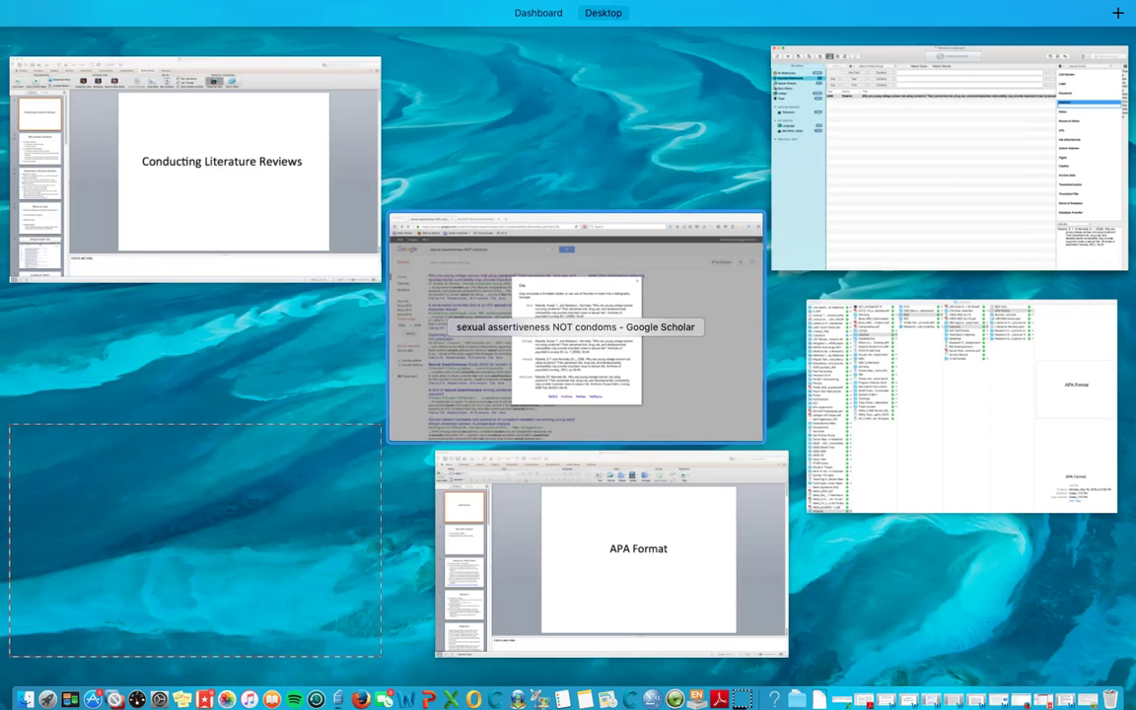
click(758, 274)
click(754, 221)
Open the article "Why are young college women not using condoms?" from its title, view its abstract and return to the results.
click(202, 205)
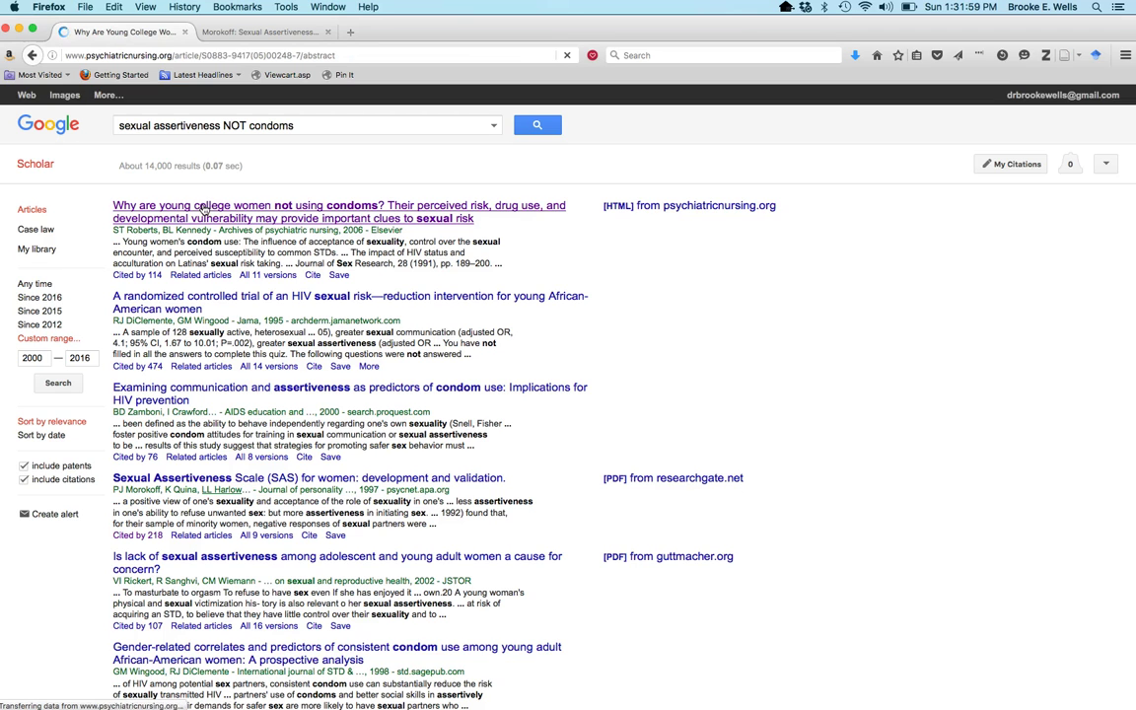
click(263, 348)
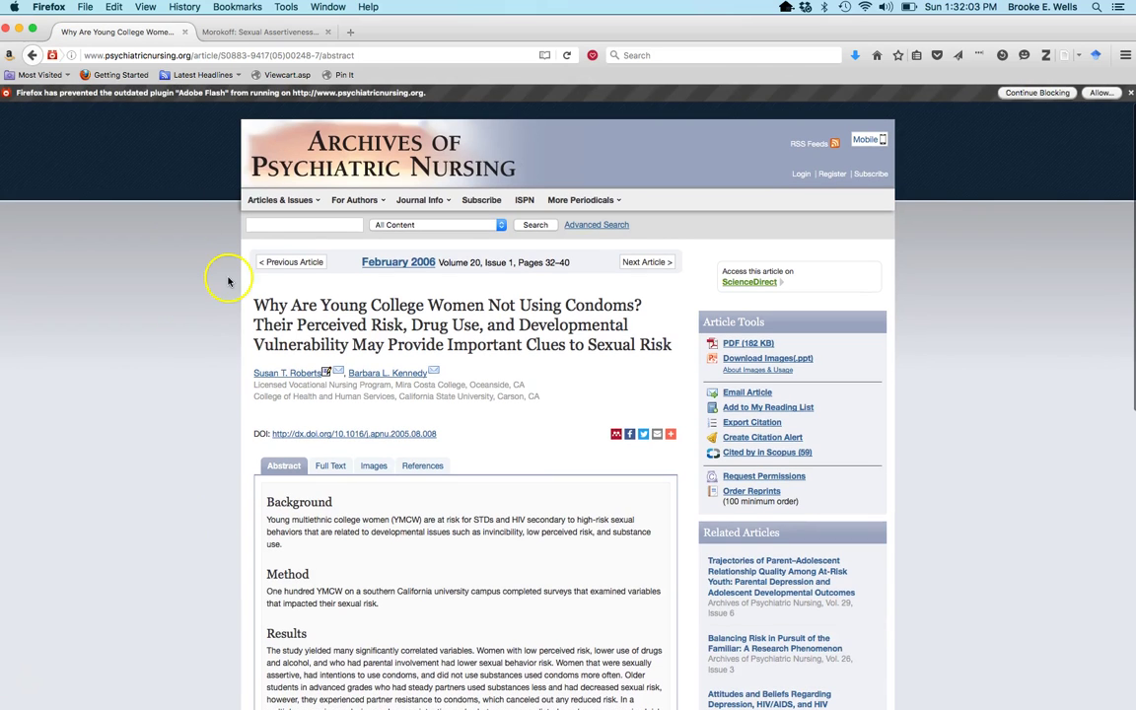
click(31, 54)
Open the first result's HTML version from psychiatricnursing.org, examine its full-text access options and return to the results.
click(706, 205)
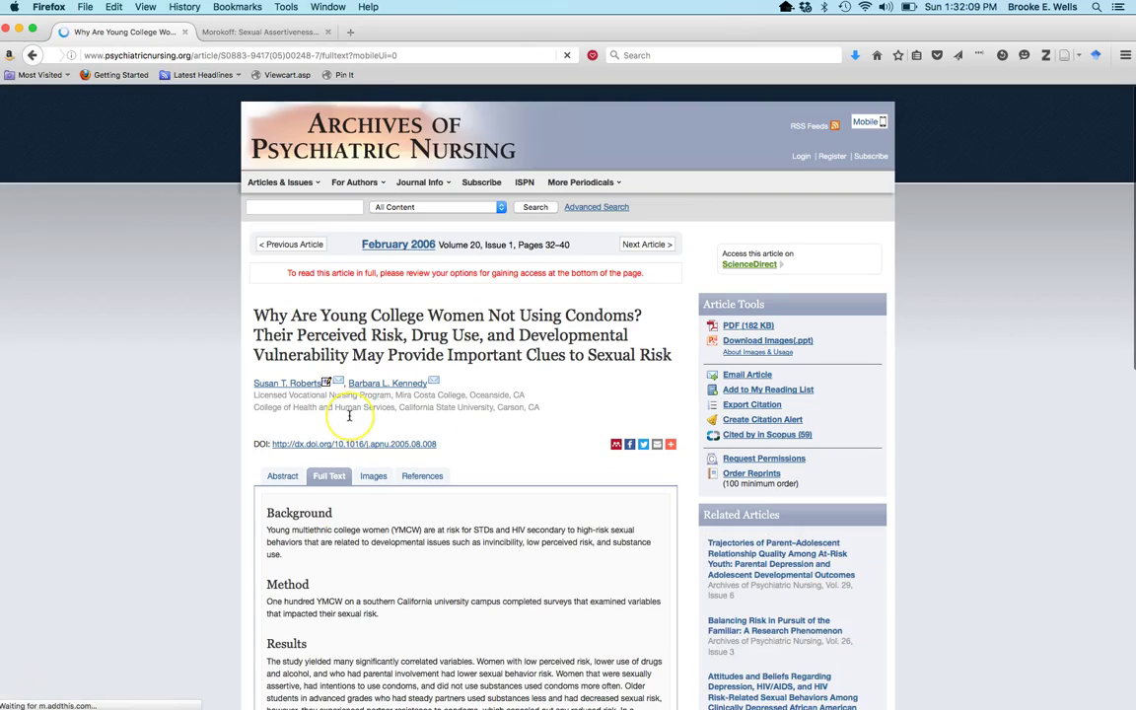
scroll(349, 409, down, 10)
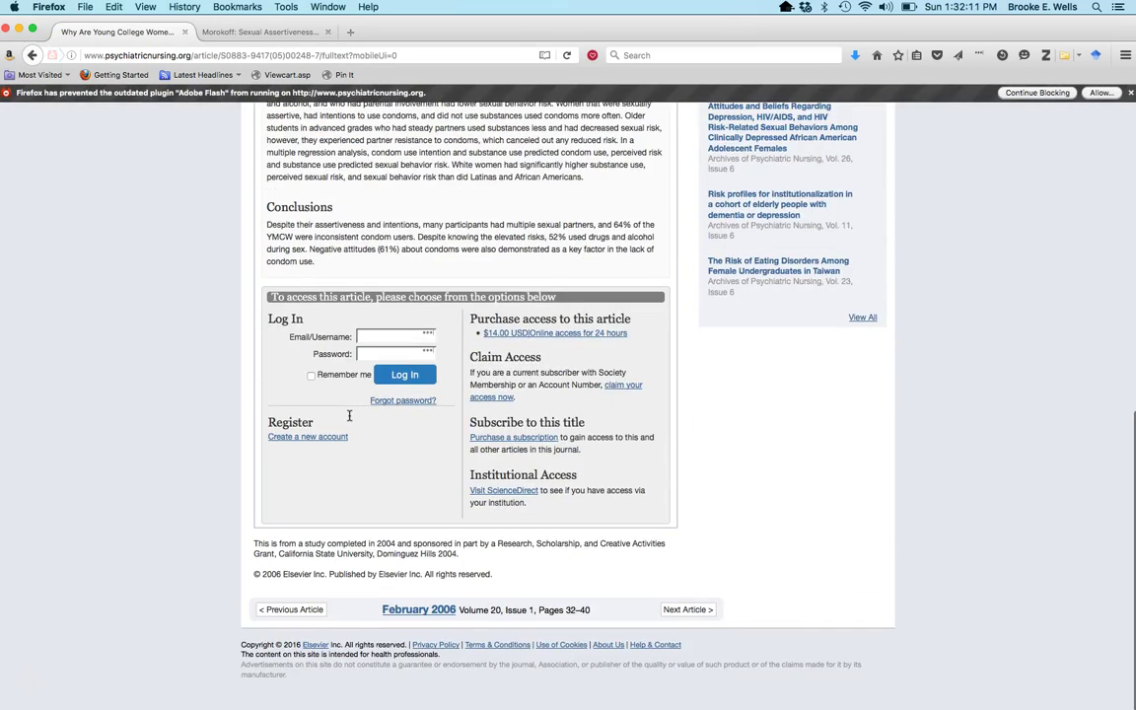
scroll(349, 416, up, 15)
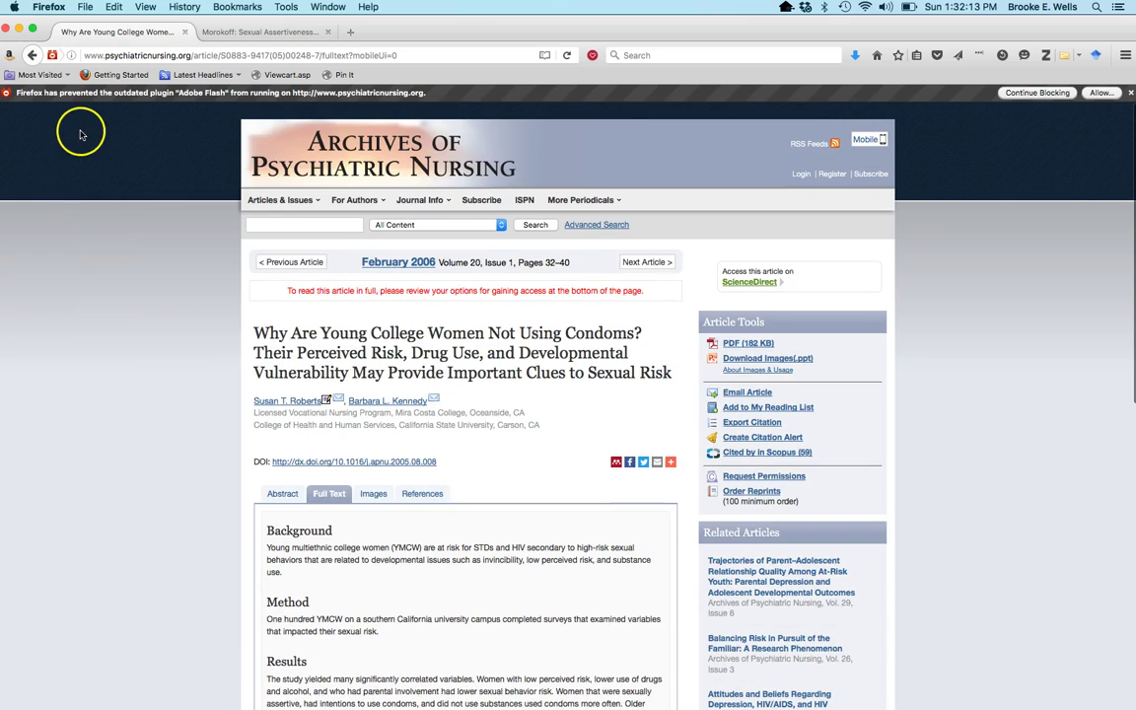
click(33, 54)
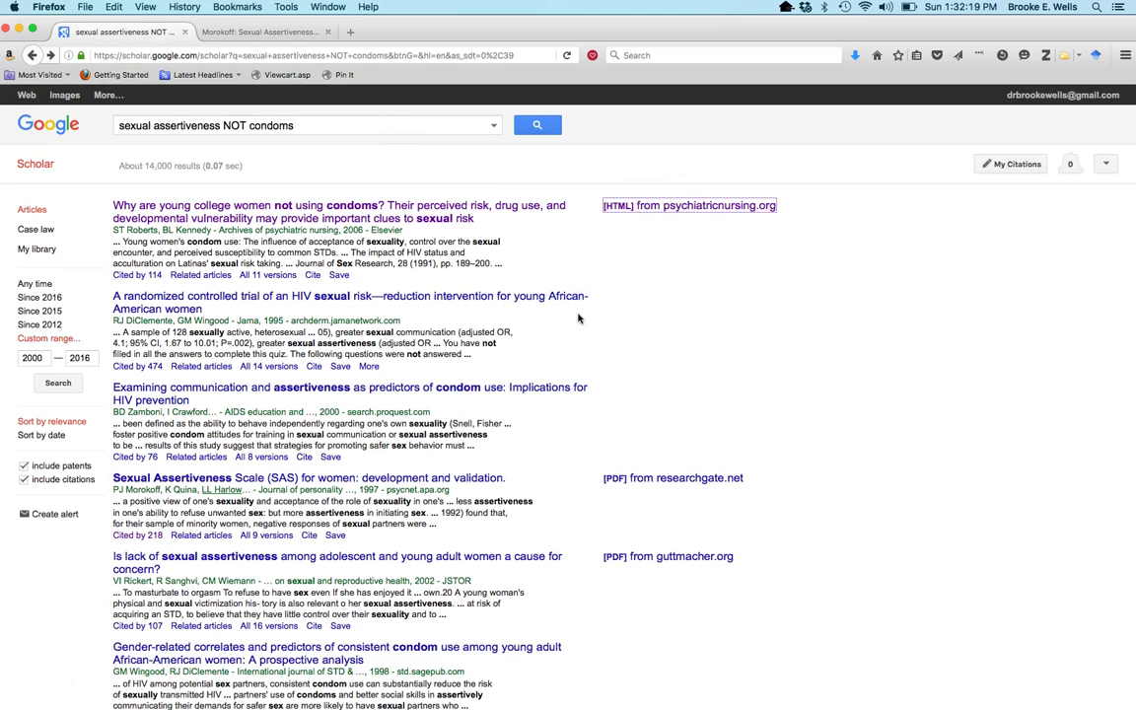
Switch to EndNote X7, display all references in the library and return to the Google Scholar window in Firefox.
key(ctrl+Up)
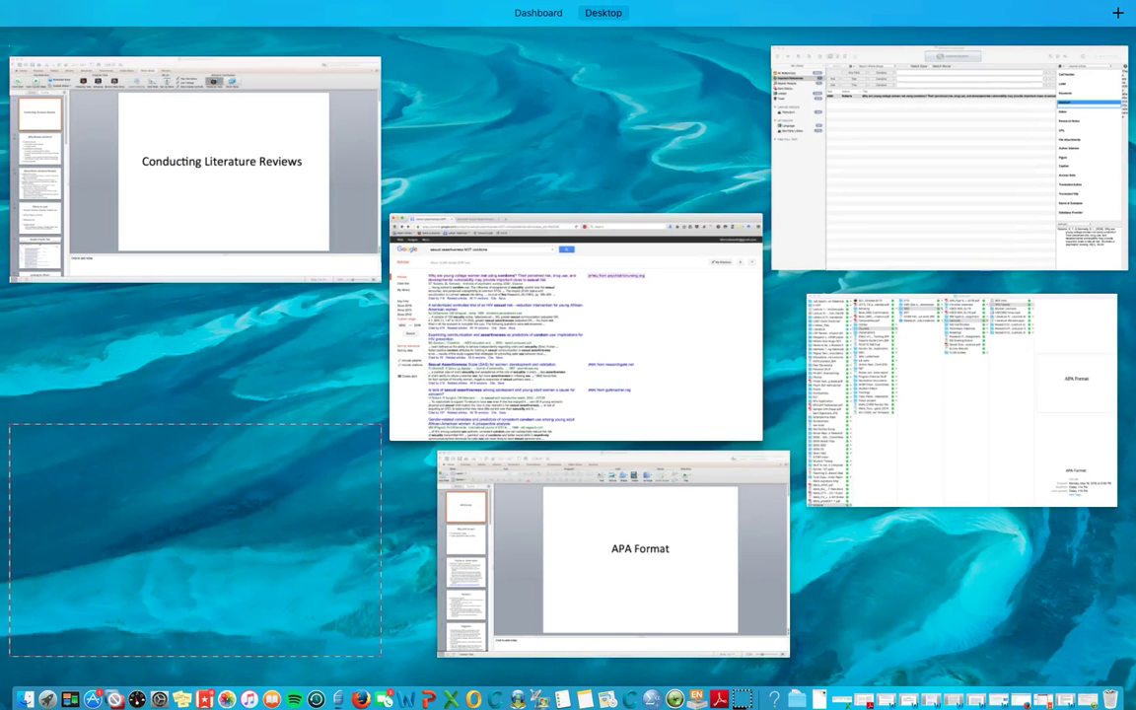
click(882, 139)
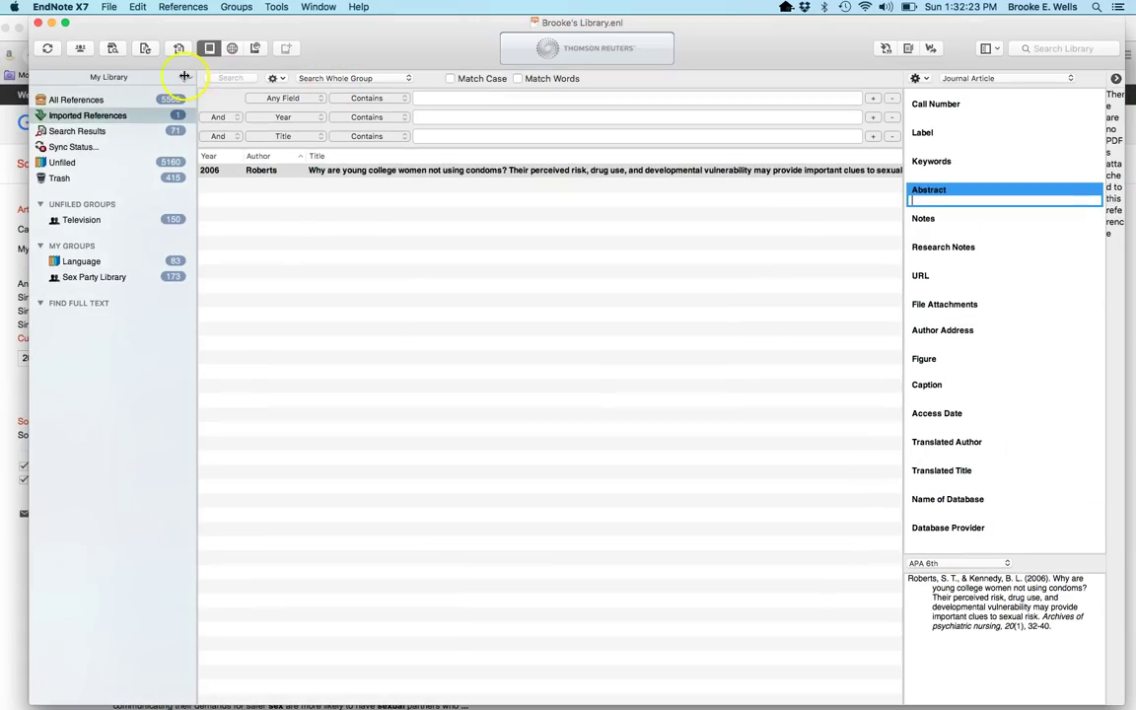
click(81, 103)
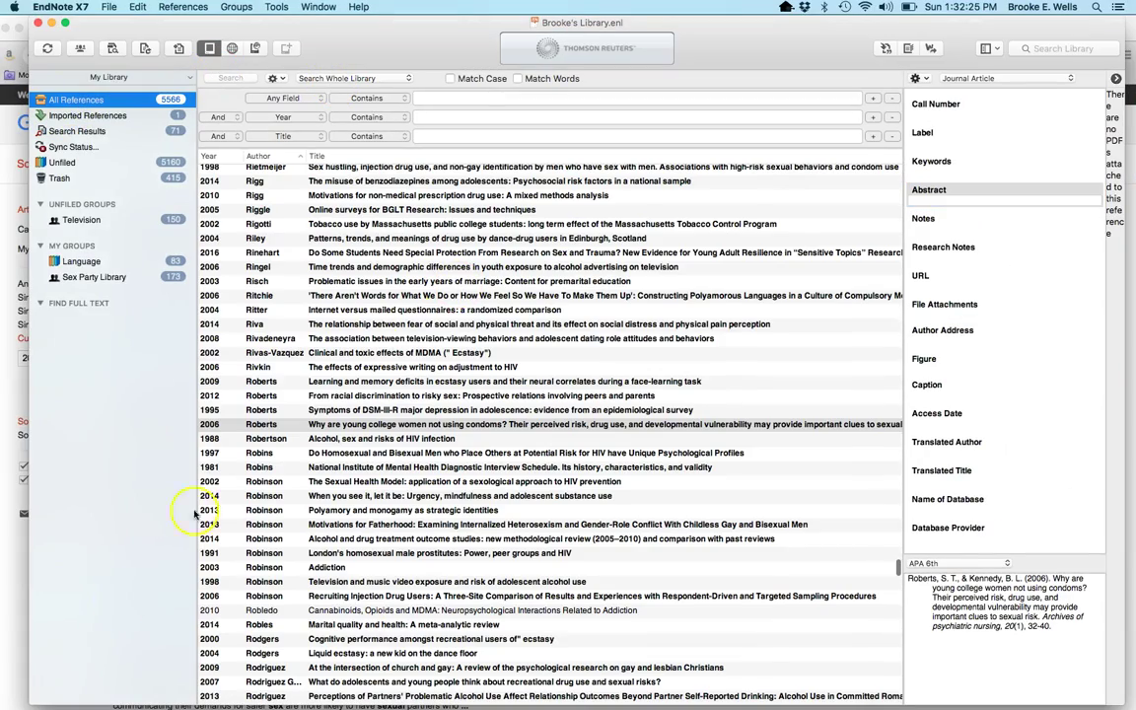
key(ctrl+Up)
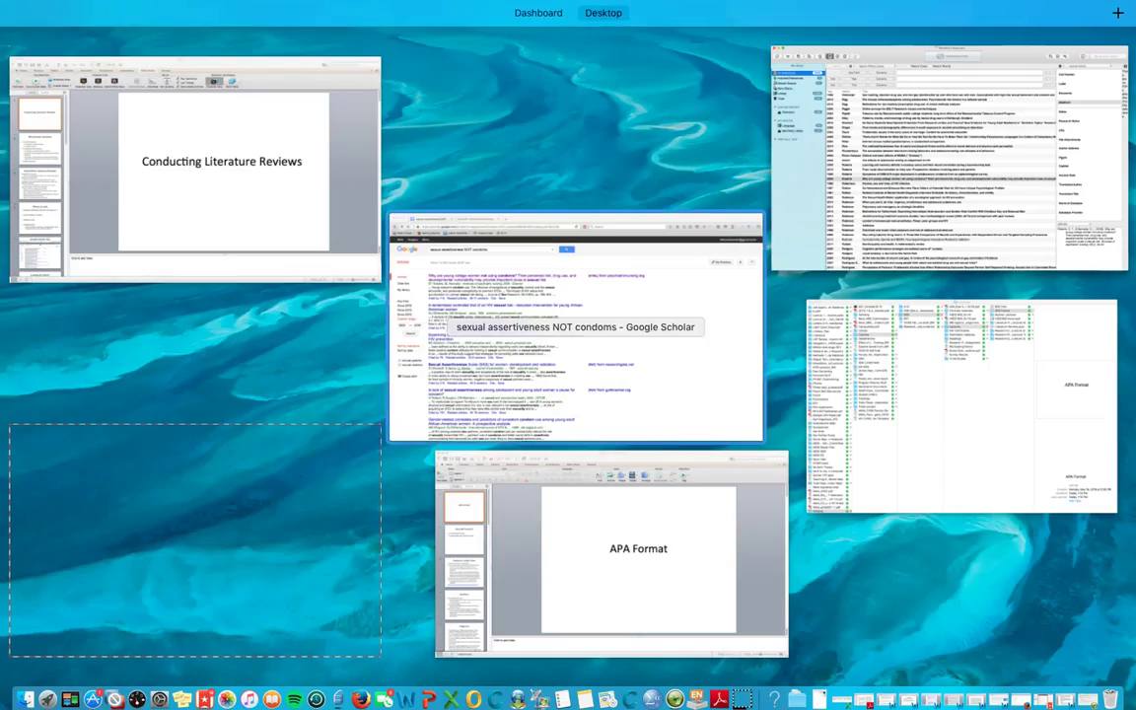
click(684, 368)
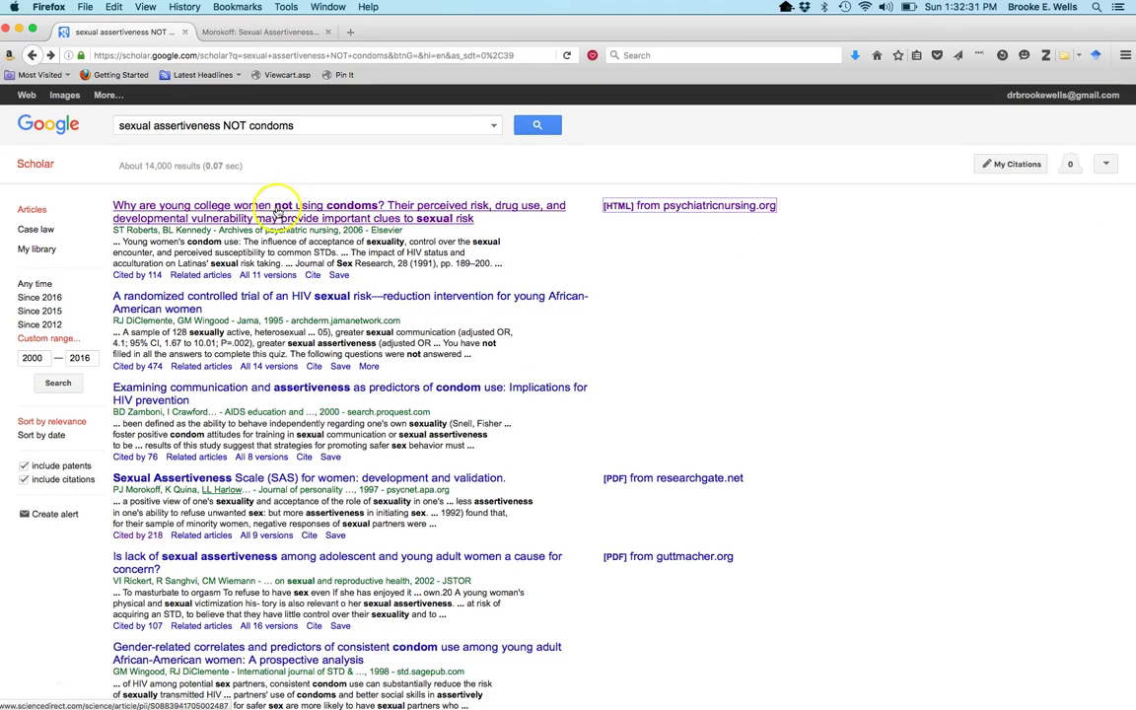
Open the second result, the JAMA randomized controlled trial article, examine its abstract and access options, and return to the results.
click(237, 300)
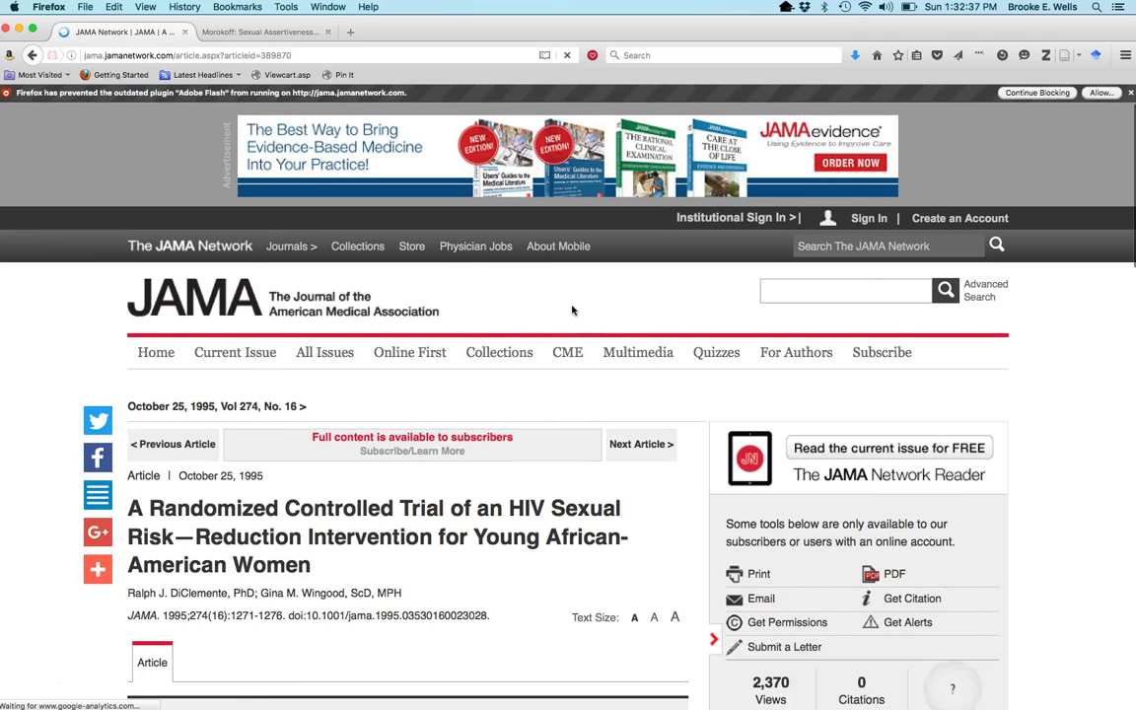
scroll(572, 310, down, 5)
scroll(572, 310, down, 12)
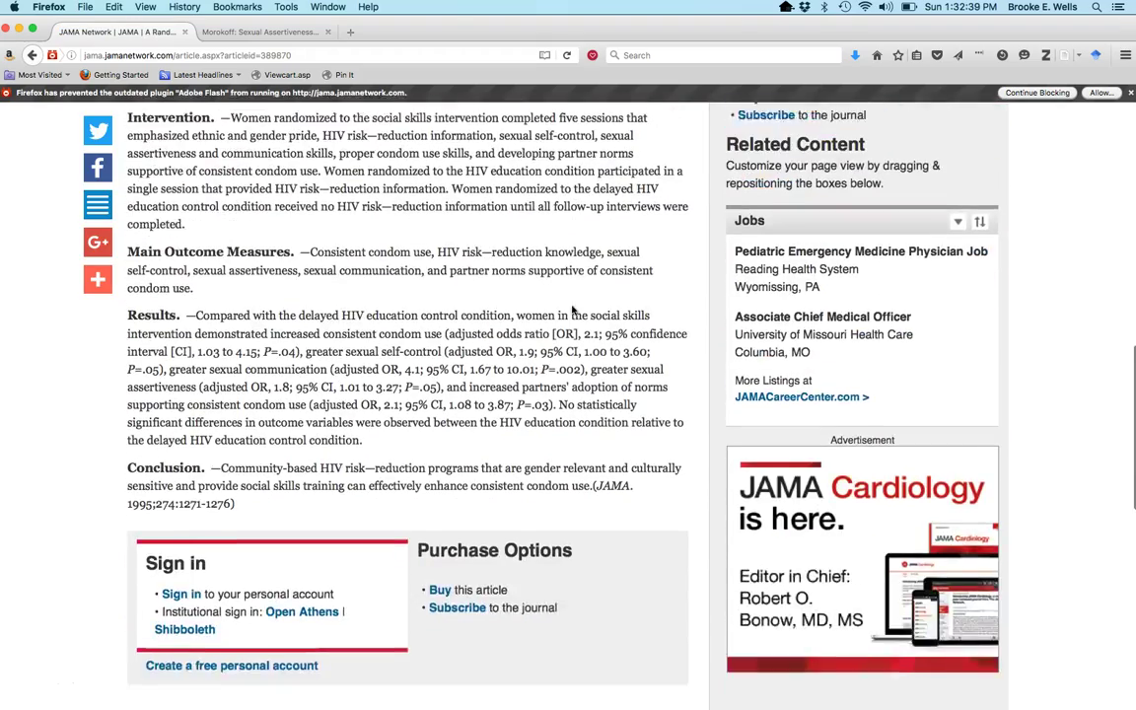
scroll(572, 310, down, 3)
scroll(571, 309, up, 15)
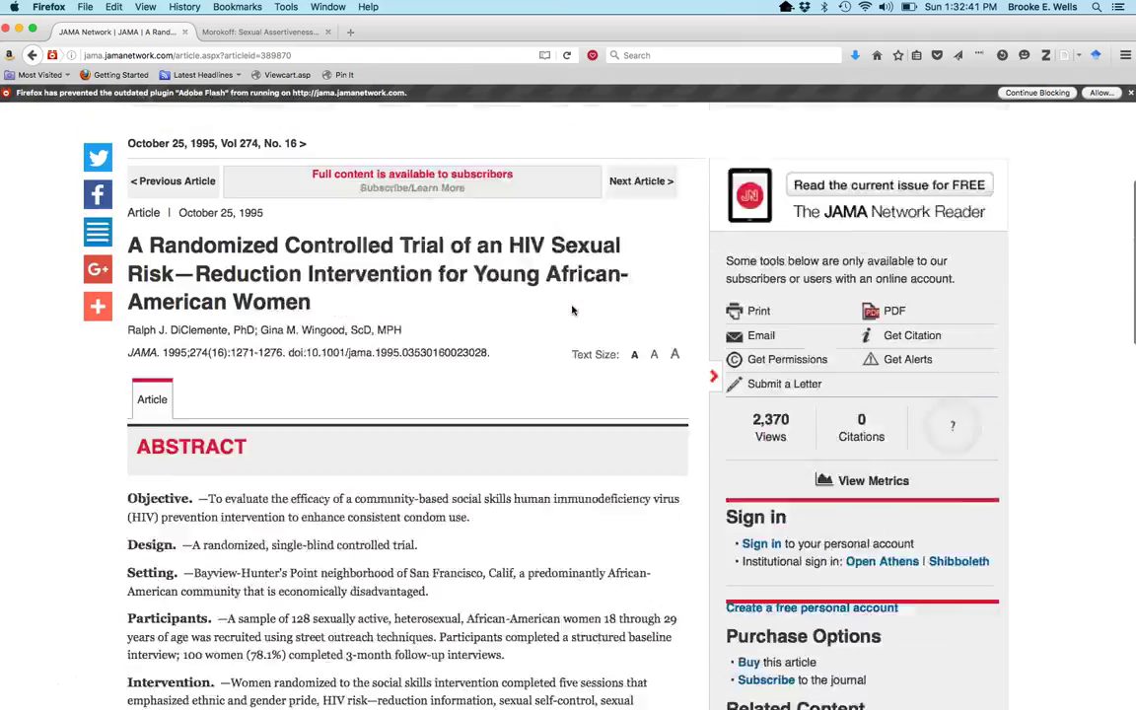
click(31, 55)
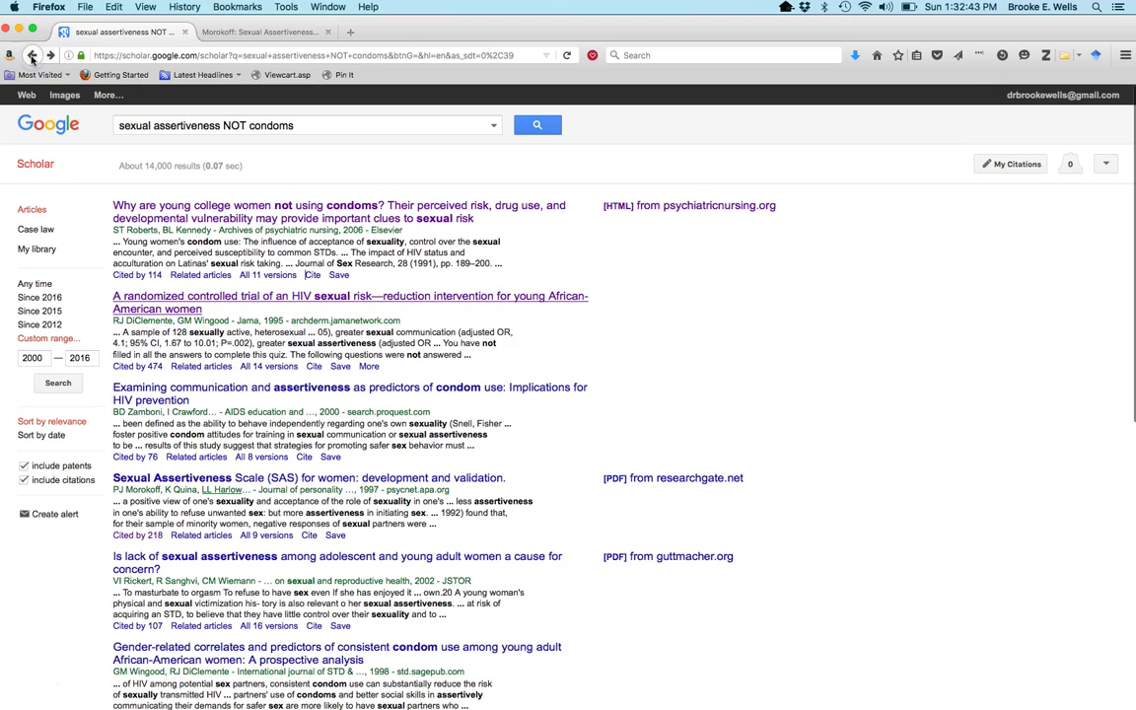
Switch to the "Conducting Literature Reviews" slideshow and advance to the first bullet of the "Looking for What?" slide.
key(ctrl+Up)
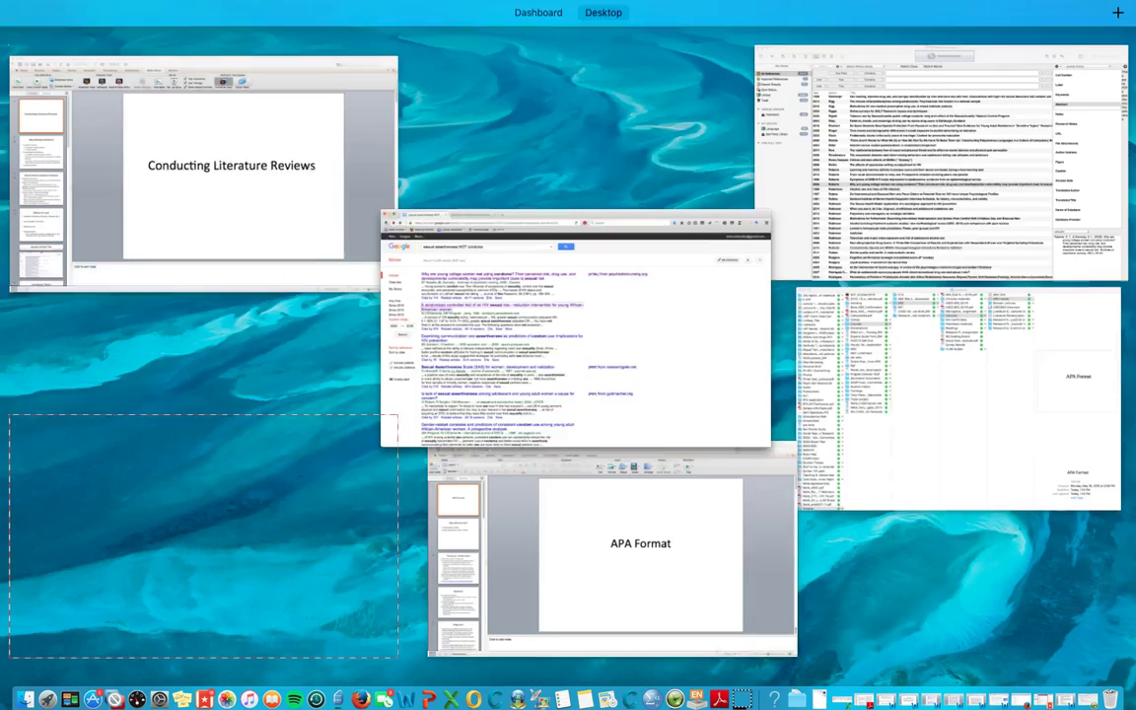
click(292, 177)
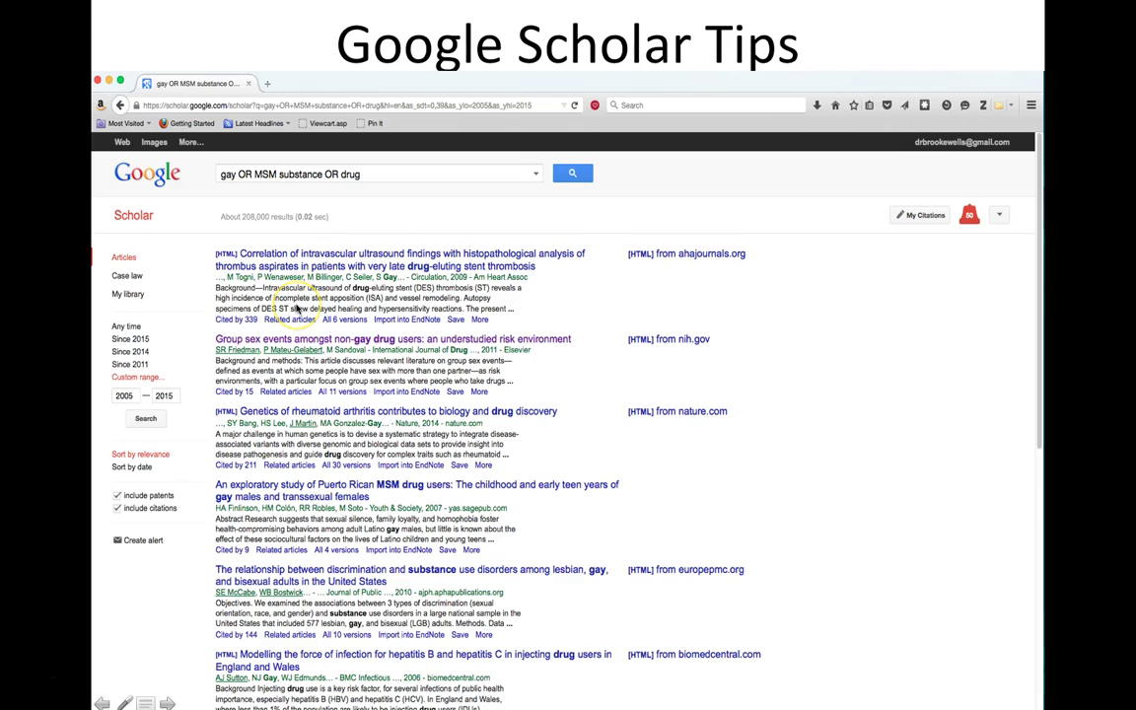
key(Right)
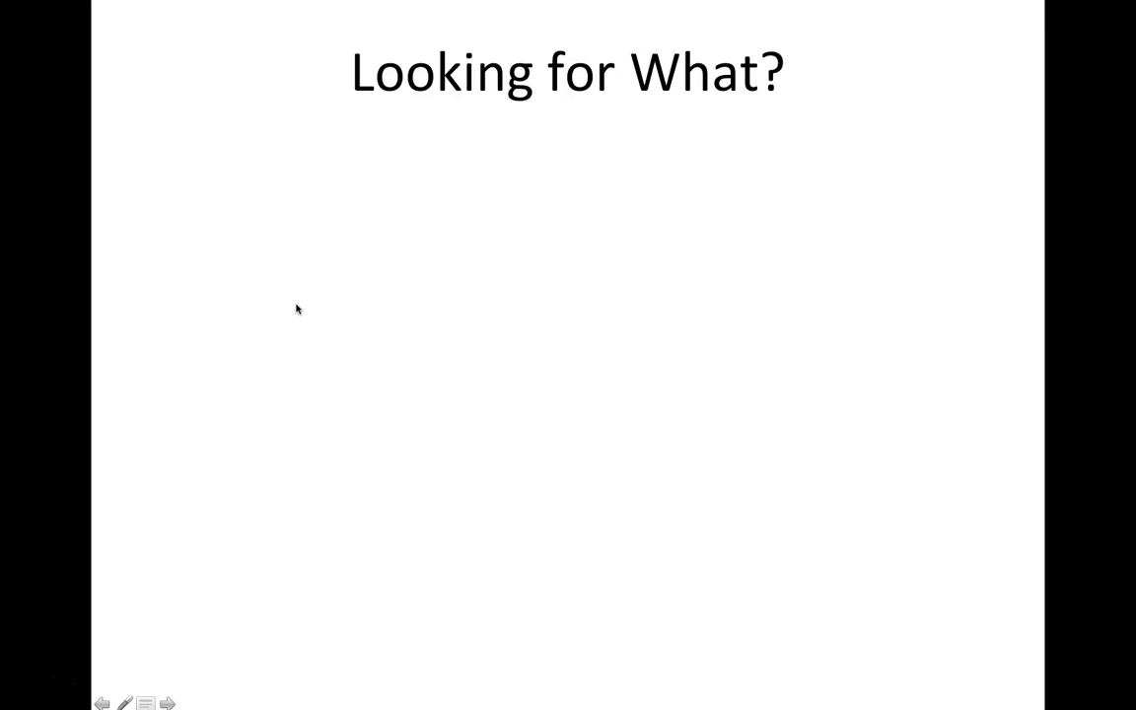
key(Right)
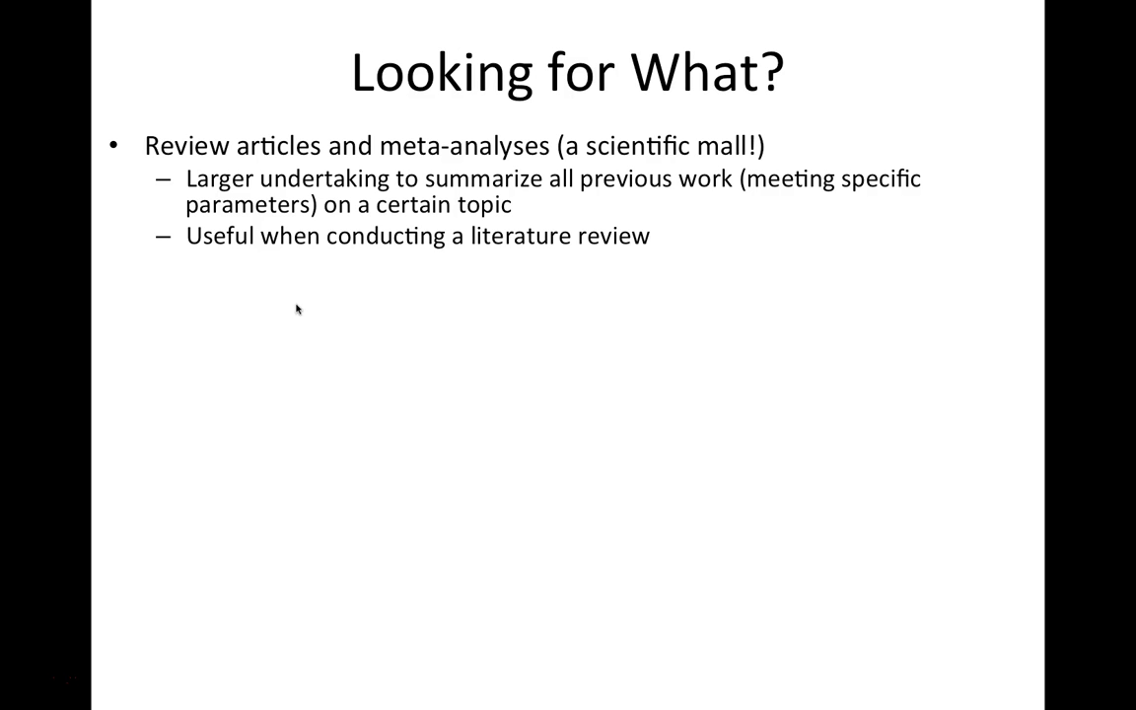
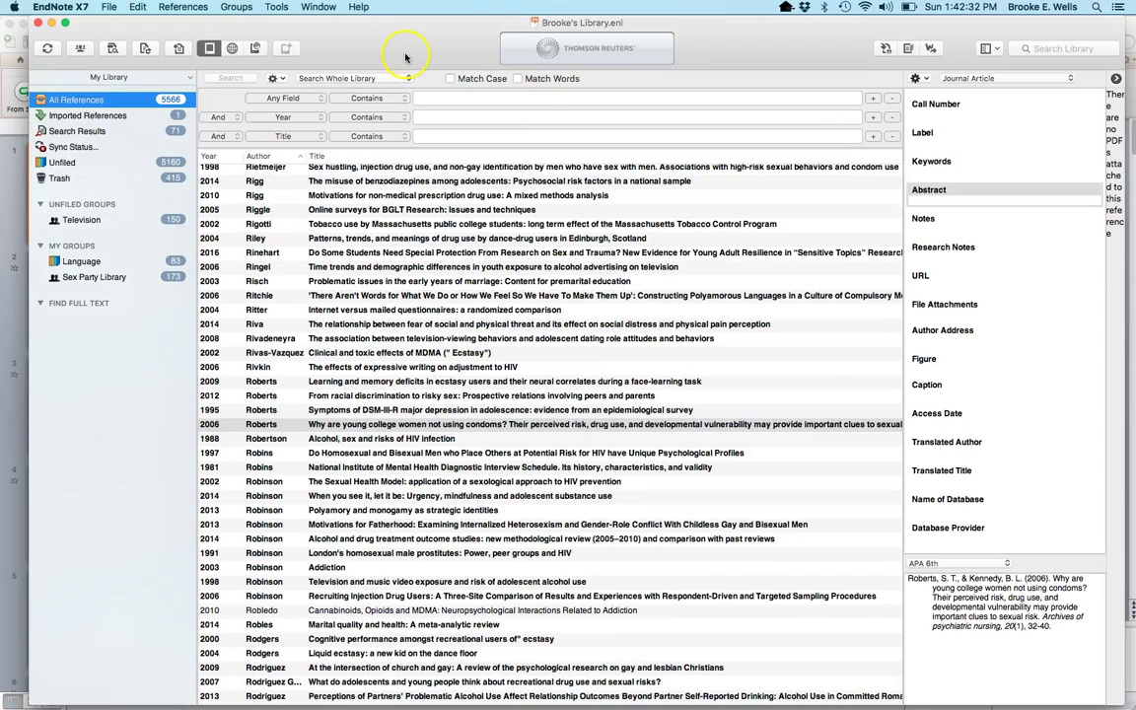
In EndNote X7, search the whole library for references with "assault" in any field and look through the results.
drag(393, 39, 368, 37)
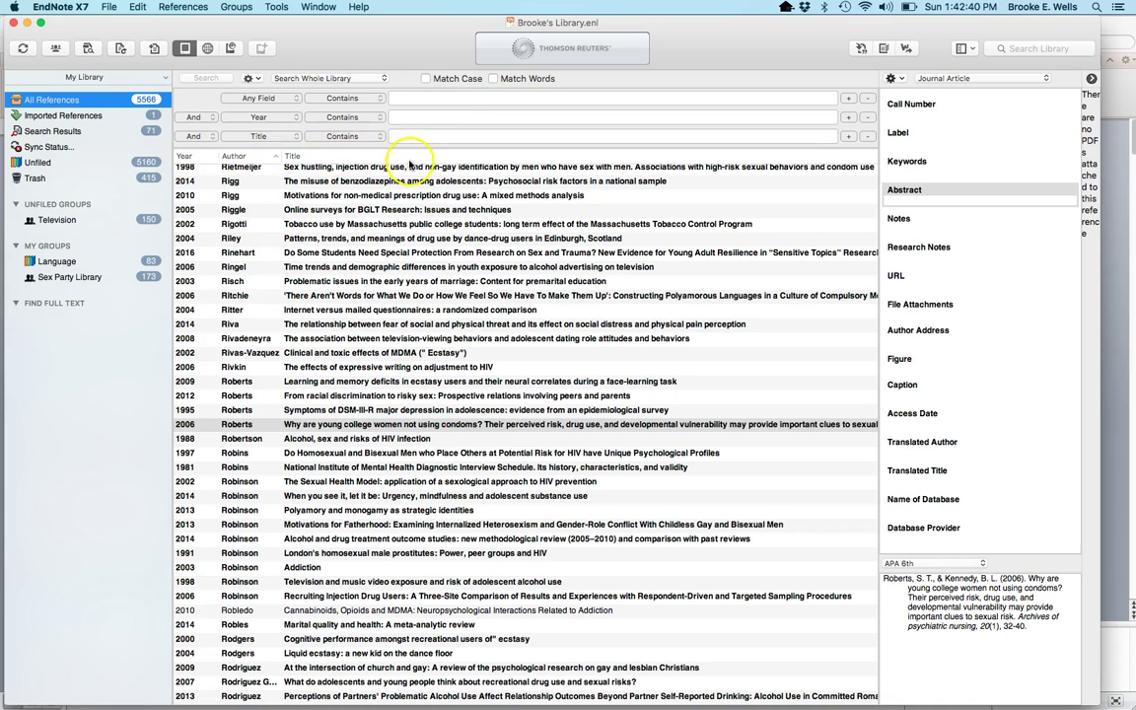
click(410, 99)
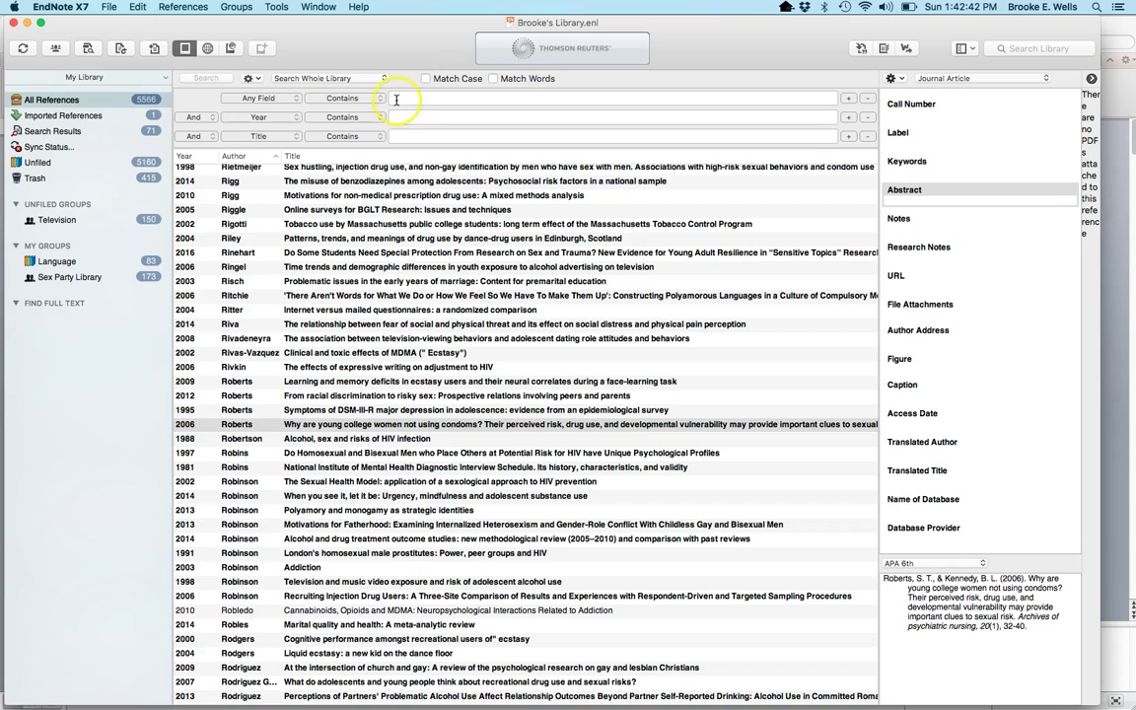
text(assault)
key(Return)
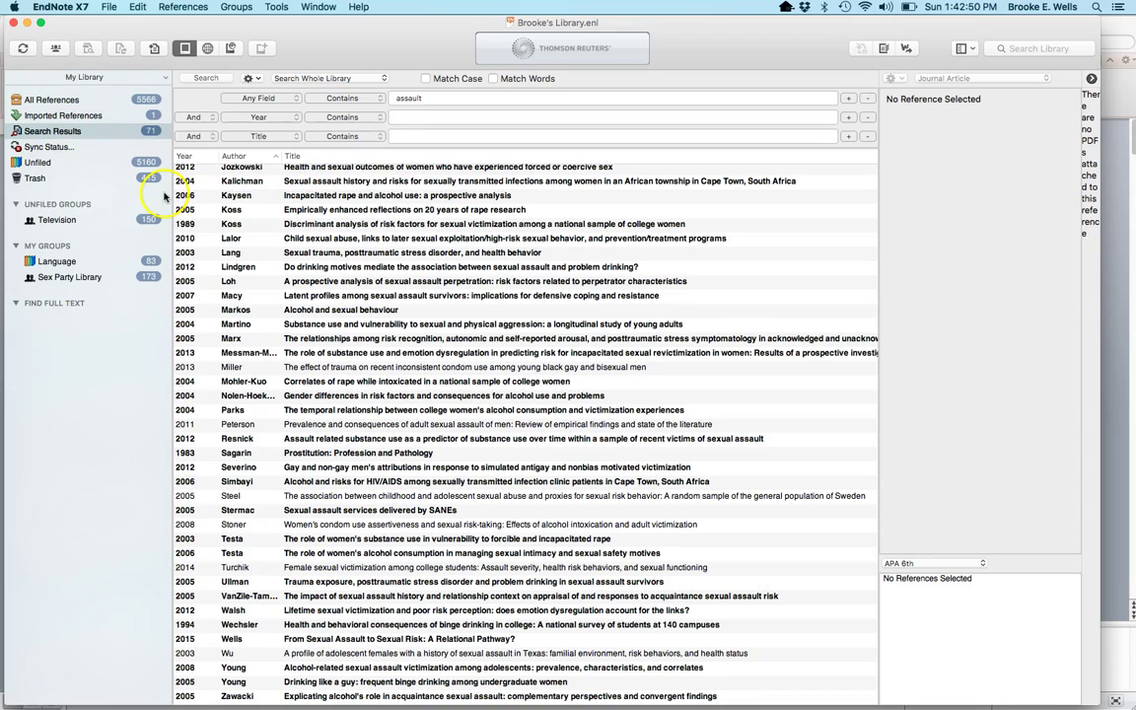
scroll(342, 357, up, 10)
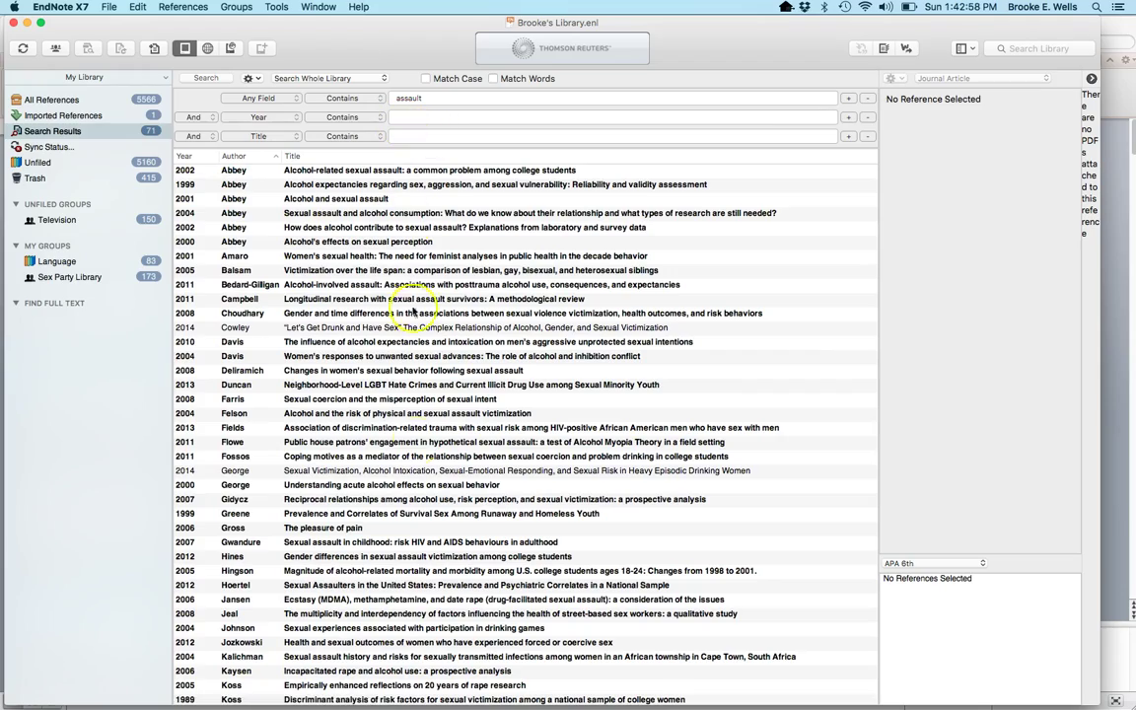
scroll(422, 439, down, 8)
scroll(417, 444, down, 5)
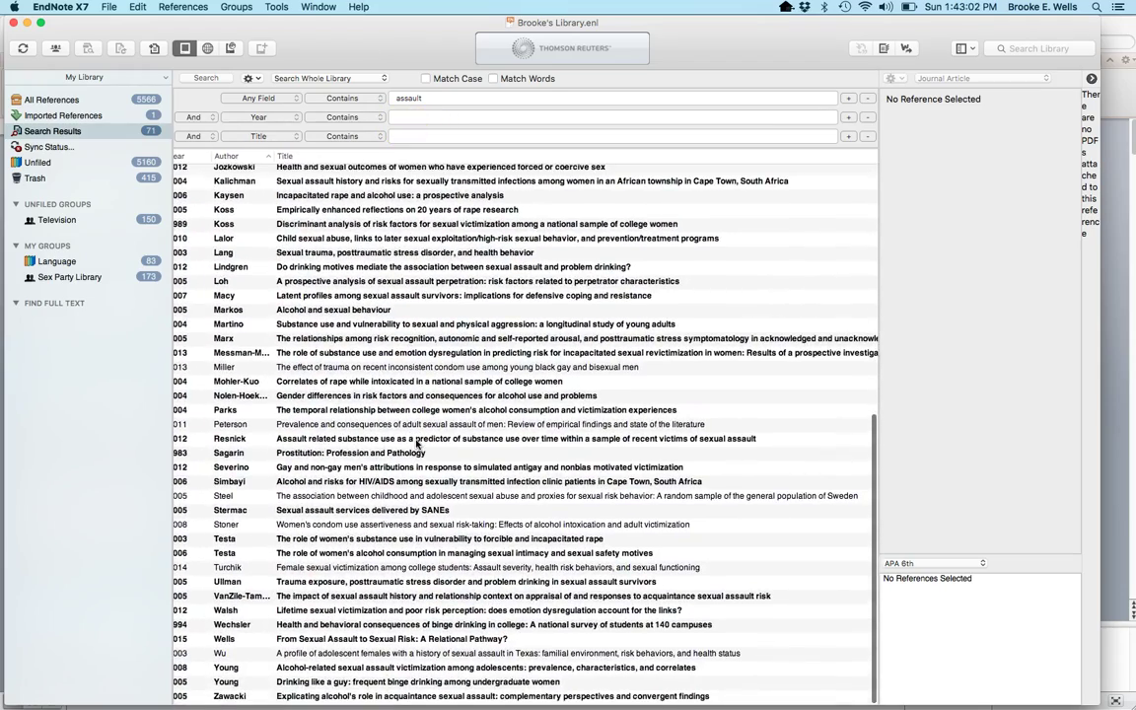
scroll(417, 444, left, 1)
scroll(417, 445, up, 1)
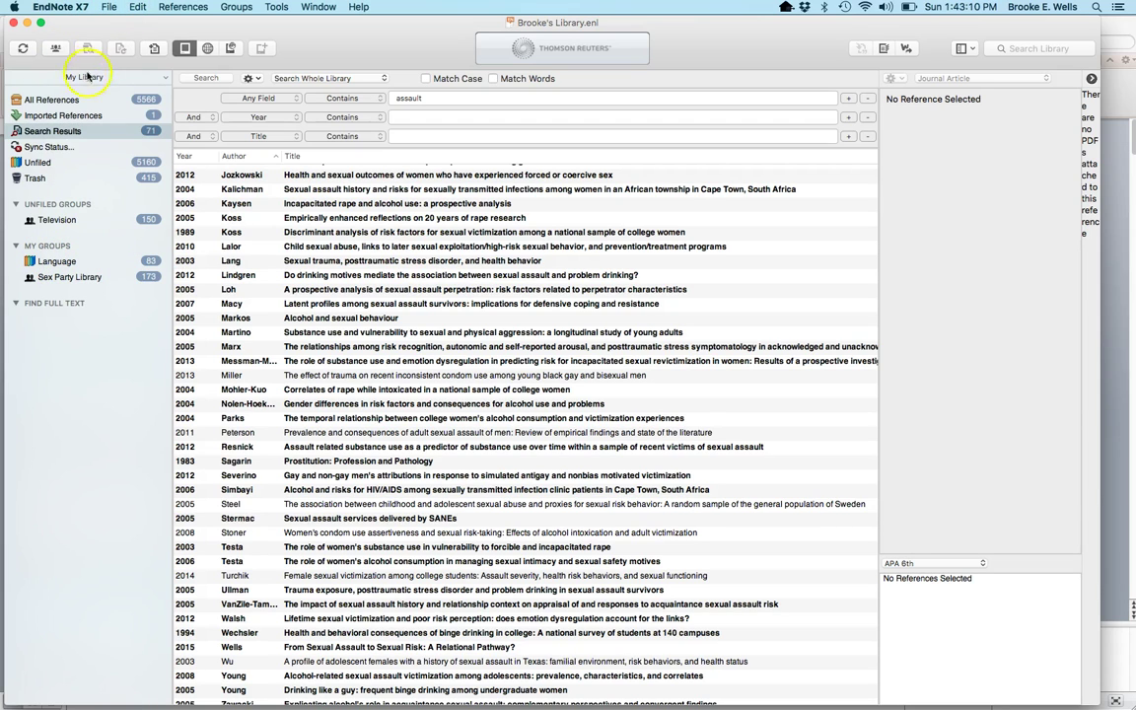
Create a regular group named "Assault" under My Groups and open it.
click(49, 131)
right_click(53, 133)
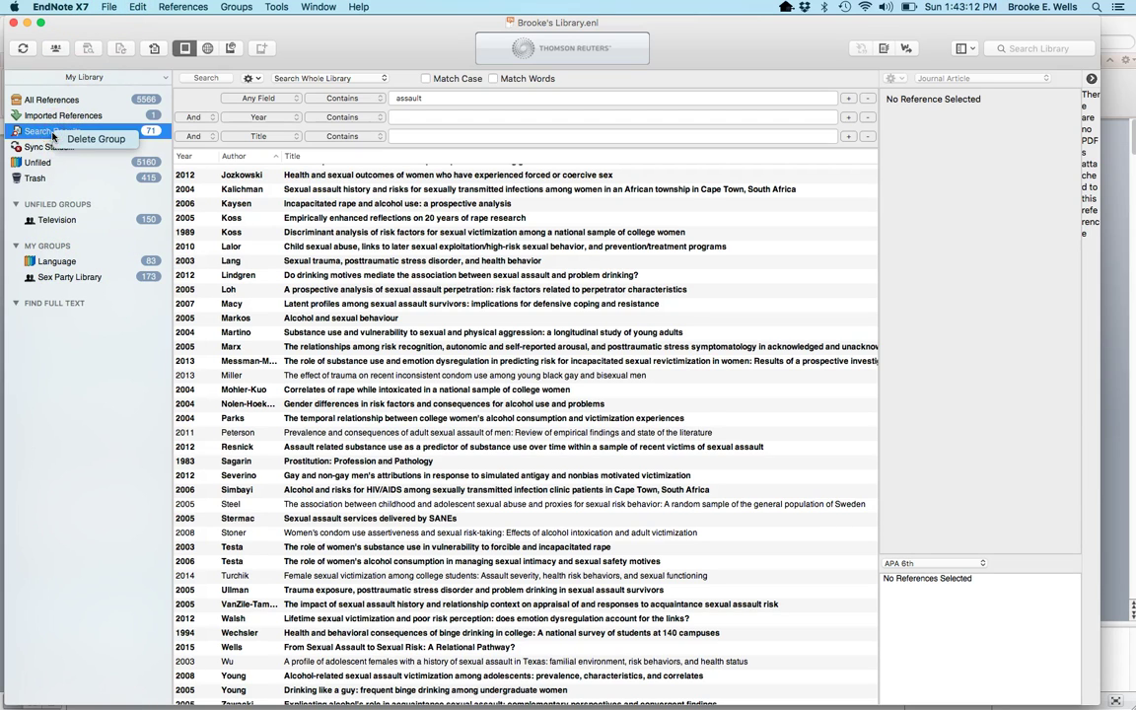
click(236, 6)
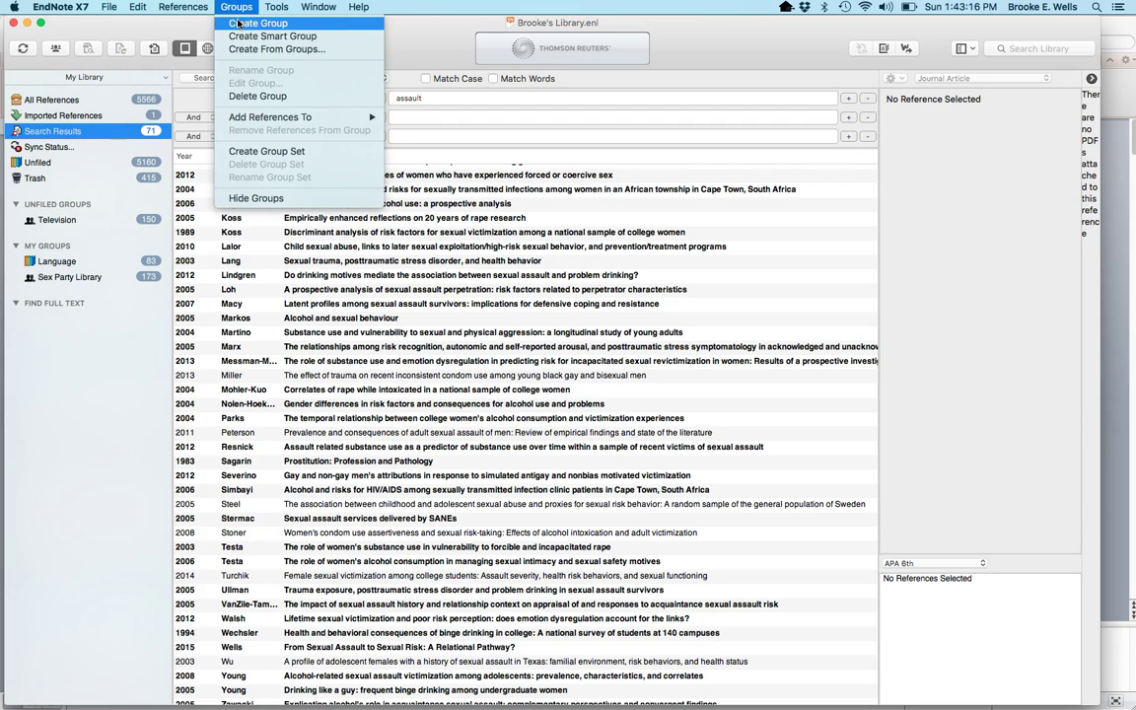
click(238, 23)
text(Assault)
key(Return)
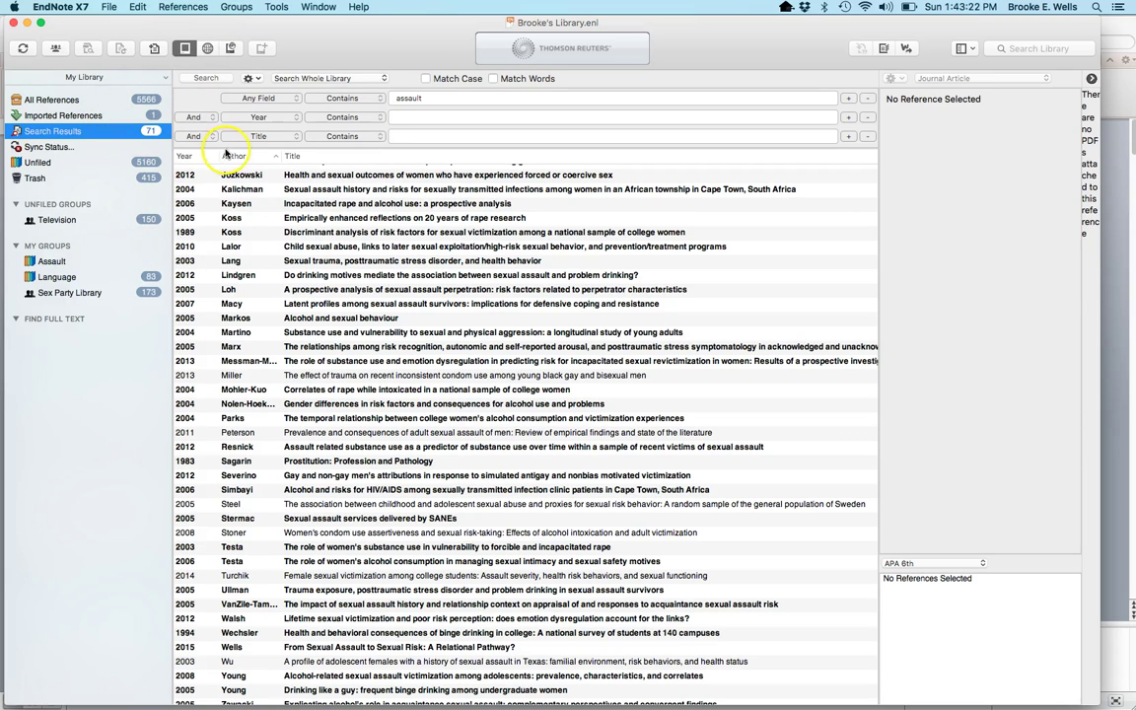
click(49, 262)
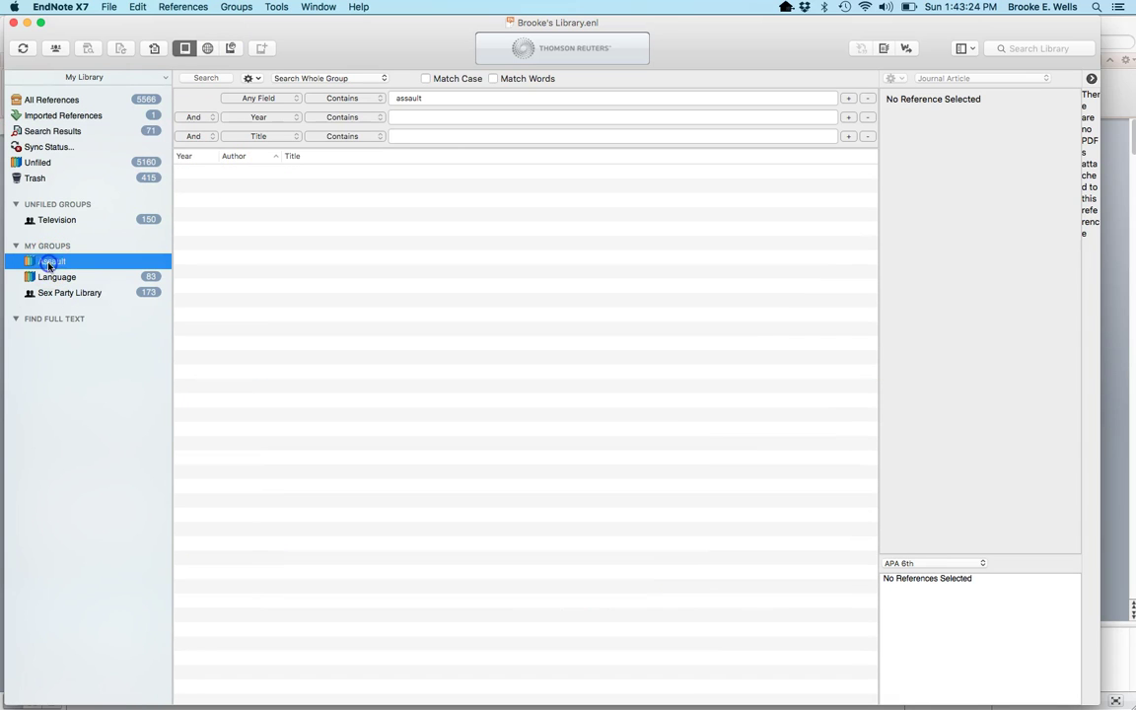
Create a smart group that collects references where any field contains "assault".
click(74, 132)
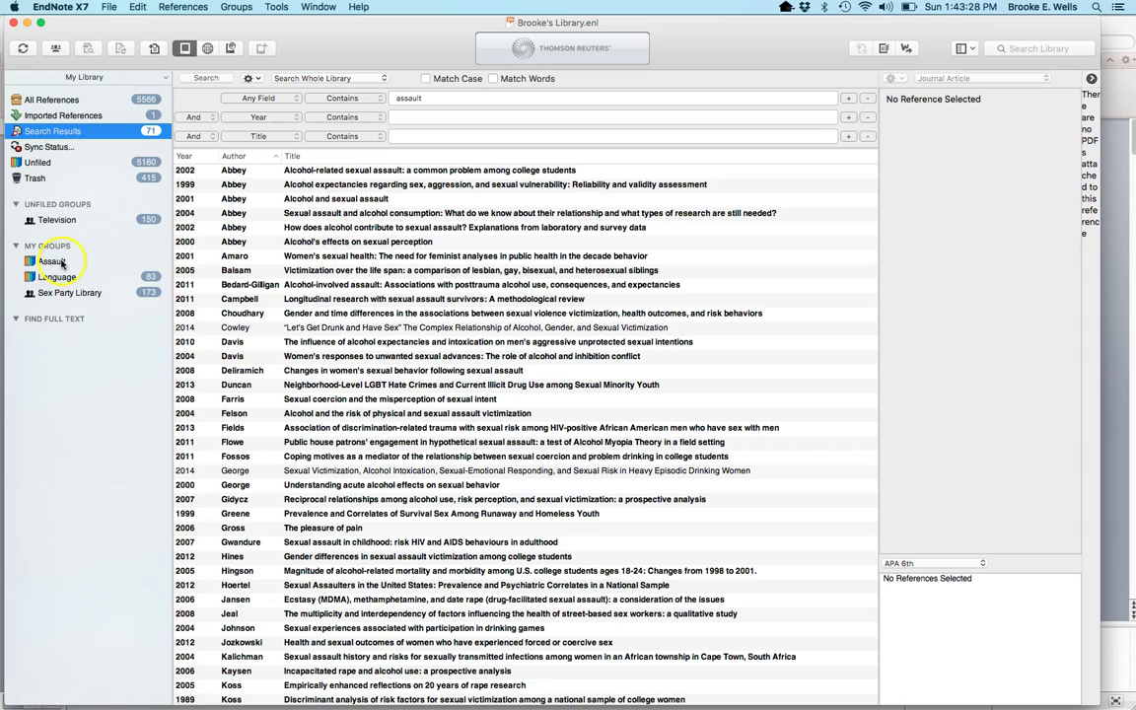
click(231, 7)
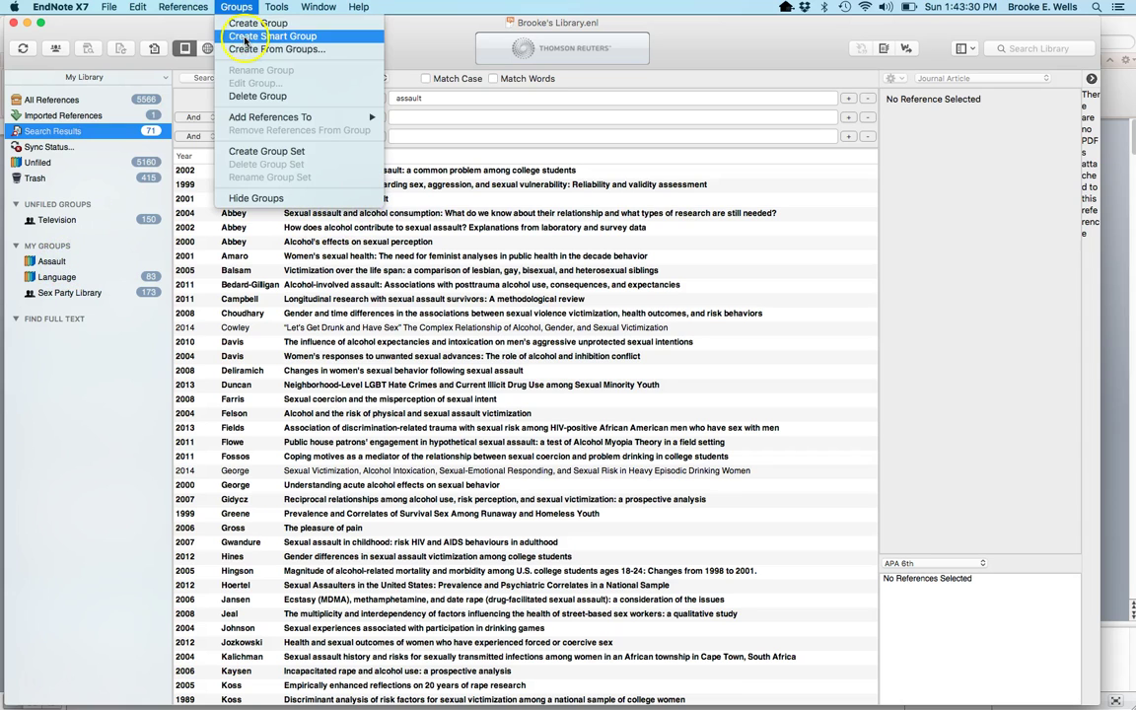
click(512, 152)
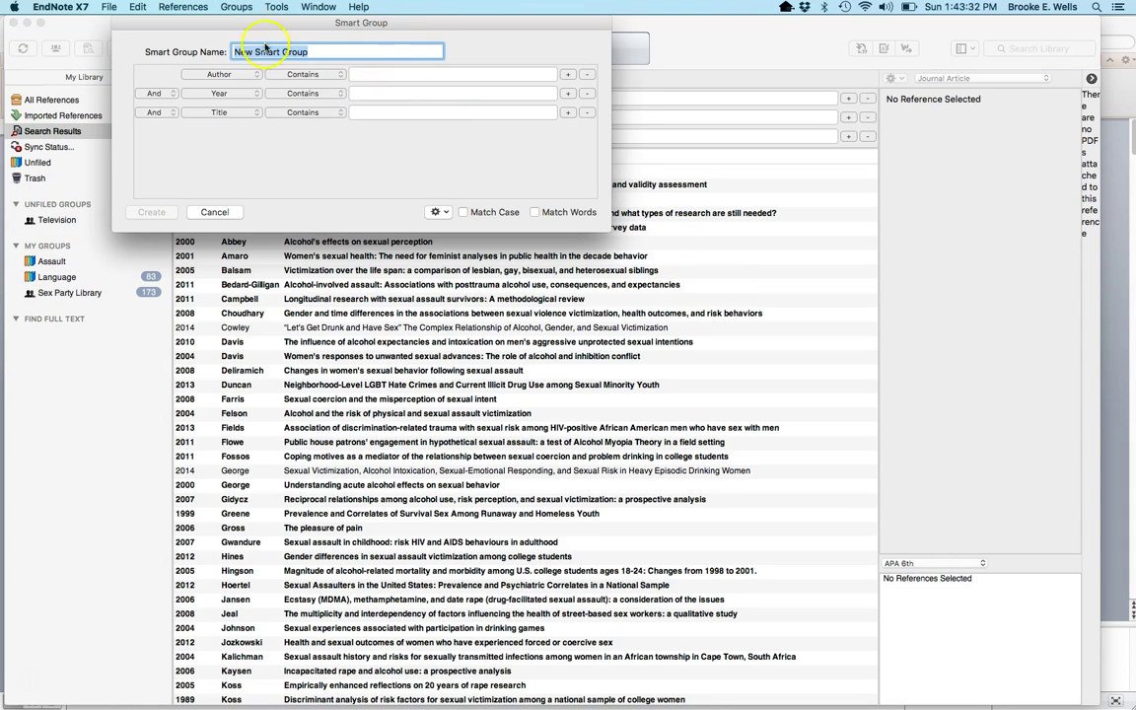
click(223, 74)
click(244, 28)
click(371, 74)
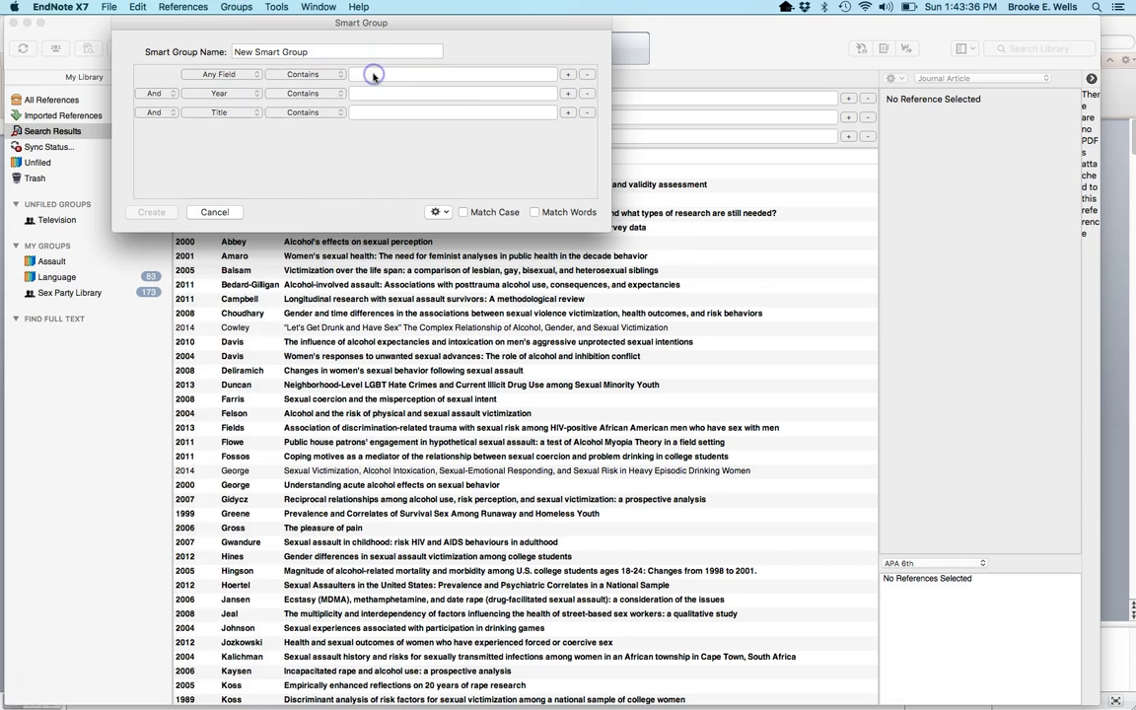
text(assault)
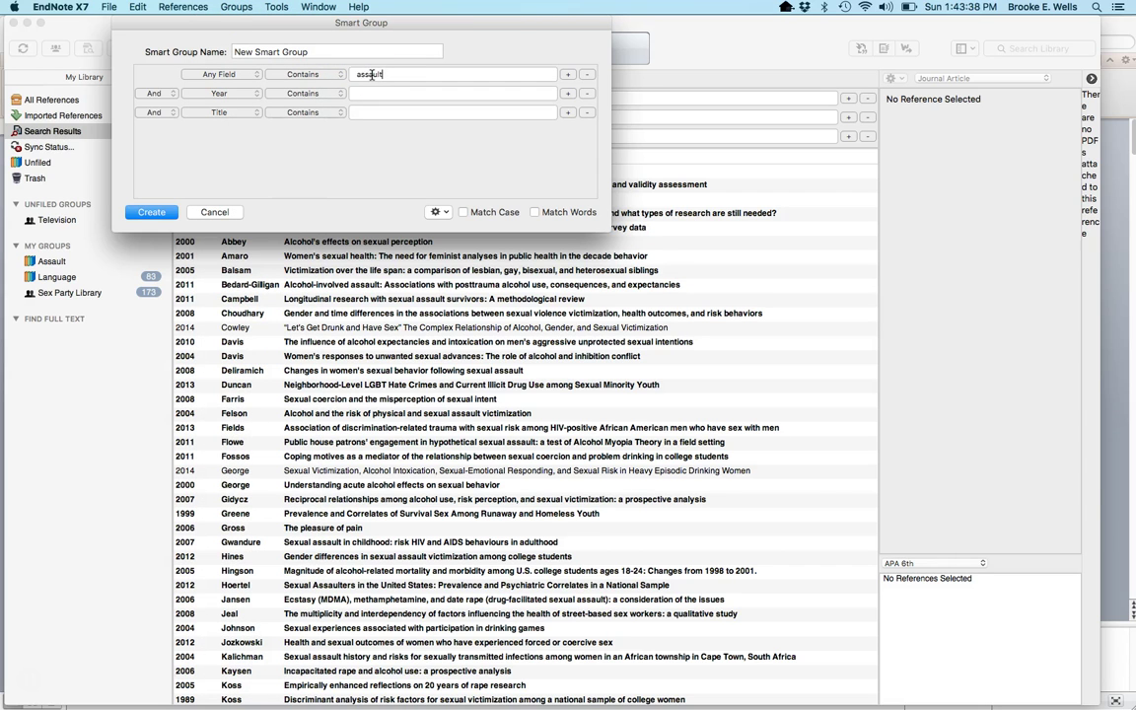
click(150, 212)
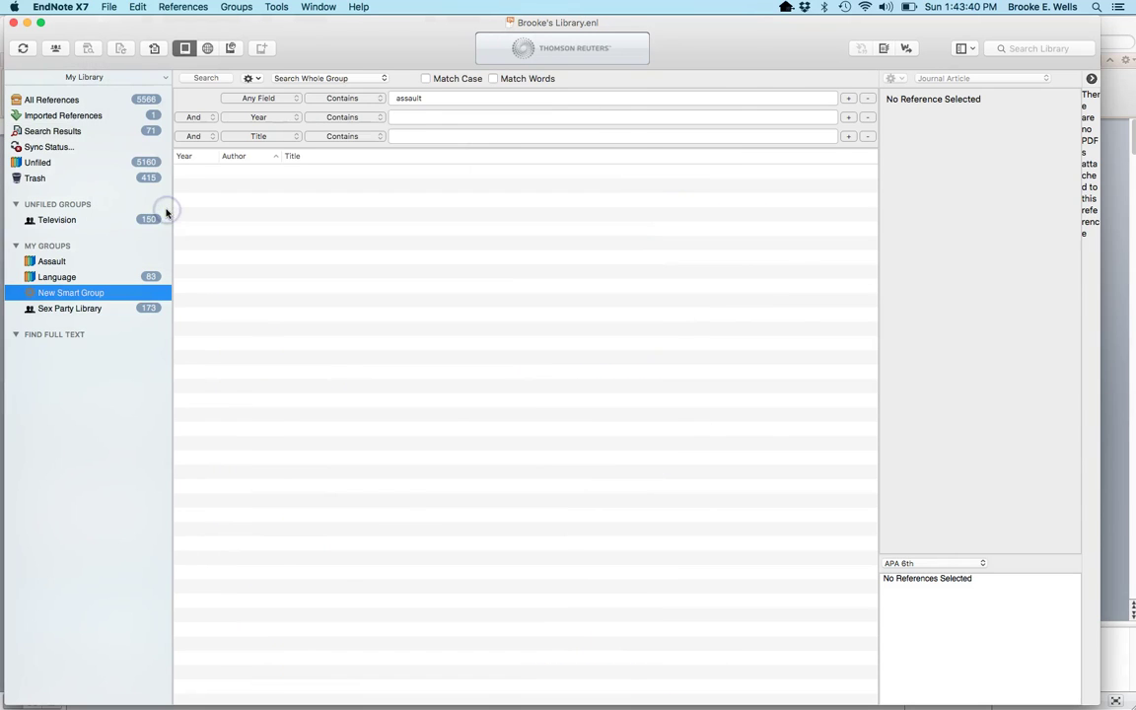
Open the new smart group and rename it "Assault Smart Group".
click(87, 293)
click(84, 311)
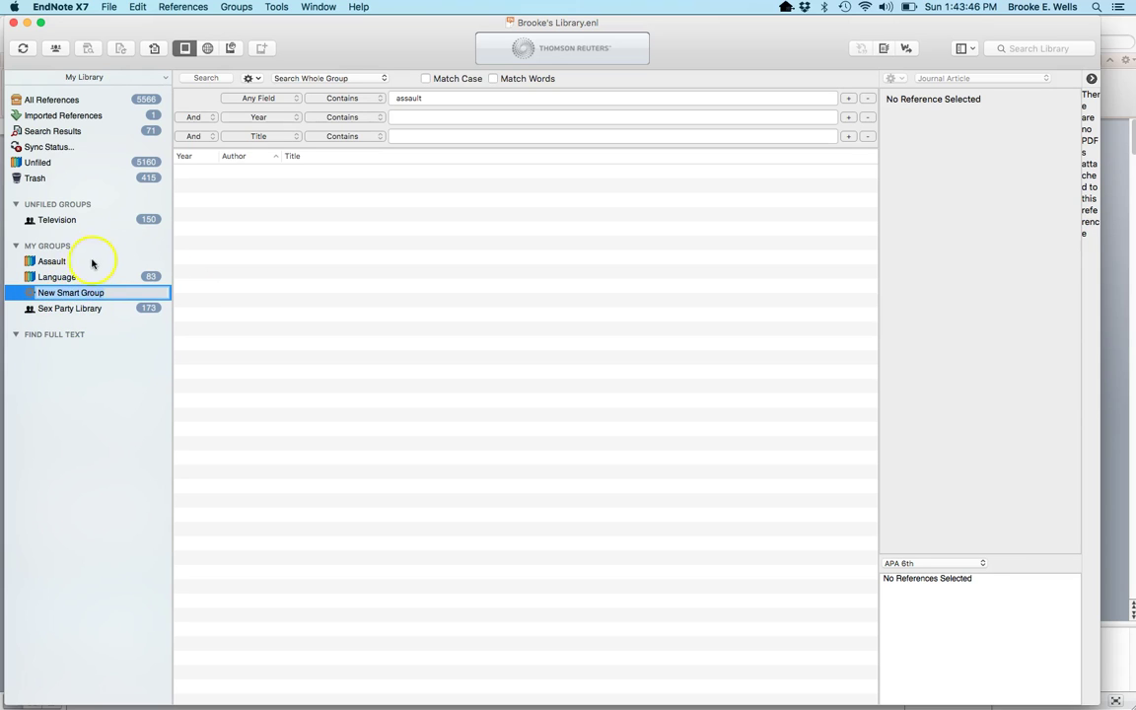
click(53, 309)
click(44, 292)
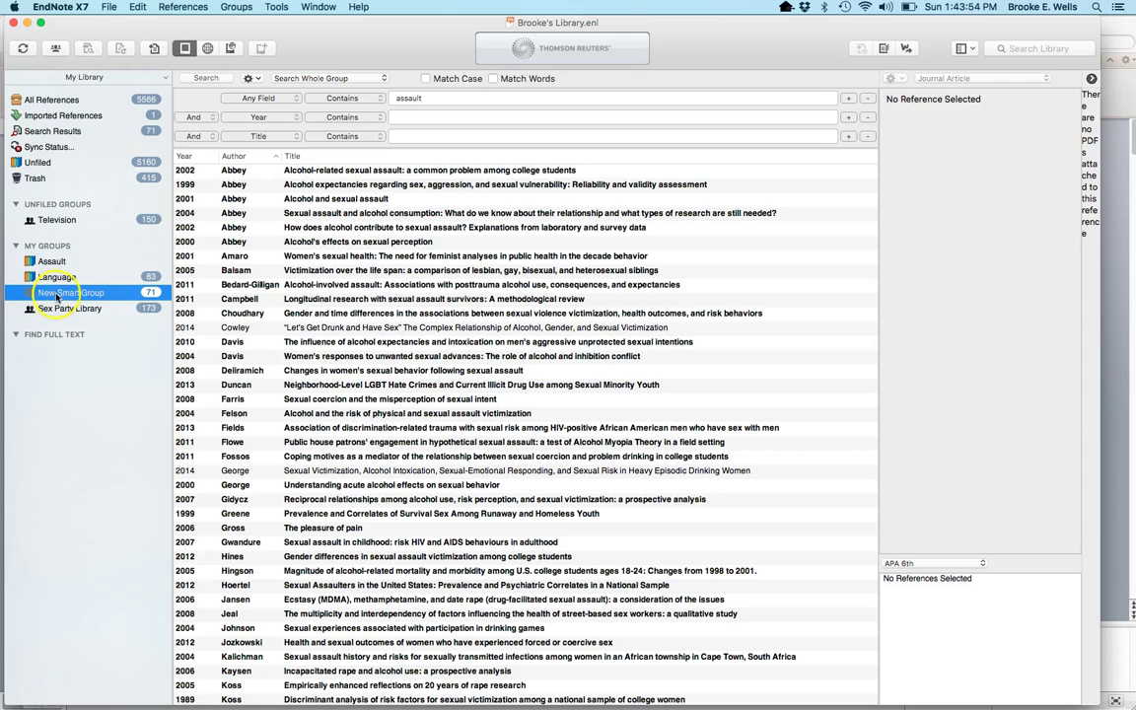
click(56, 296)
text(A)
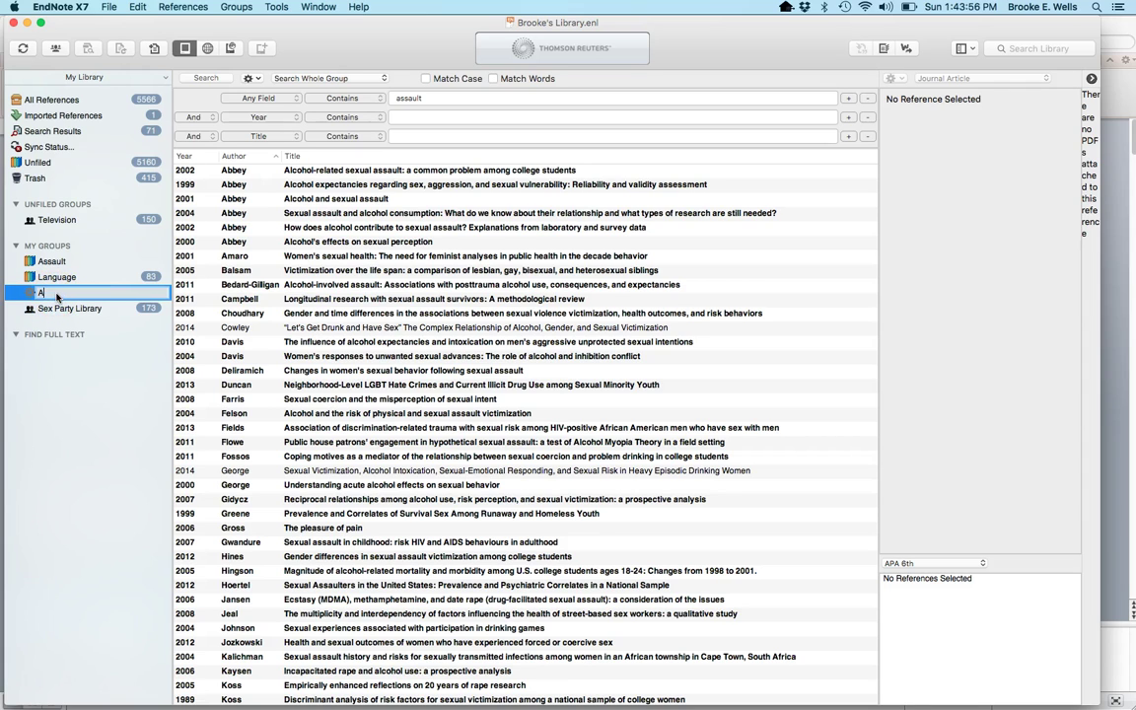
text(ssault Smart Group)
key(Return)
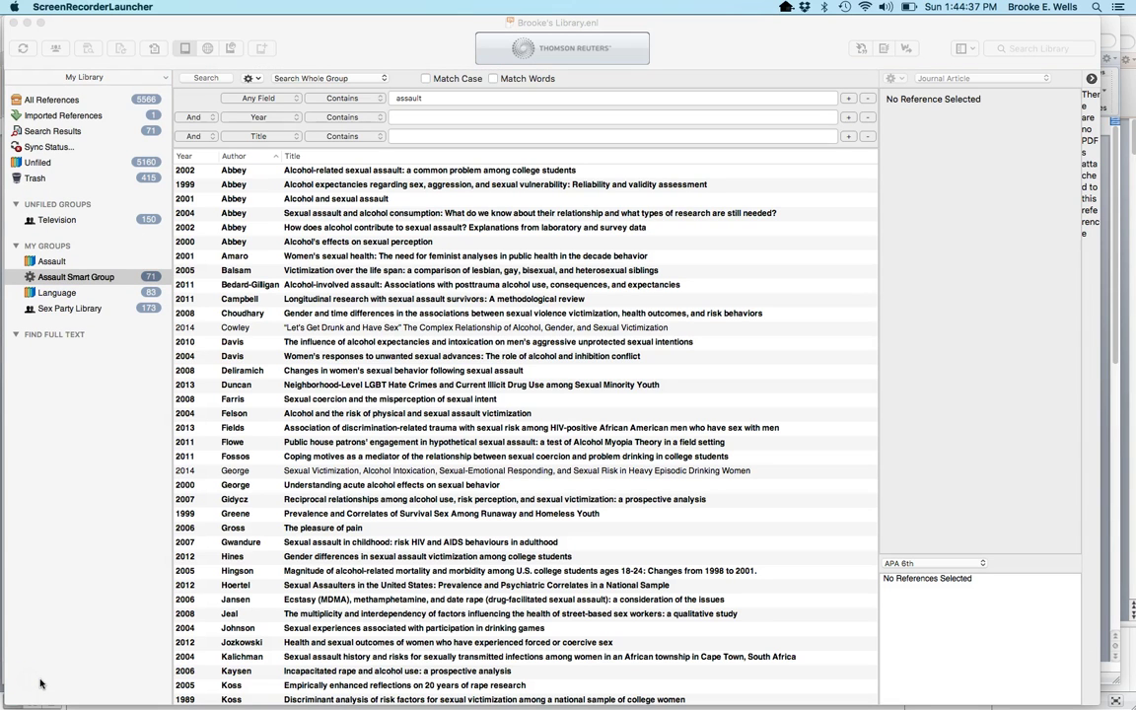
Switch to the blank Word document and write "Research indicates that sexual assault has a variety of negative consequences in people’s lives, including later revictimization".
key(ctrl+Up)
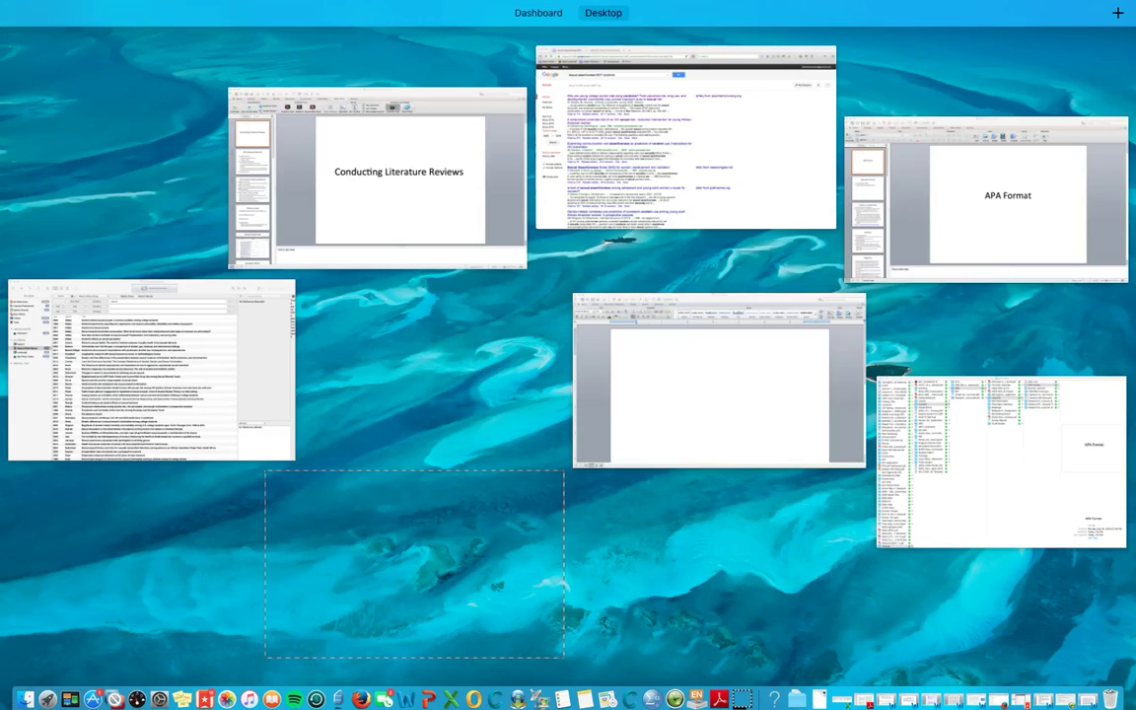
click(671, 355)
click(340, 261)
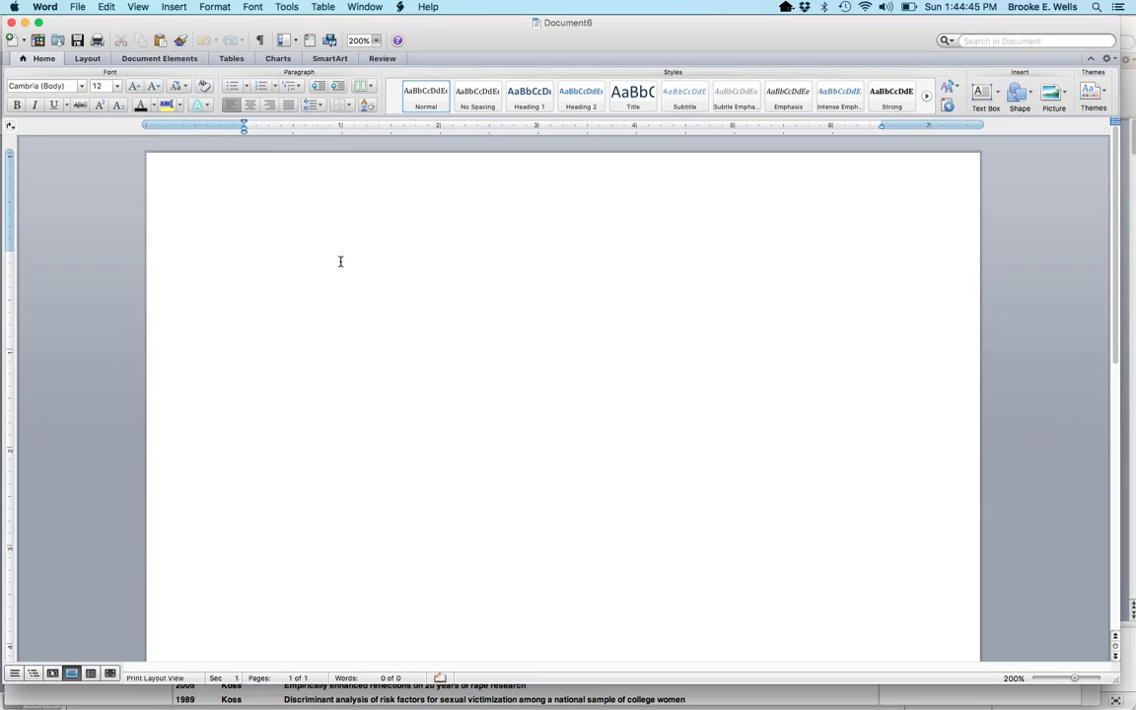
text(Research indicates that sexual assault has a variety of negative consequence)
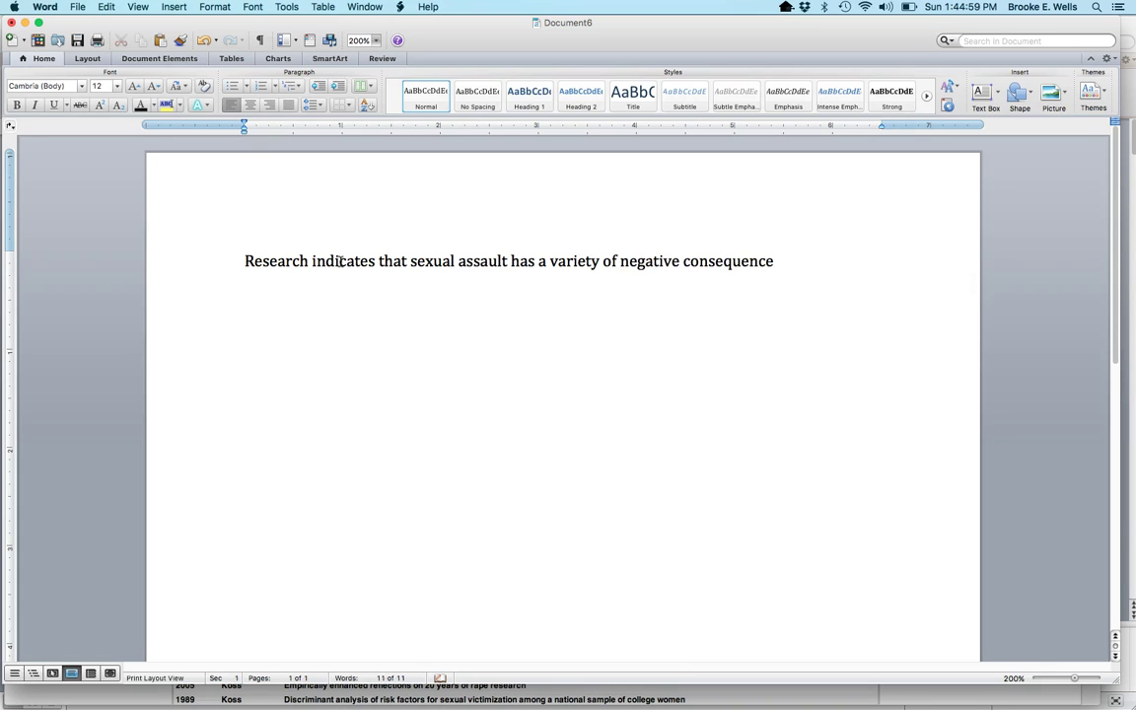
text(s in people’s)
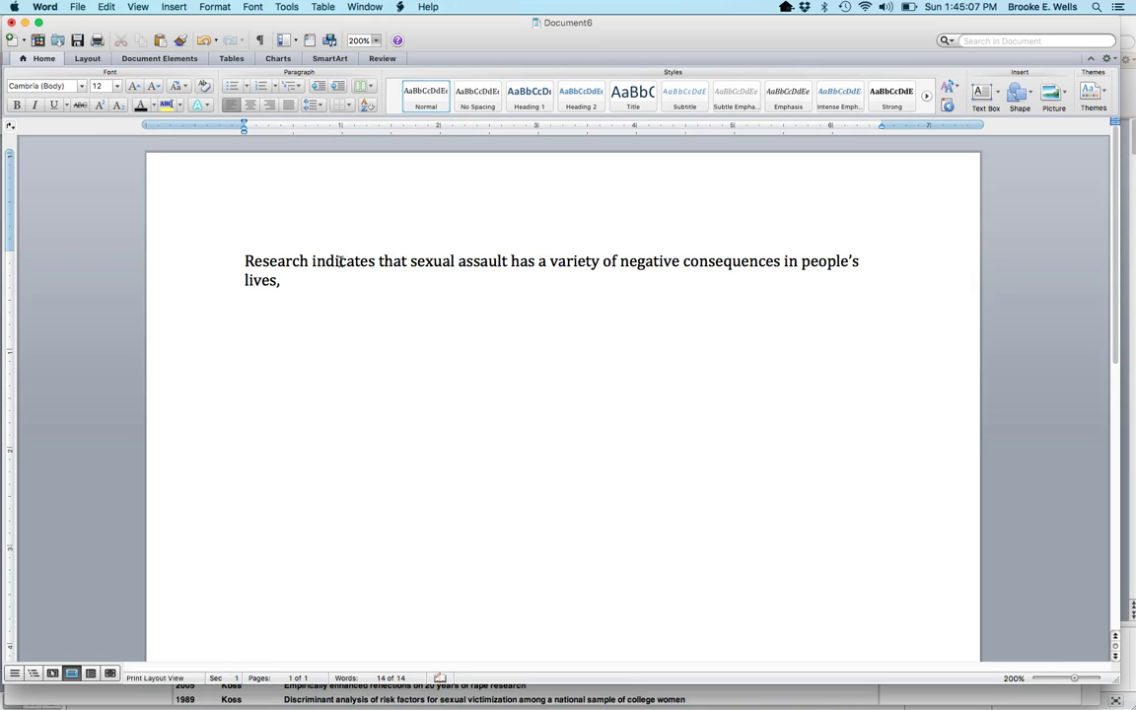
text(, including)
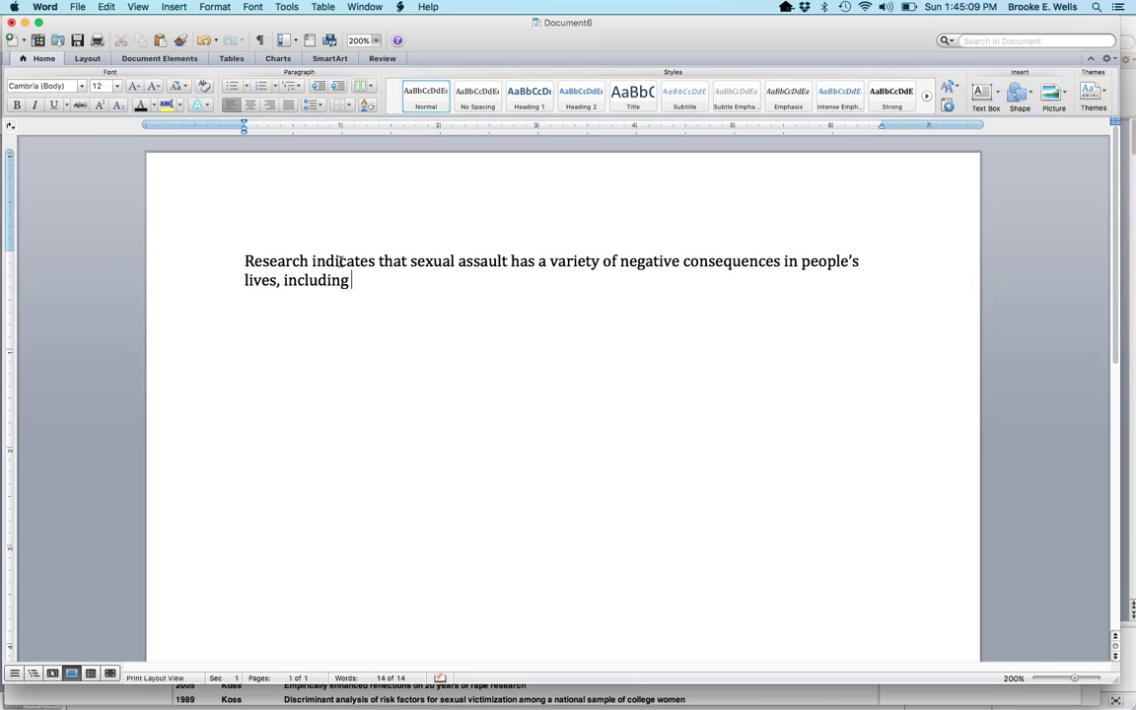
text( later revictimization)
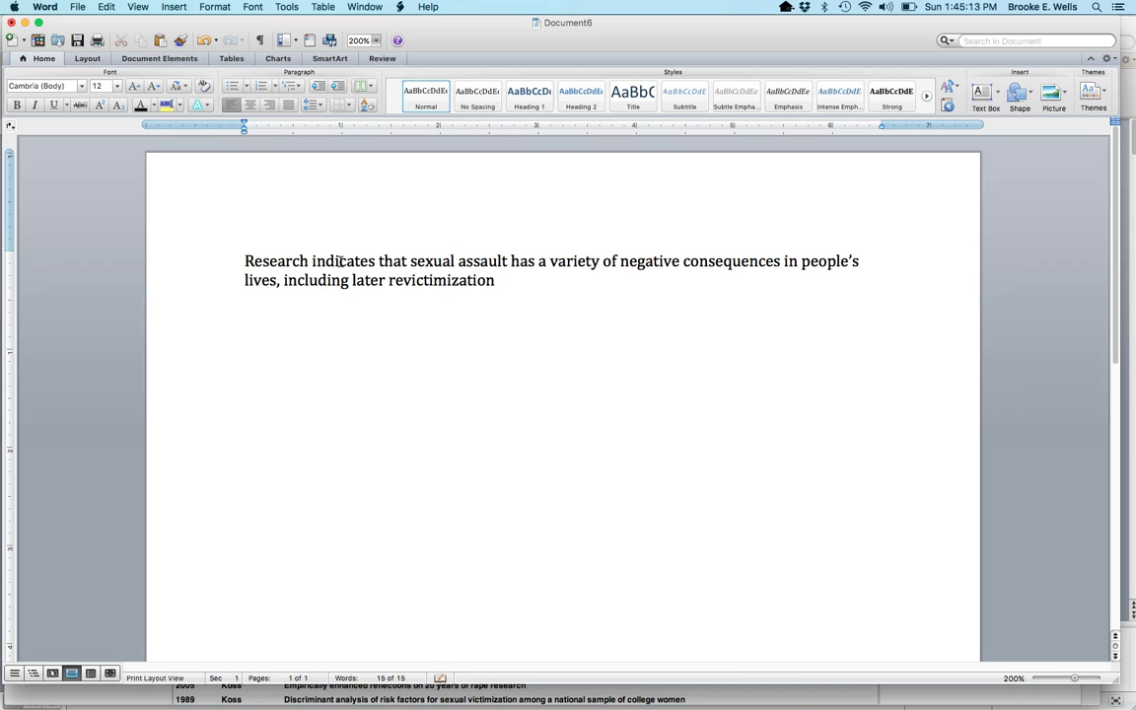
Switch to EndNote and search for references where any field contains "assault" and any field contains "revictimization".
key(ctrl+Up)
click(225, 488)
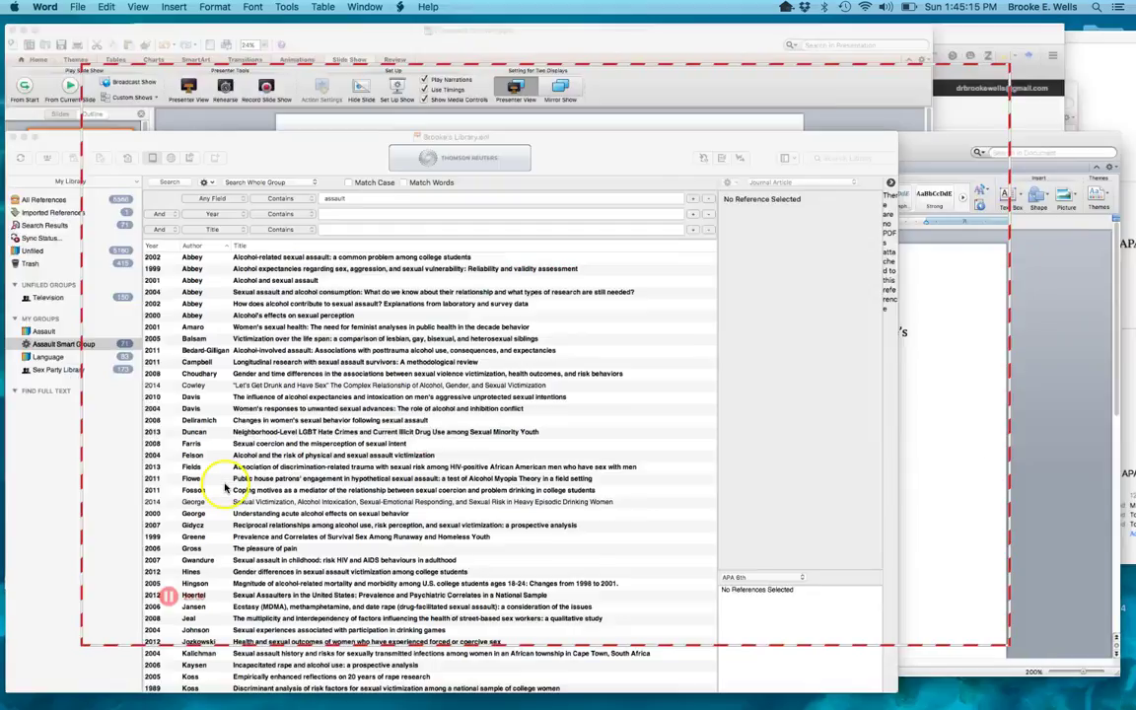
click(384, 300)
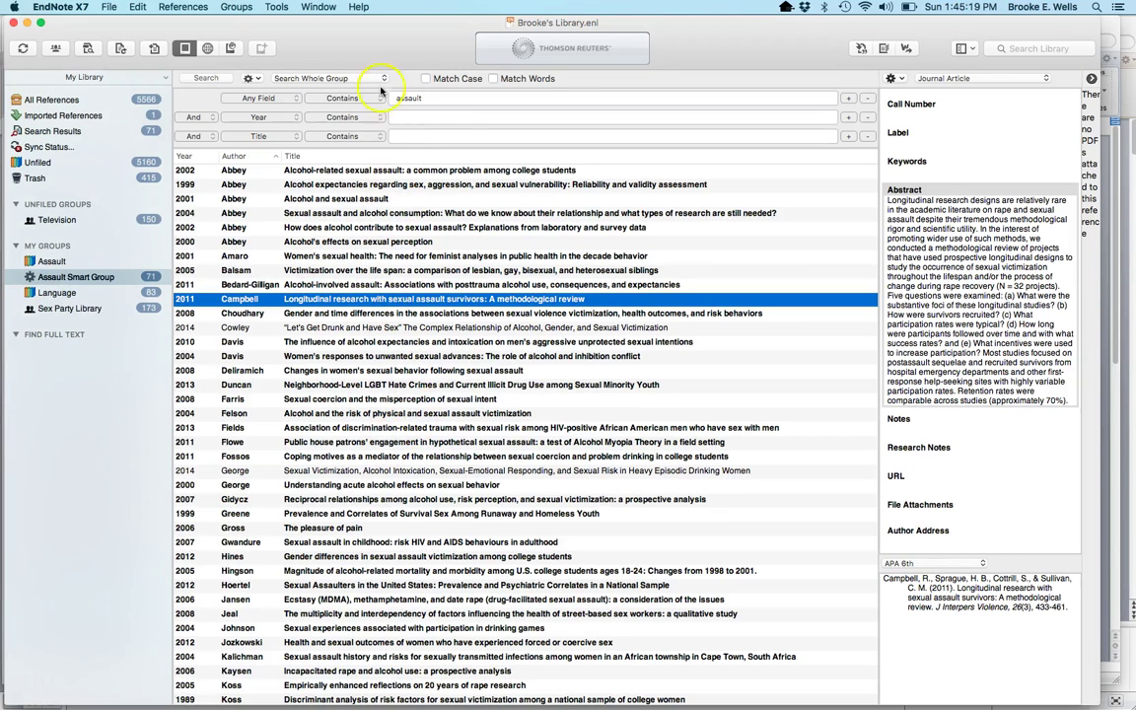
click(396, 116)
click(287, 117)
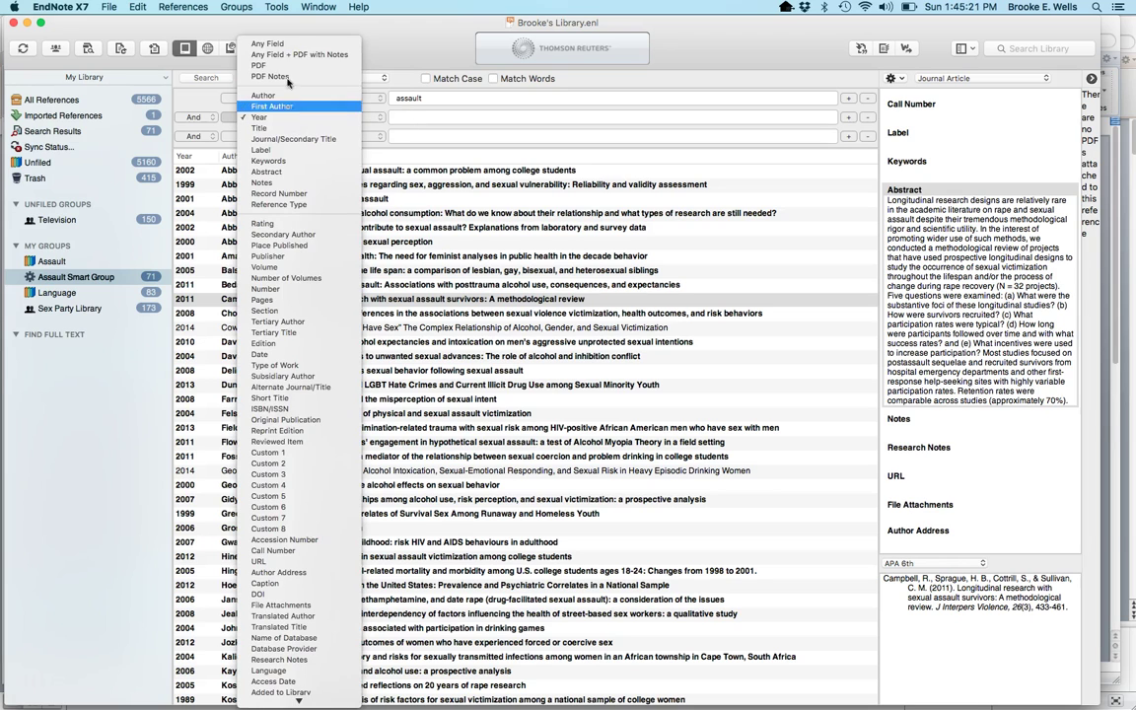
click(259, 40)
text(re)
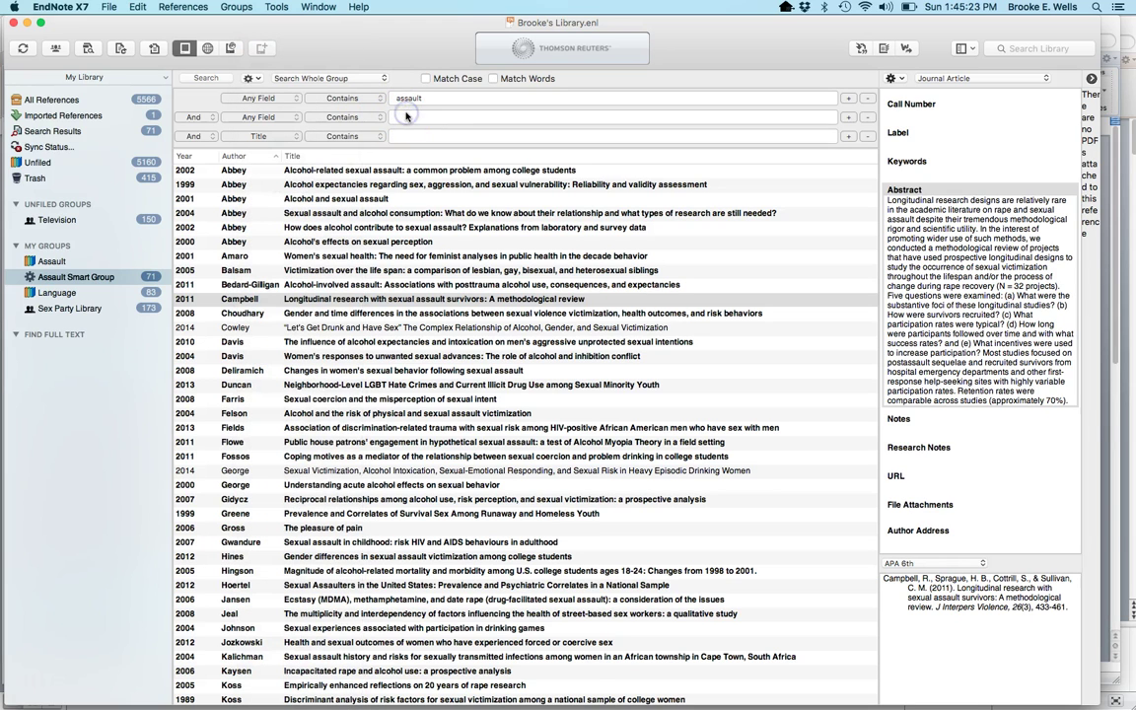
text(victimization)
key(Return)
Select all the found references, insert them as citations after "revictimization" in the Word document, and end the sentence with a period.
click(360, 170)
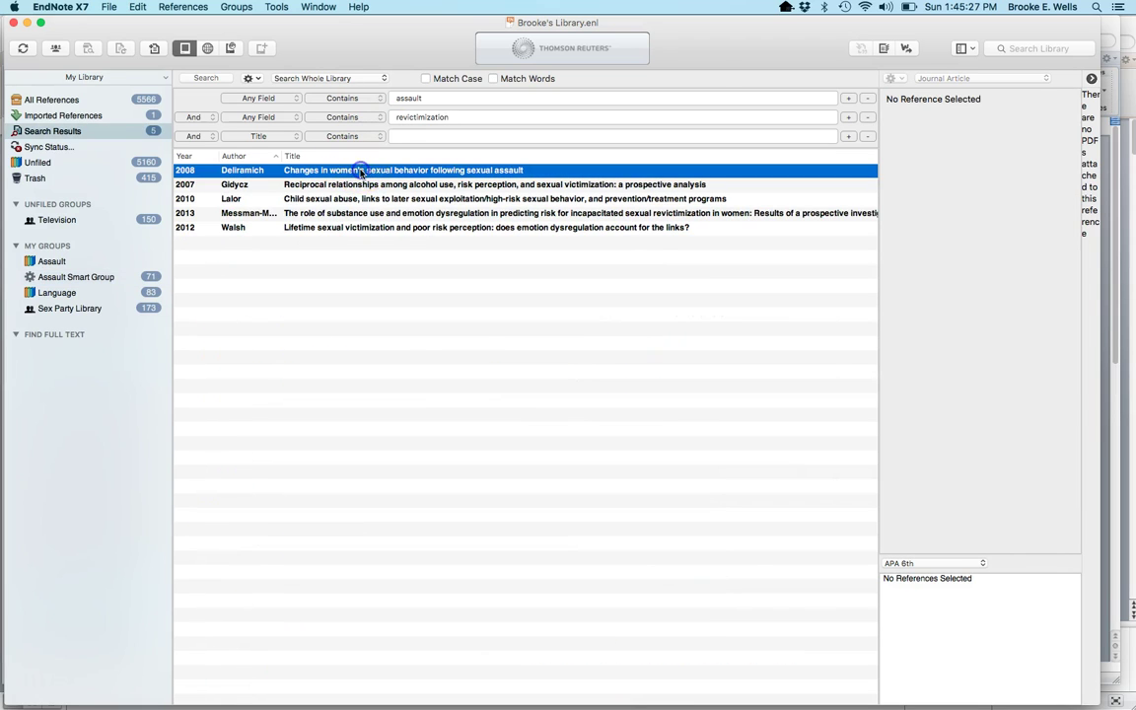
shift+click(335, 227)
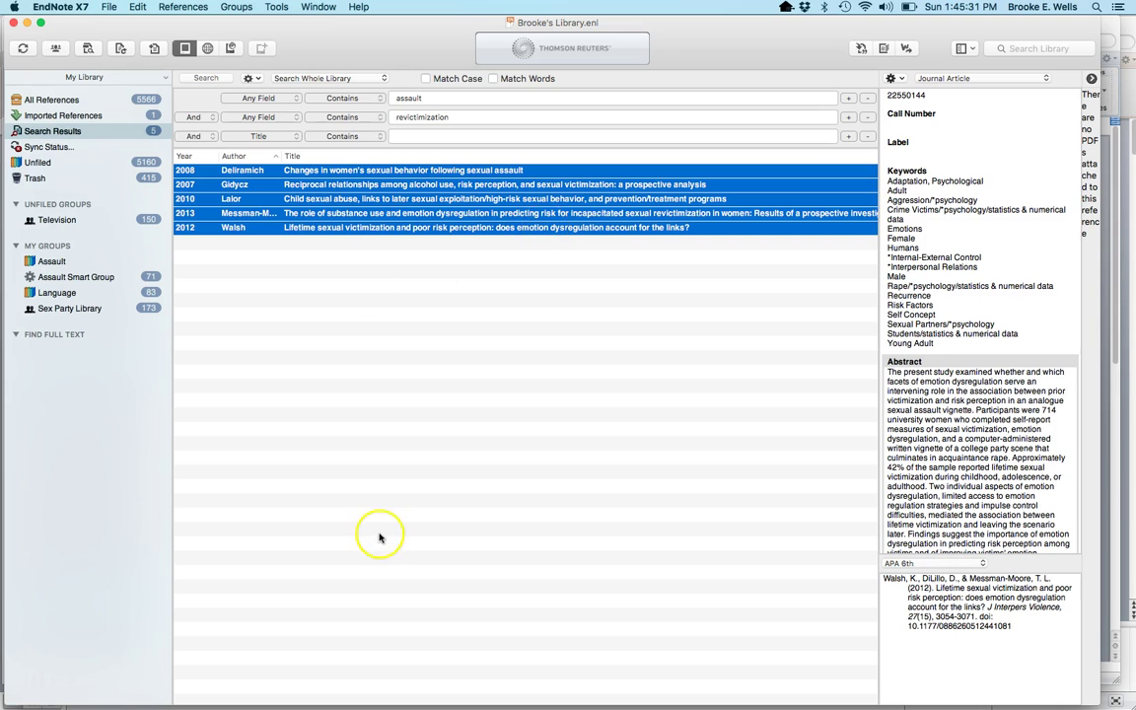
key(ctrl+Up)
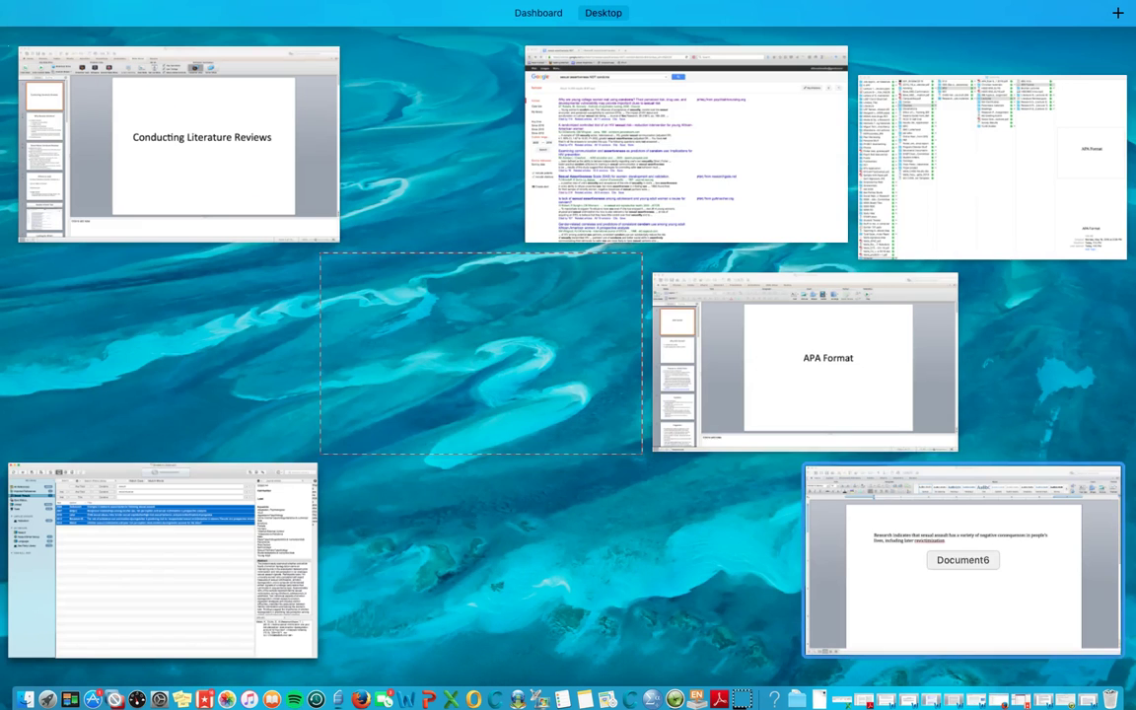
click(887, 541)
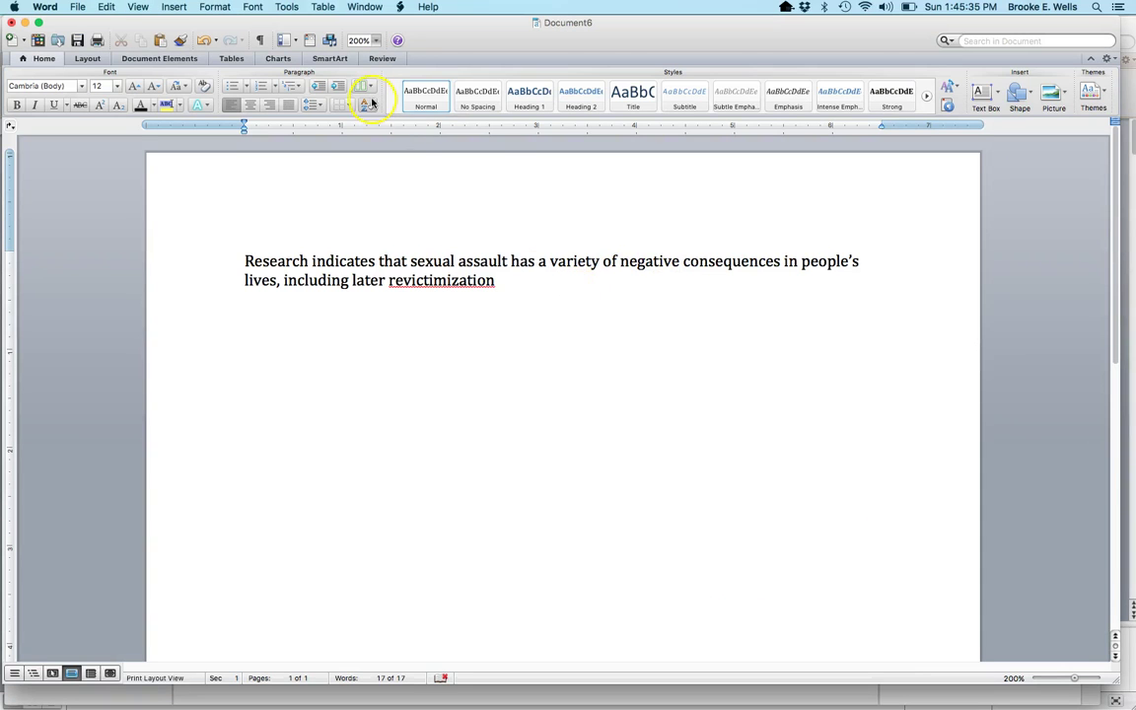
click(287, 7)
mouse_move(300, 22)
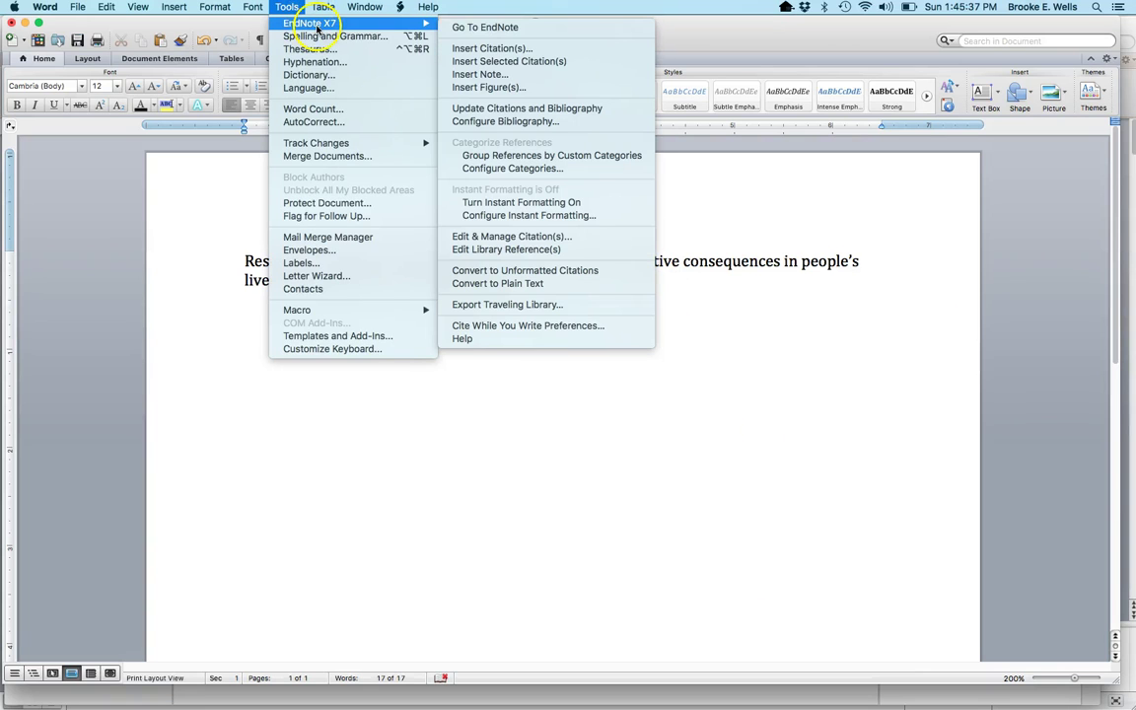
click(490, 63)
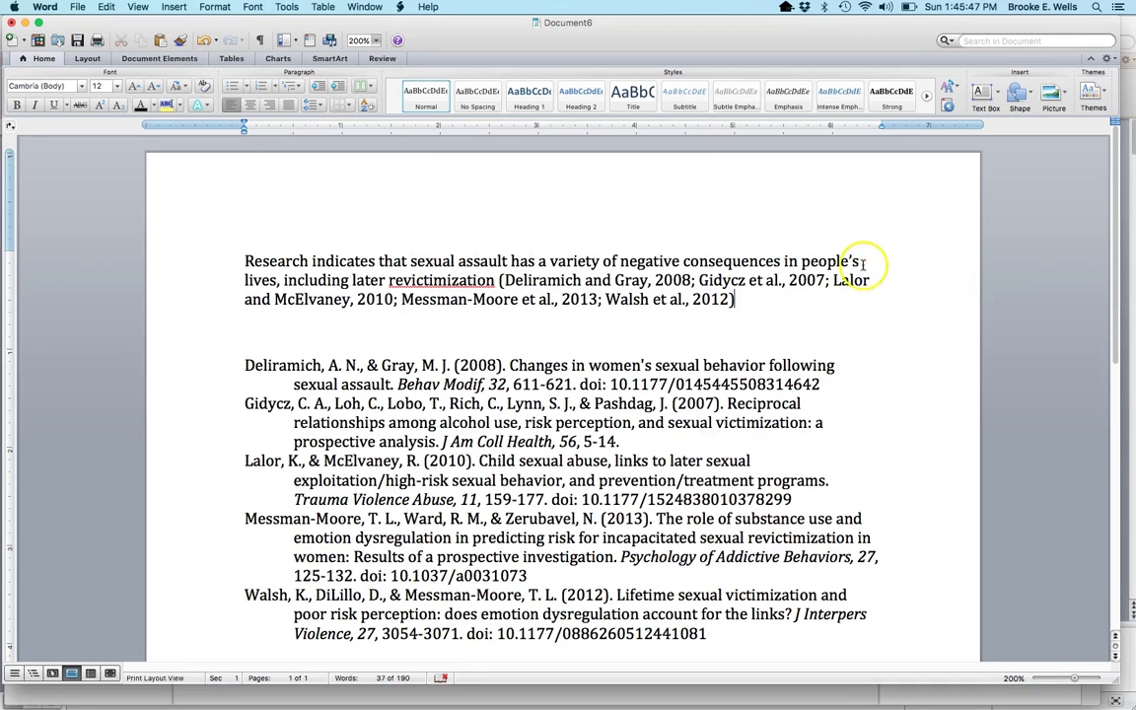
click(763, 298)
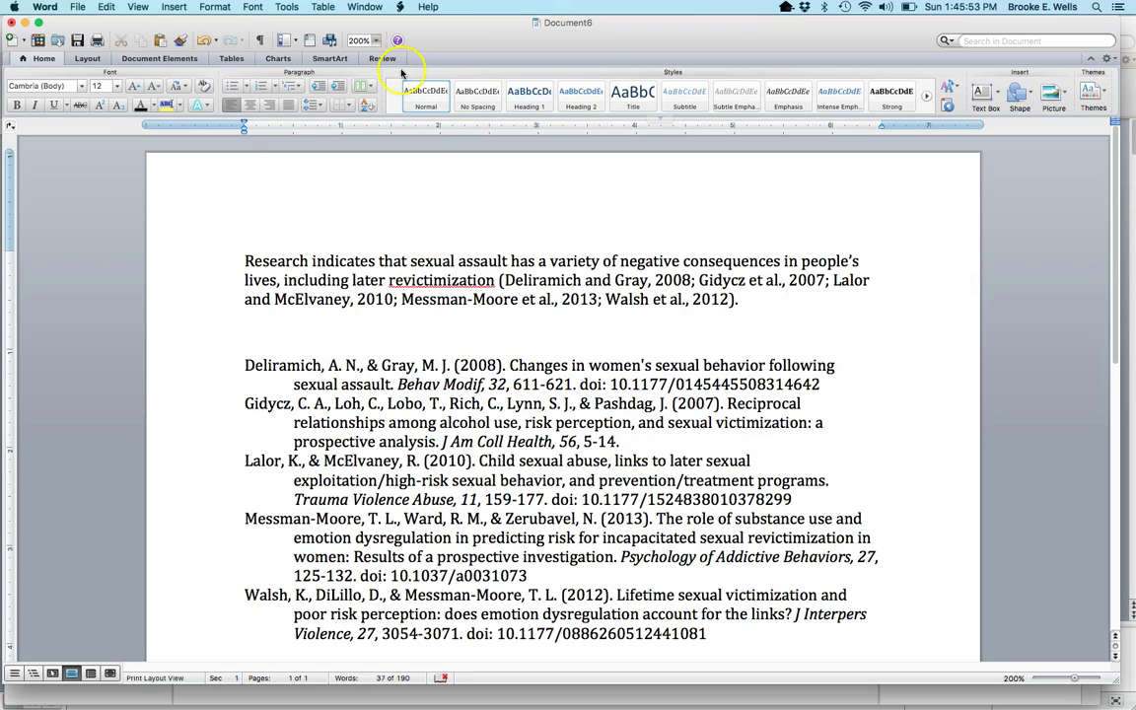
Configure the document's EndNote bibliography to use the APA 6th output style.
click(287, 7)
mouse_move(302, 25)
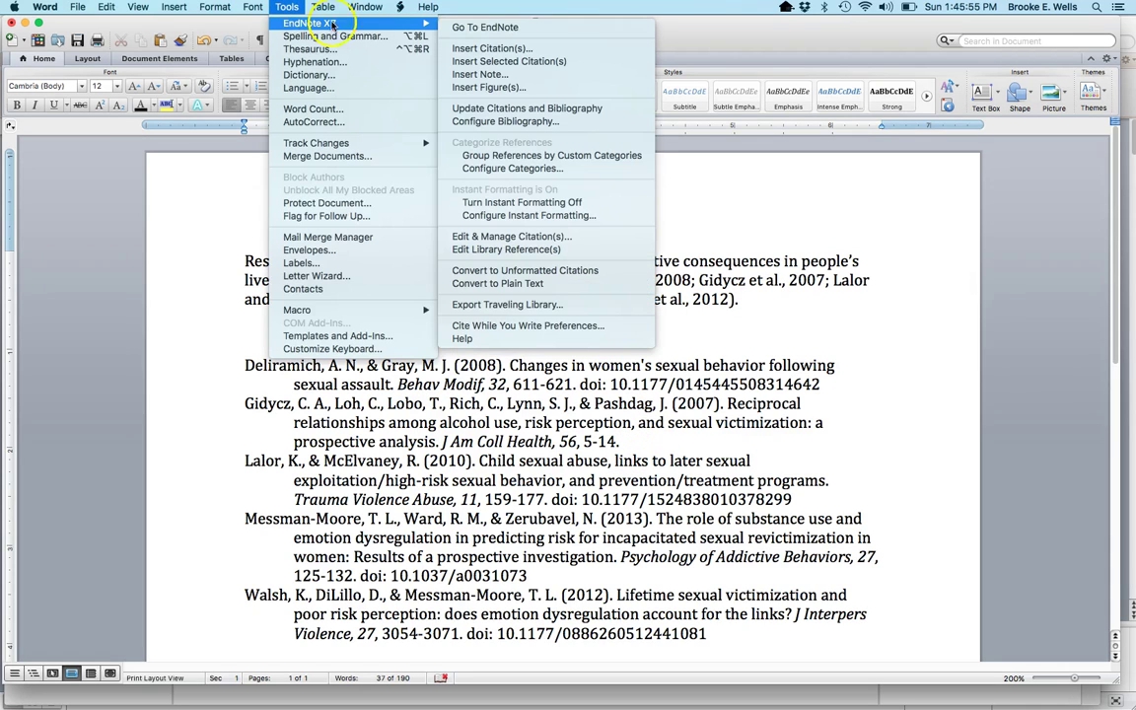
click(516, 128)
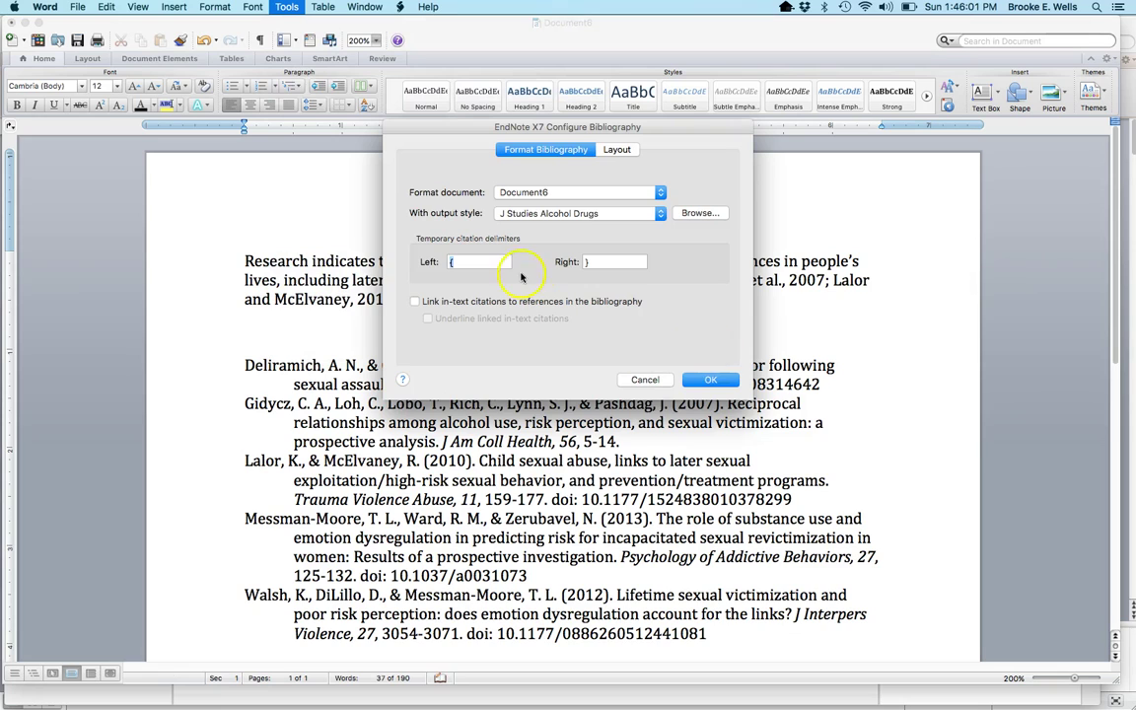
click(578, 215)
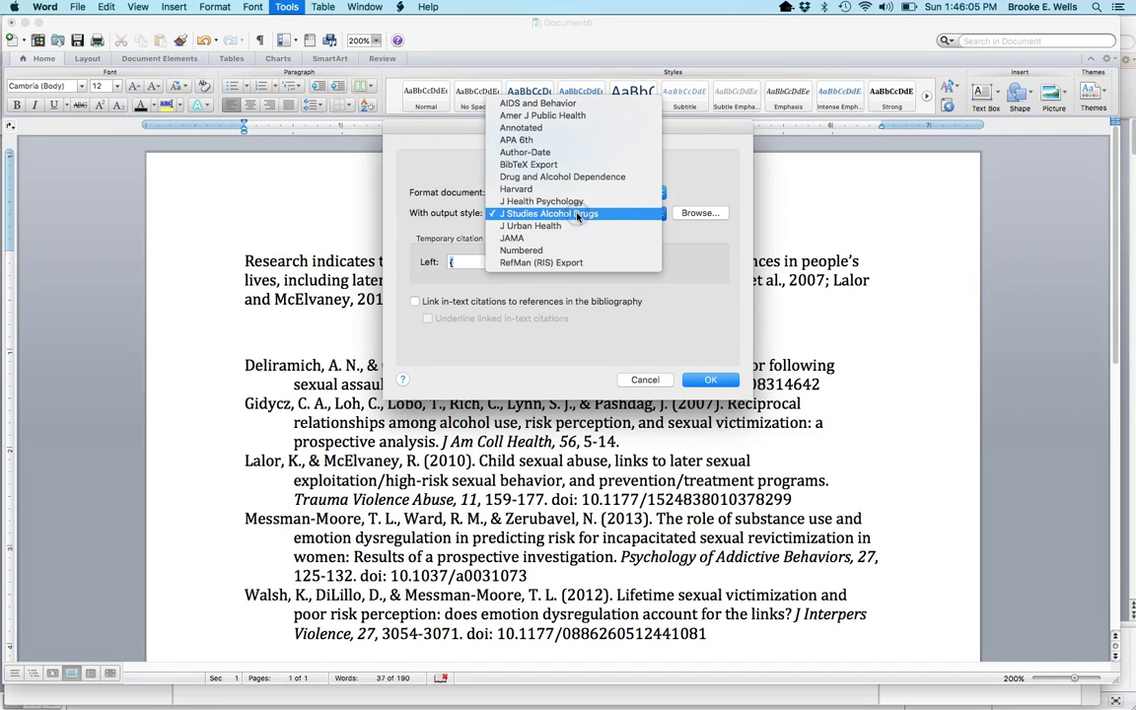
click(547, 143)
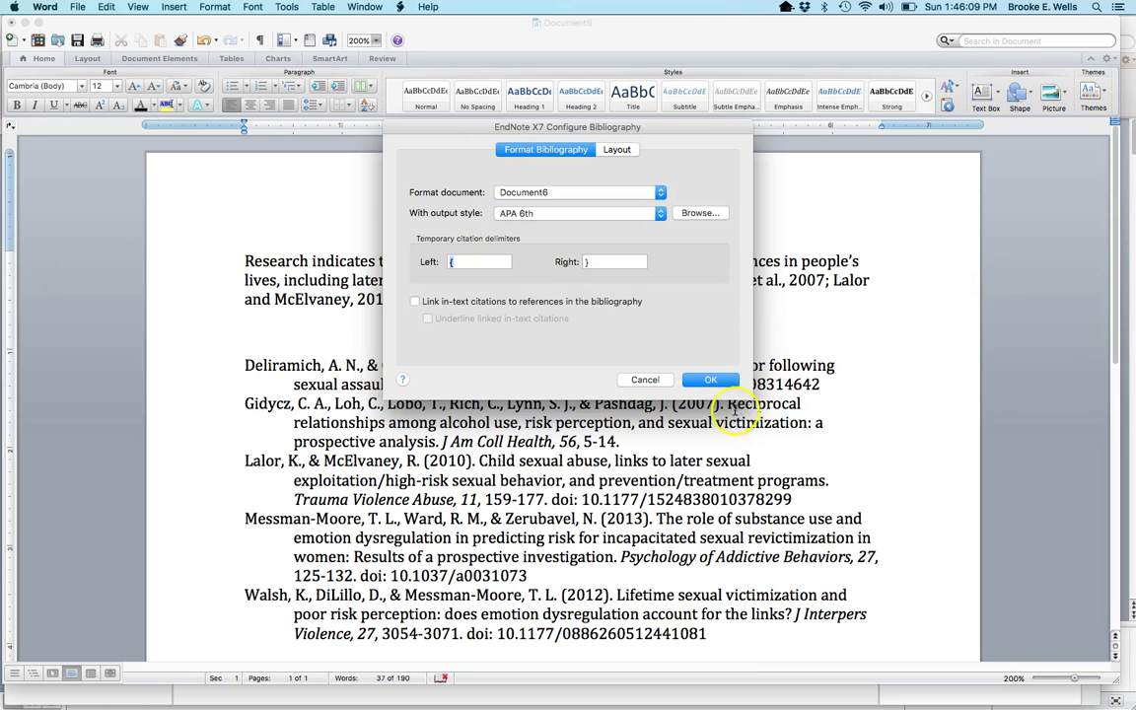
click(720, 382)
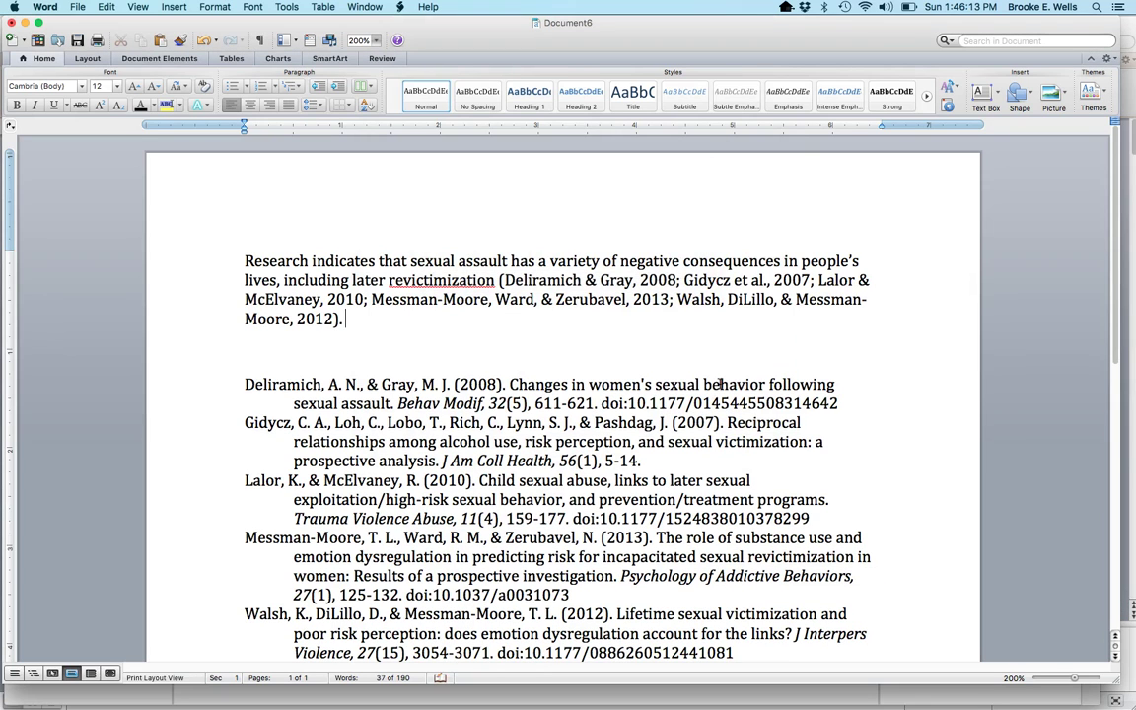
Review the reformatted in-text citation and reference list, and highlight the abbreviated journal name "Behav Modif" in the first entry.
scroll(877, 398, down, 1)
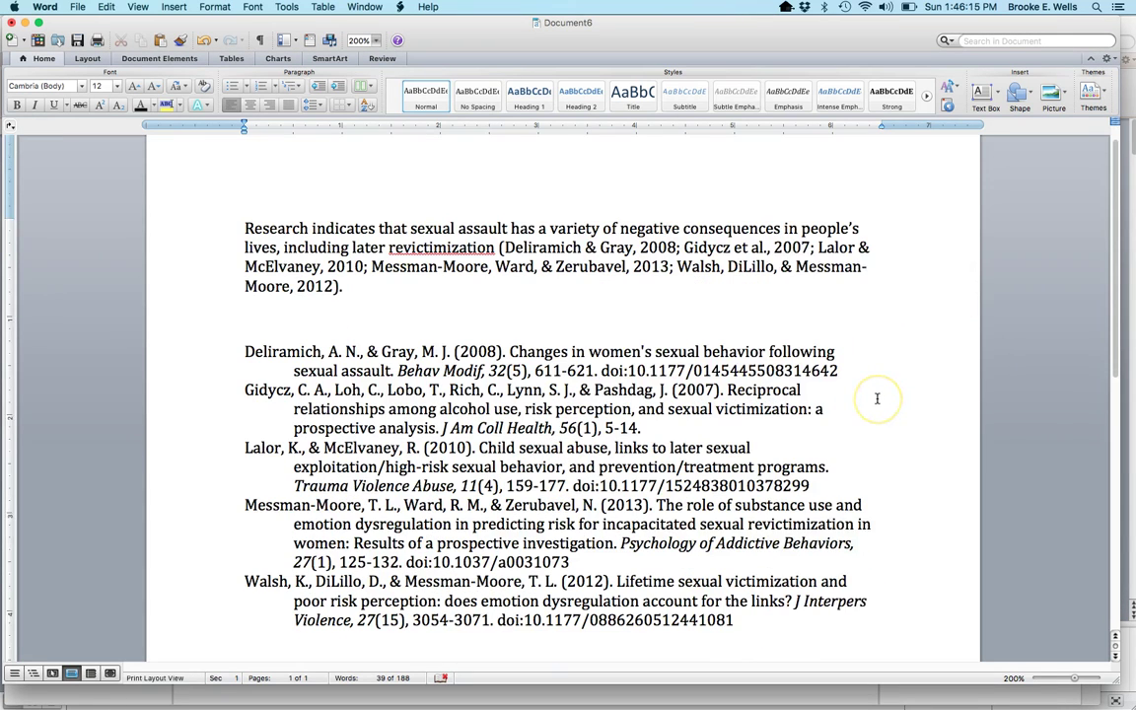
scroll(877, 398, down, 1)
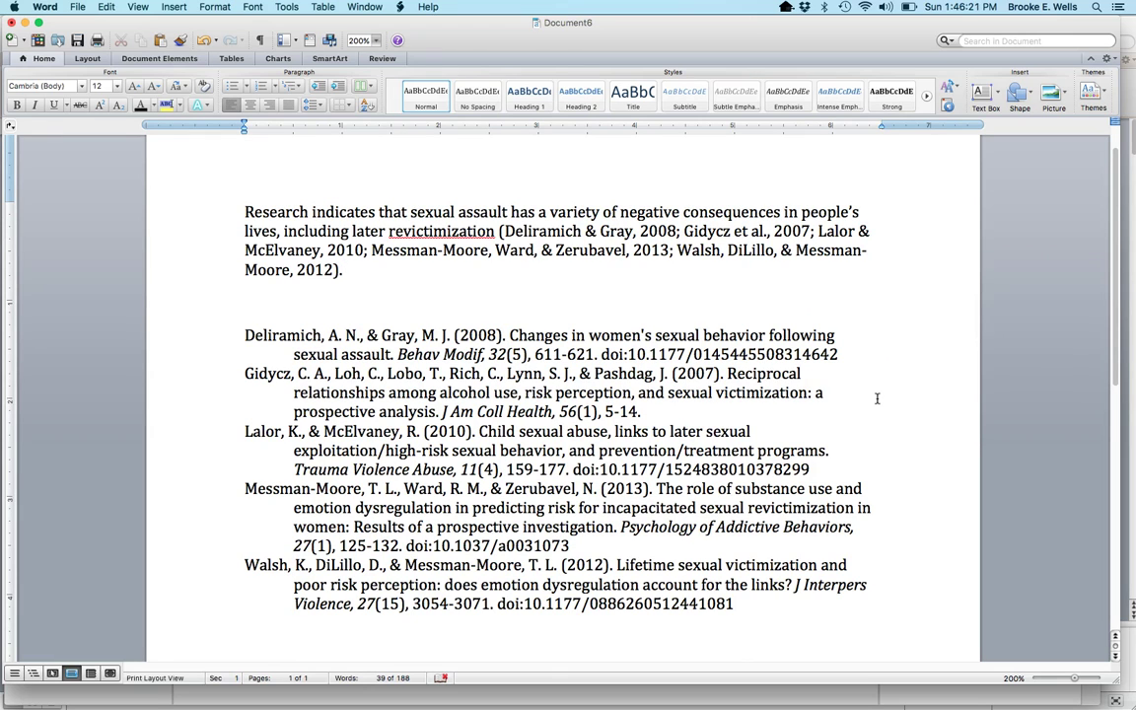
click(539, 233)
key(alt+Right)
key(alt+Right)
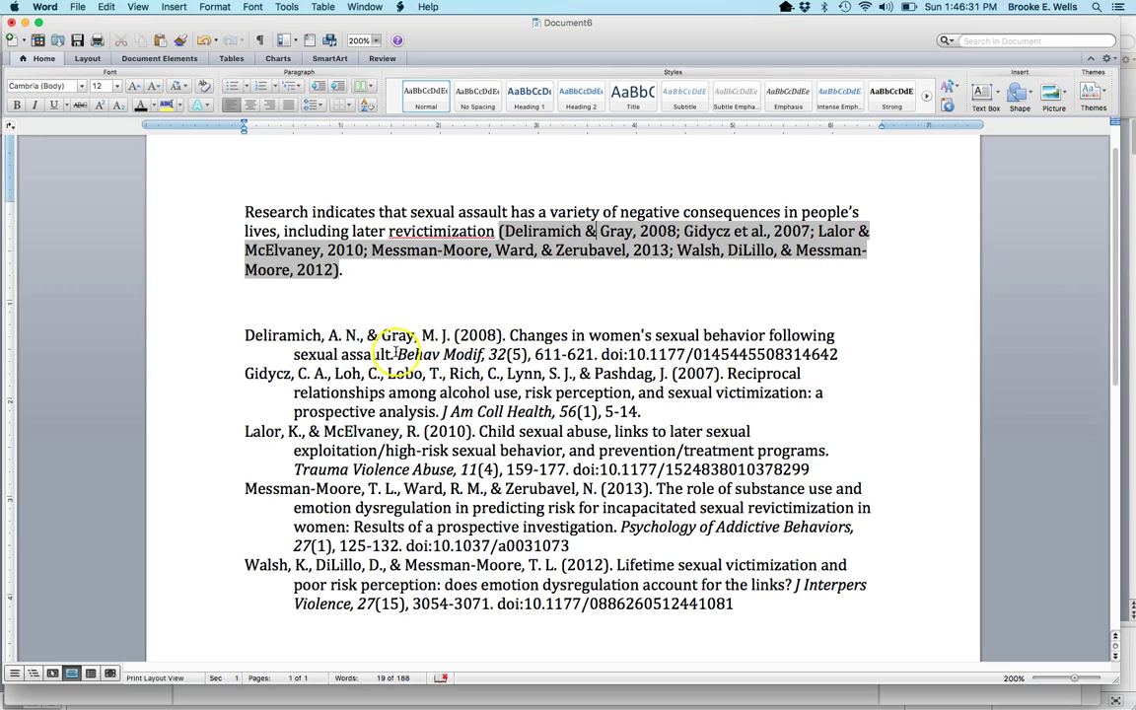
drag(397, 354, 483, 358)
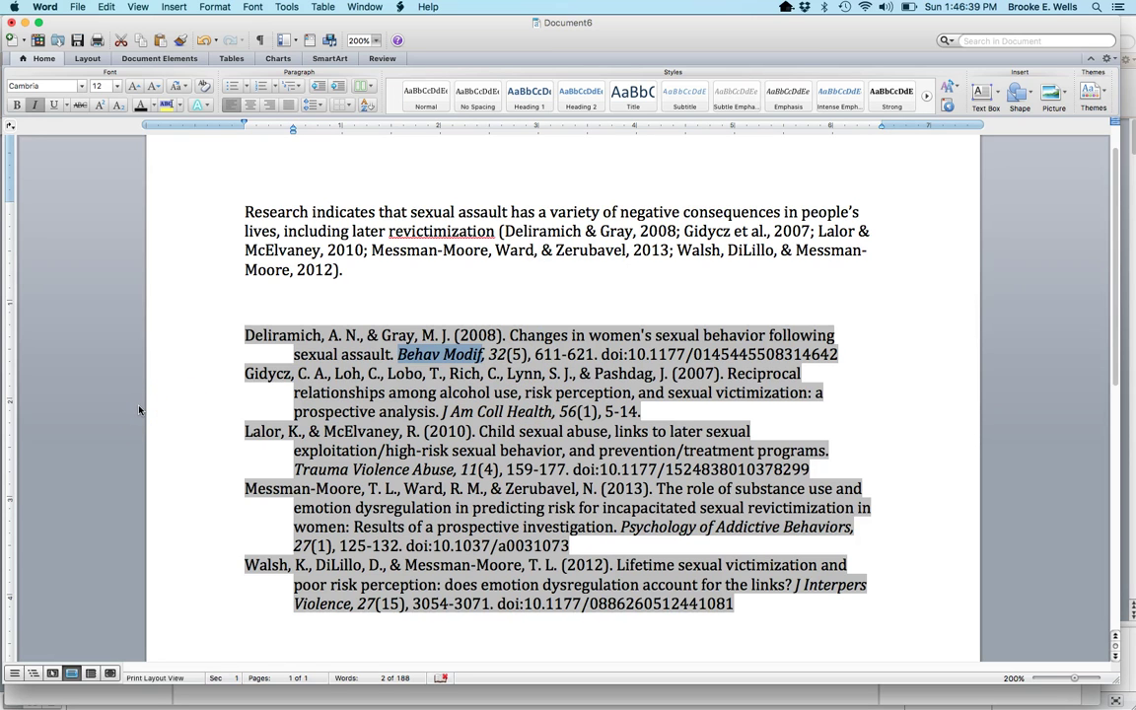
Switch back to EndNote and open the 2008 reference "Changes in women's sexual behavior following sexual assault".
key(ctrl+Up)
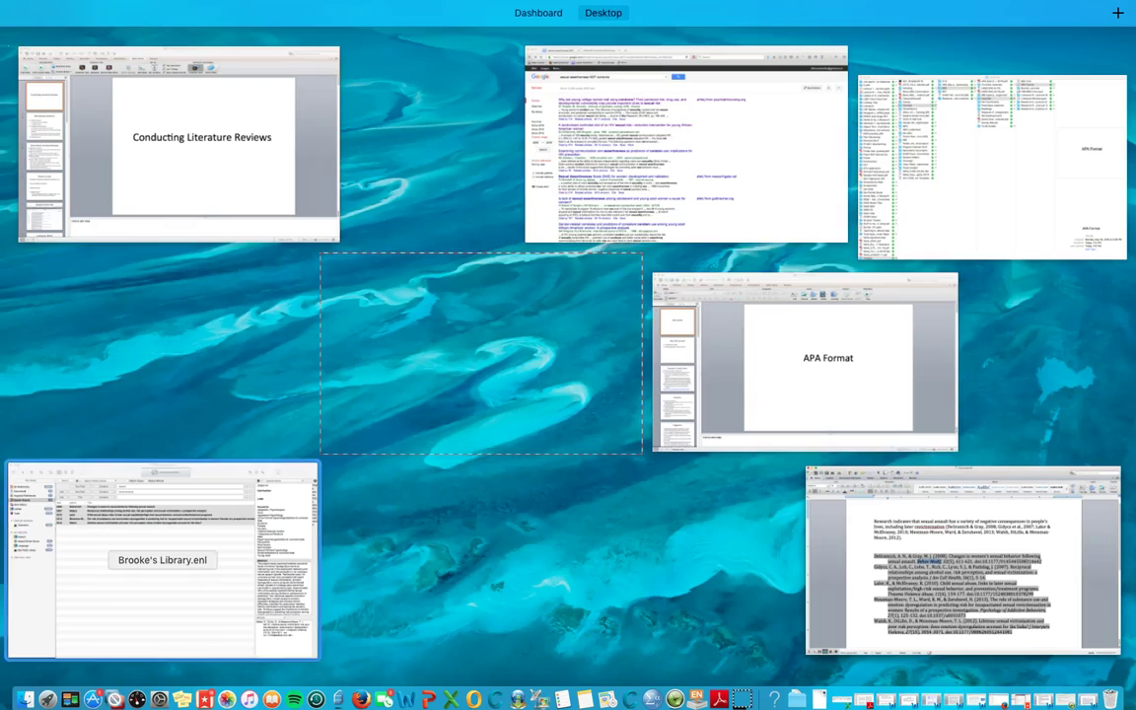
click(111, 575)
mouse_move(393, 39)
mouse_down()
mouse_move(413, 434)
mouse_move(400, 489)
mouse_move(413, 475)
mouse_move(392, 35)
mouse_up()
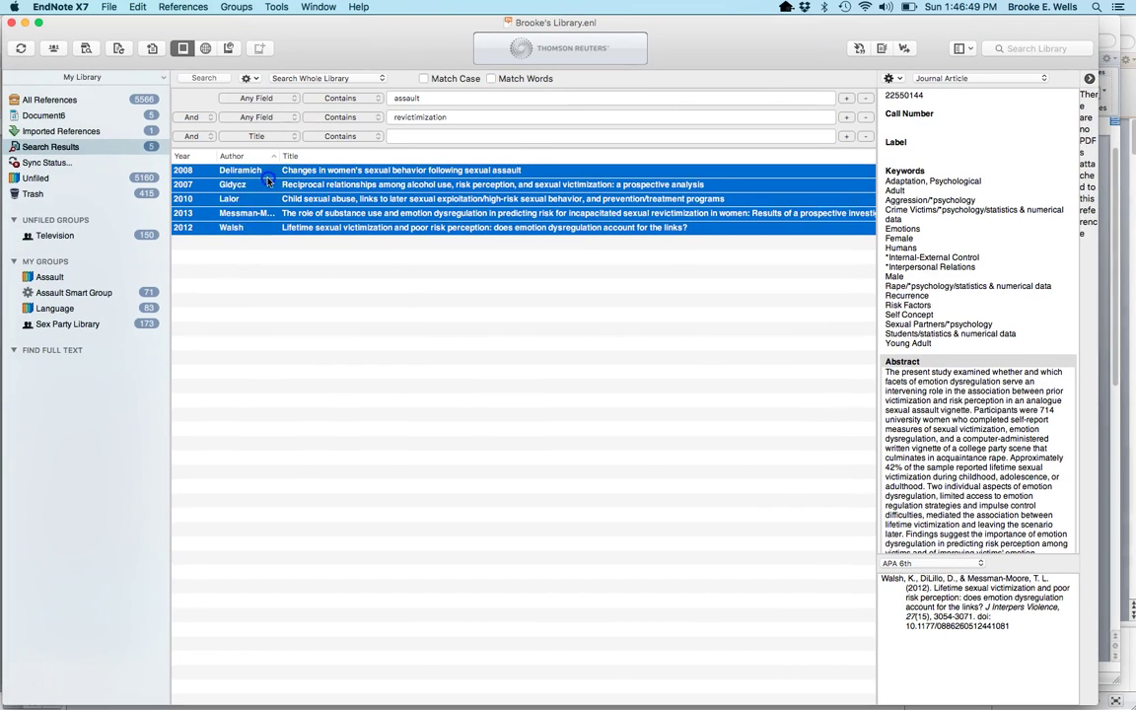
click(258, 172)
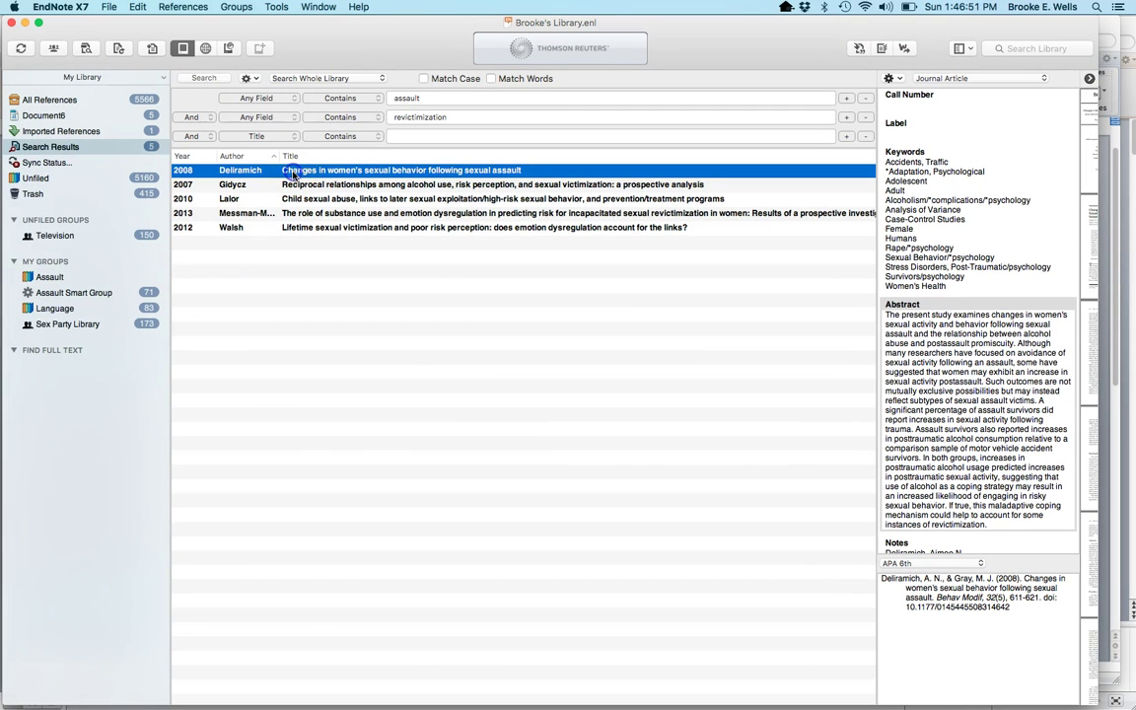
double_click(293, 175)
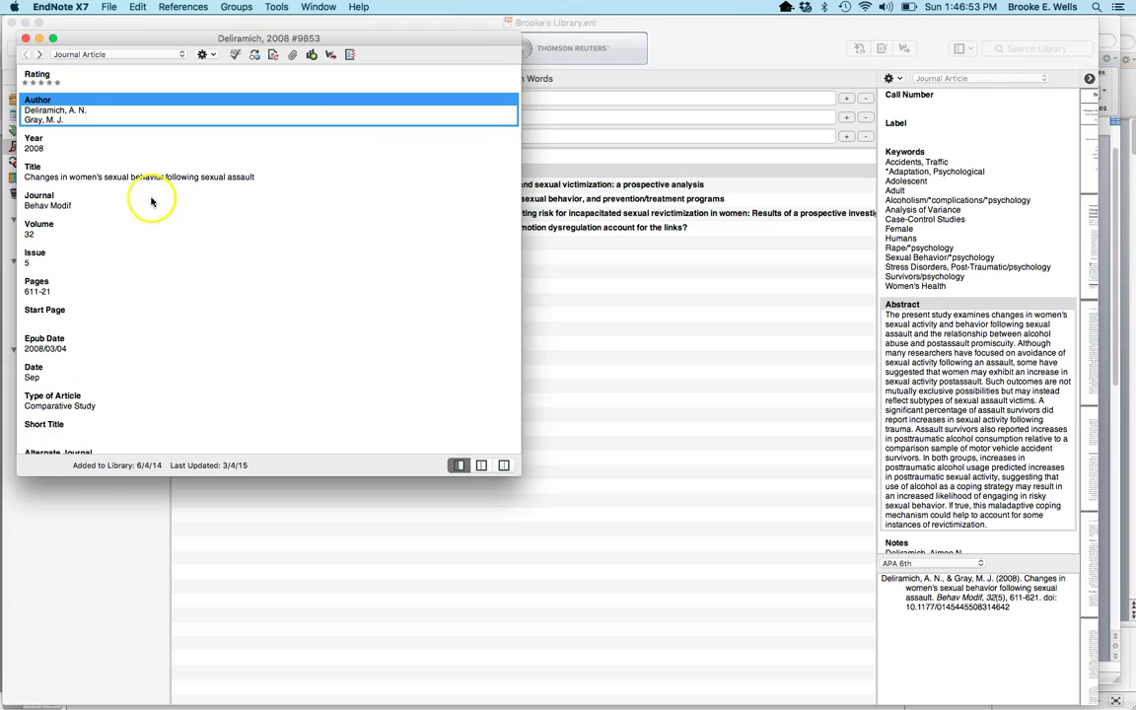
Change the reference's journal name to "Behavior Modification", close the record, and check the journal in the reference preview.
click(84, 204)
click(48, 205)
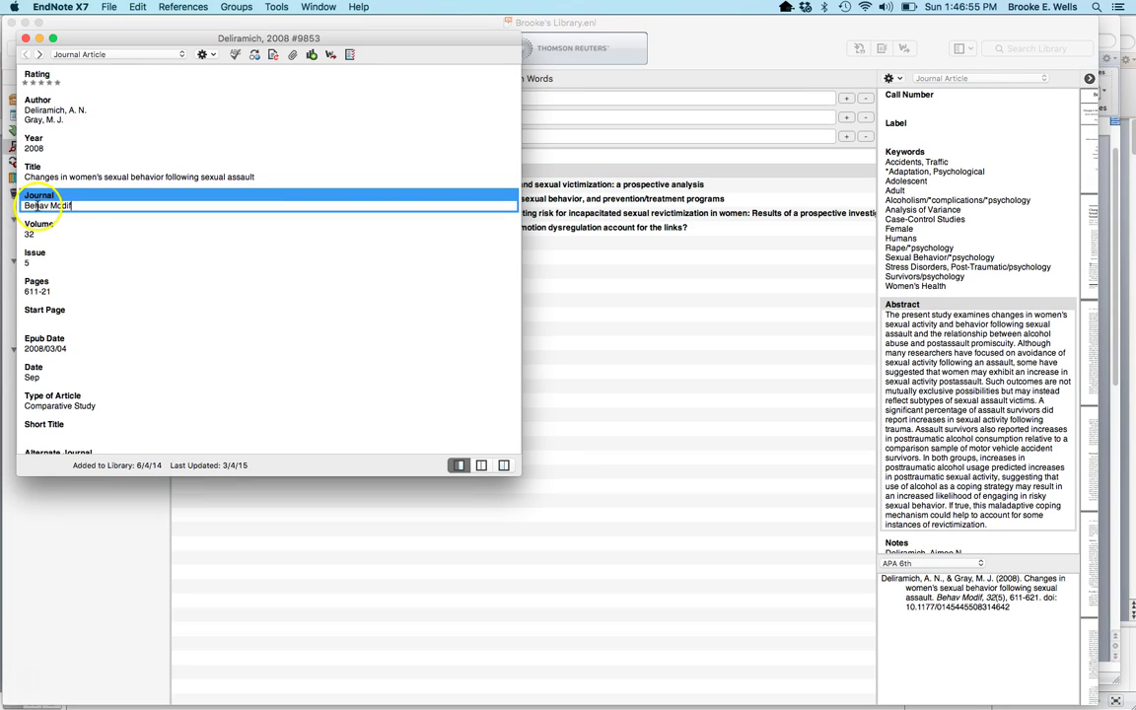
click(161, 236)
text(ior)
click(105, 204)
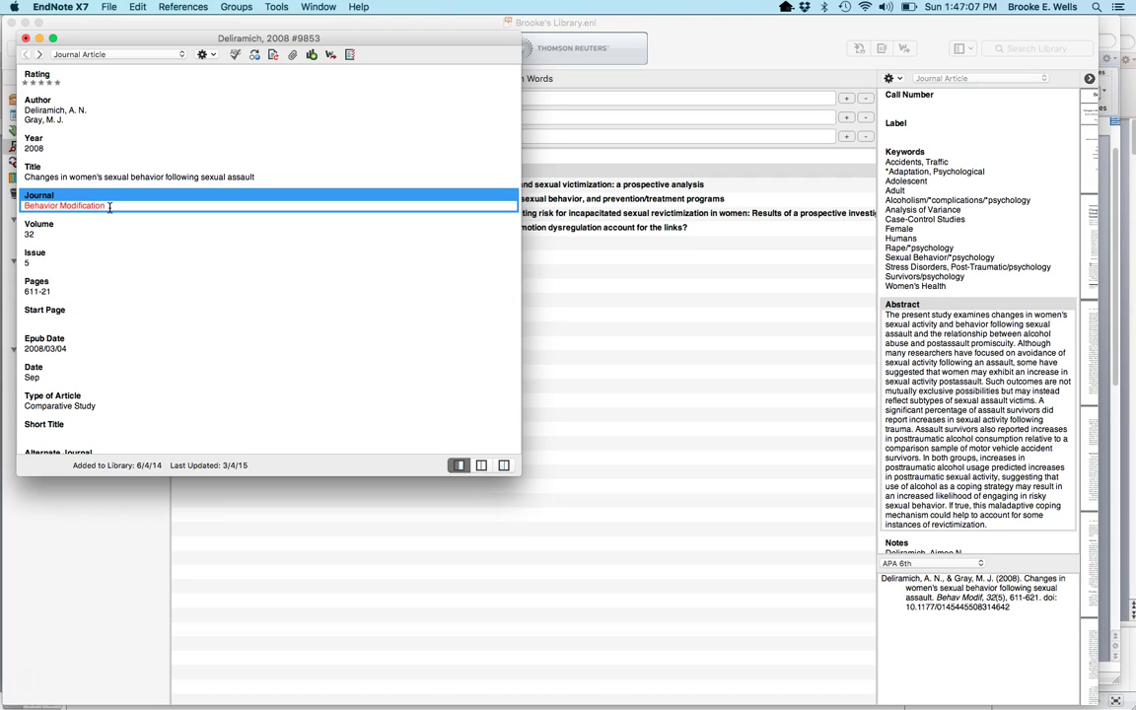
click(76, 227)
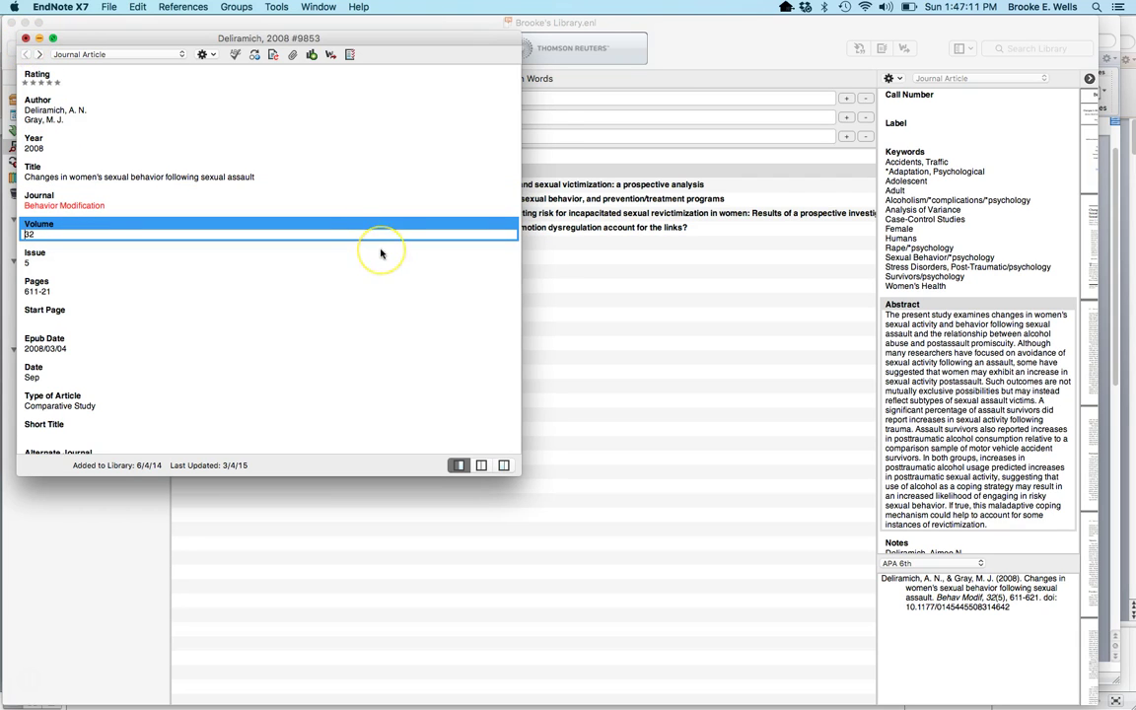
key(super+w)
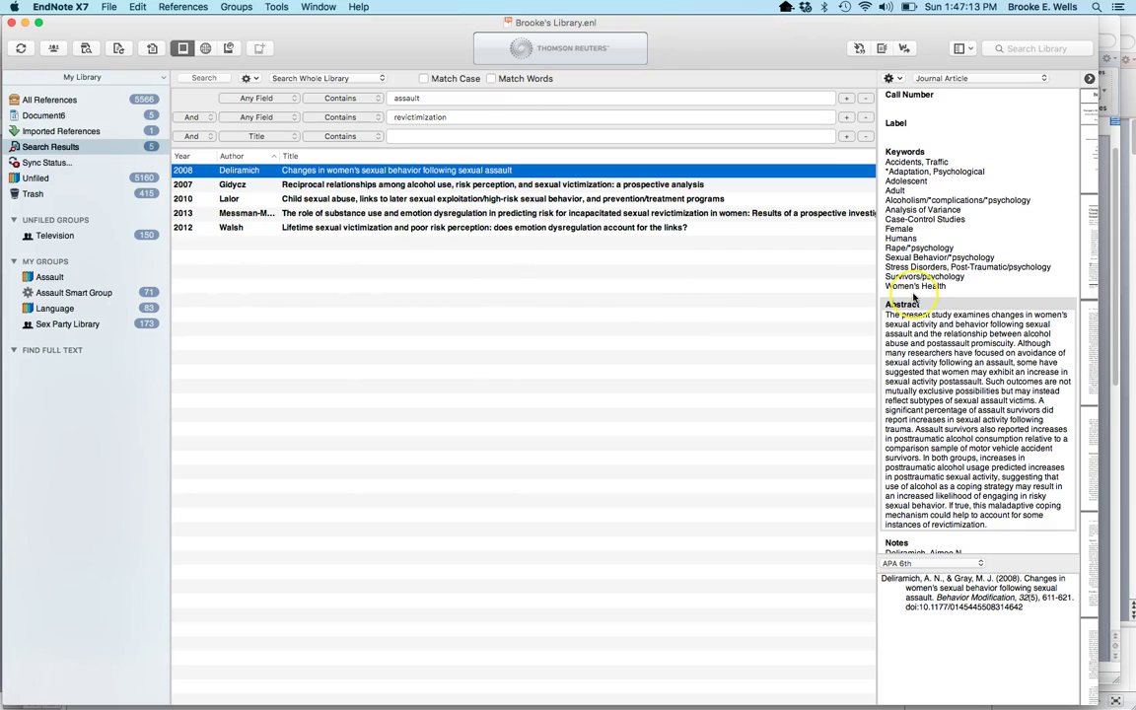
scroll(913, 297, up, 15)
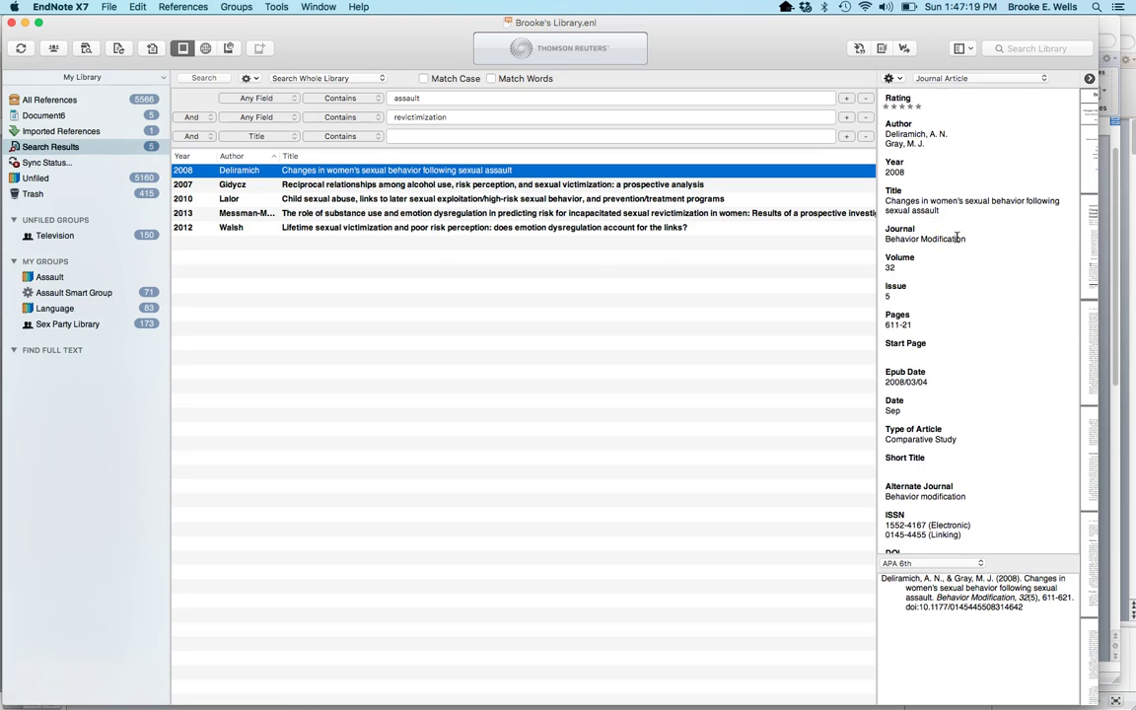
Examine the rest of the 2008 reference's record, including its DOI, keywords, abstract, notes, URL and attached PDF.
scroll(1000, 260, down, 4)
scroll(1000, 261, down, 3)
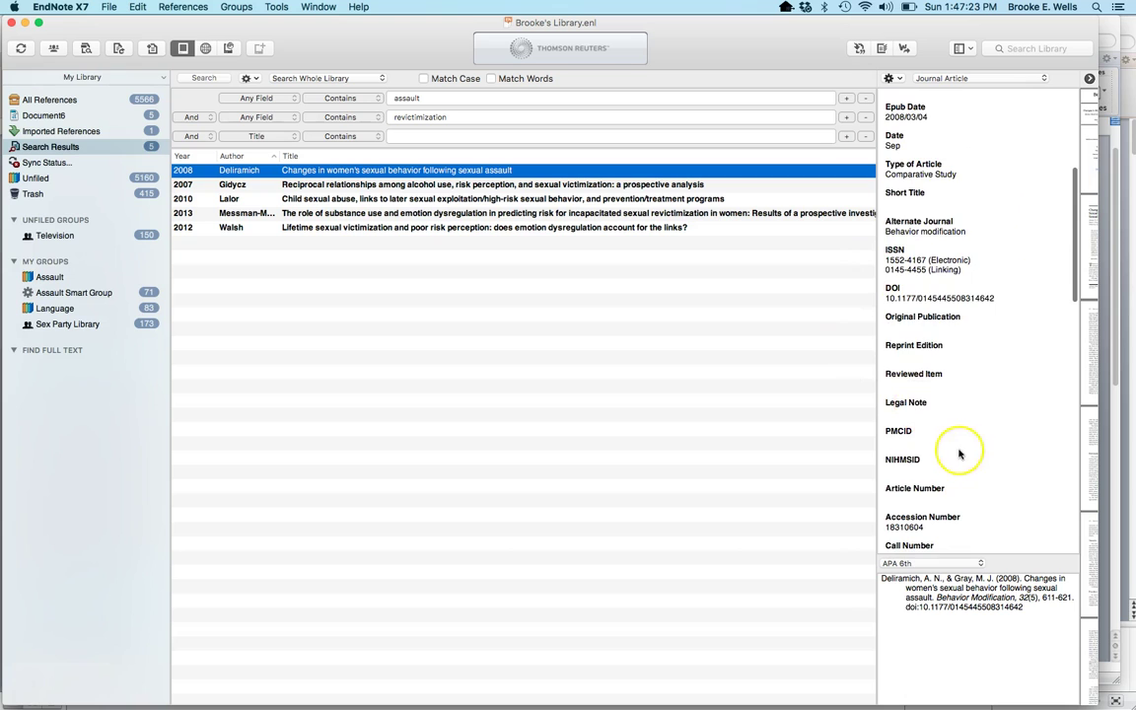
scroll(959, 453, down, 6)
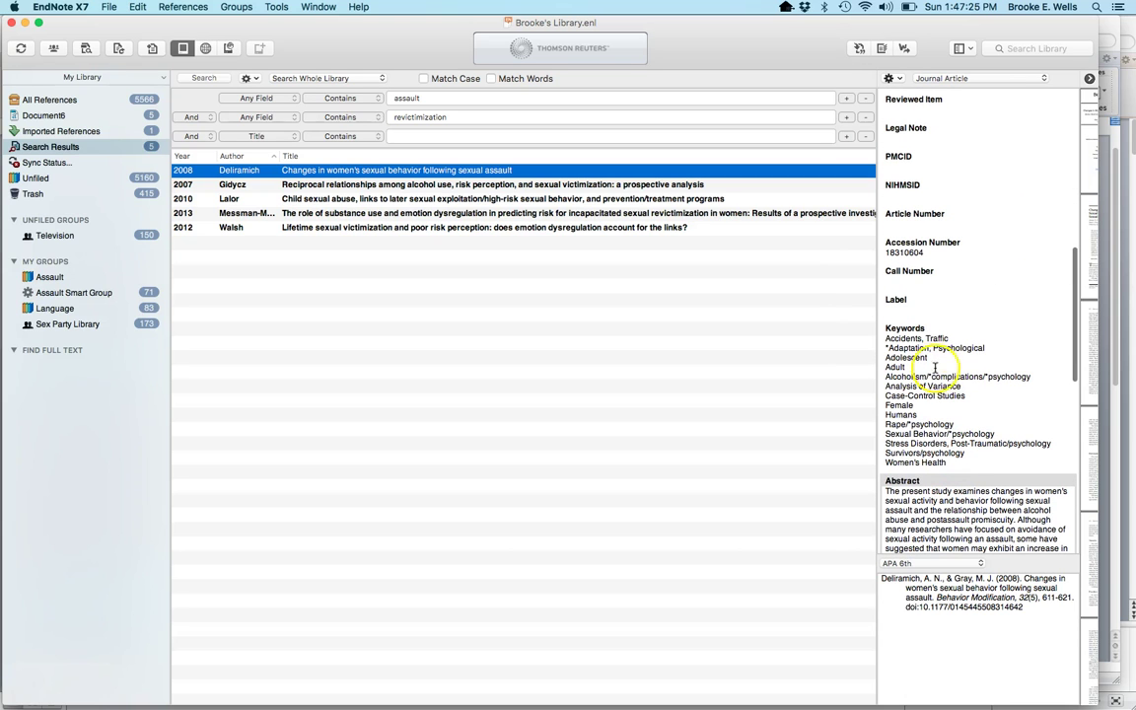
scroll(943, 446, down, 5)
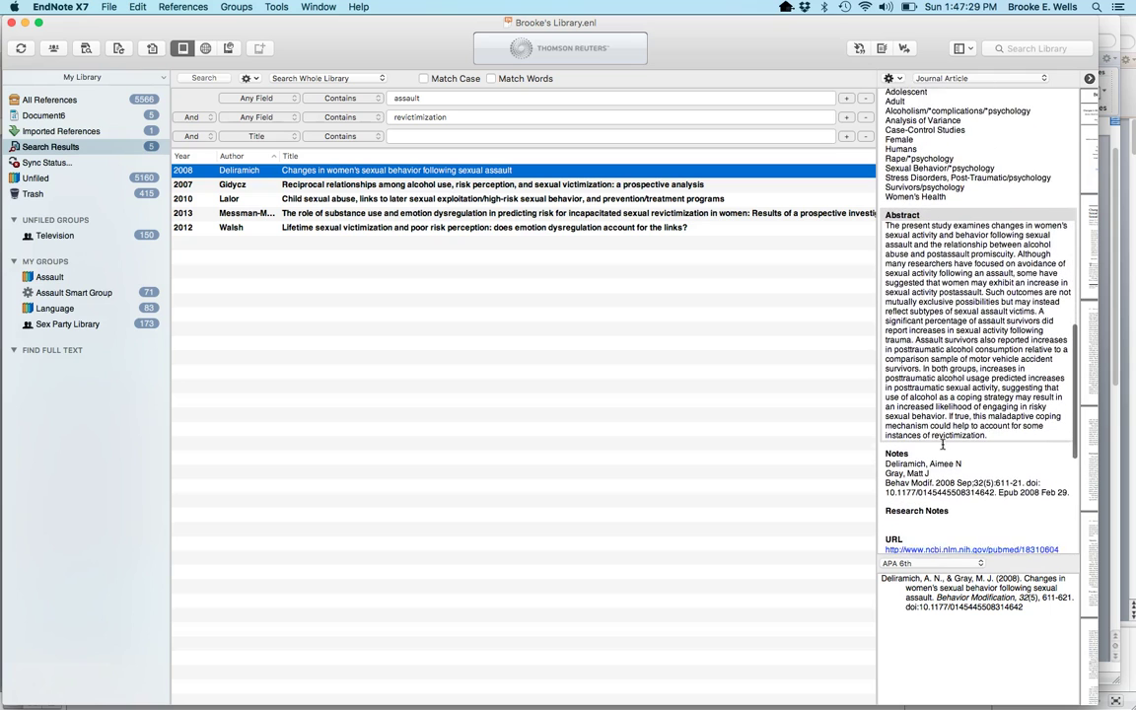
scroll(942, 445, down, 4)
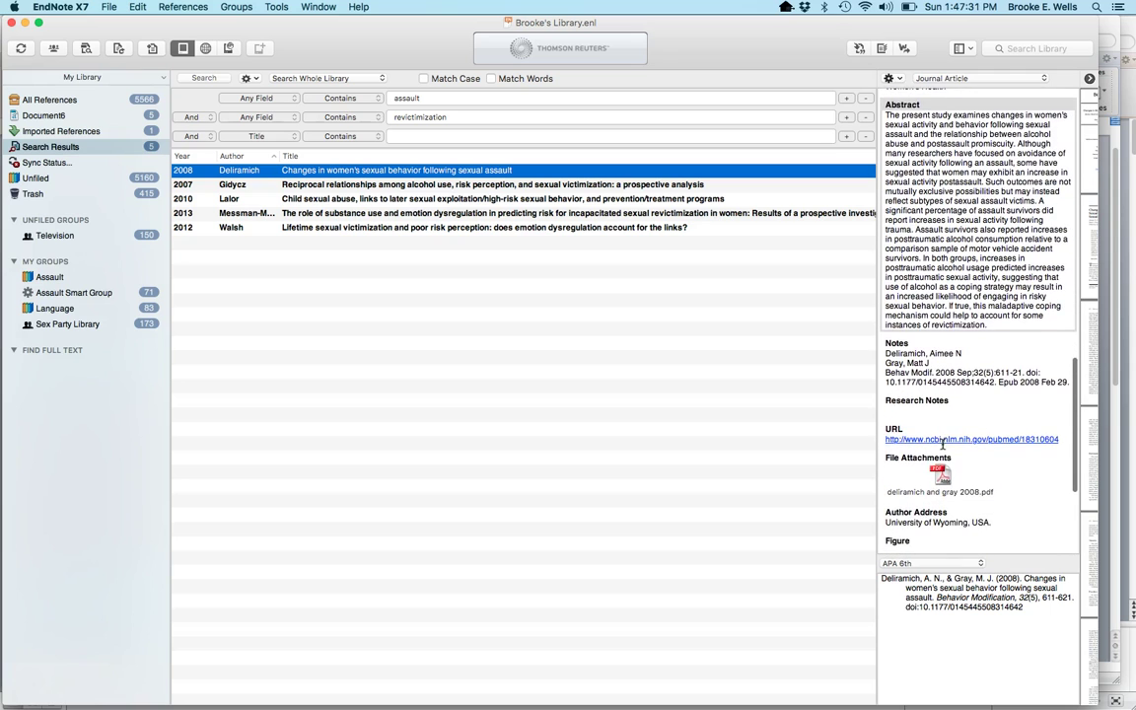
scroll(943, 446, down, 1)
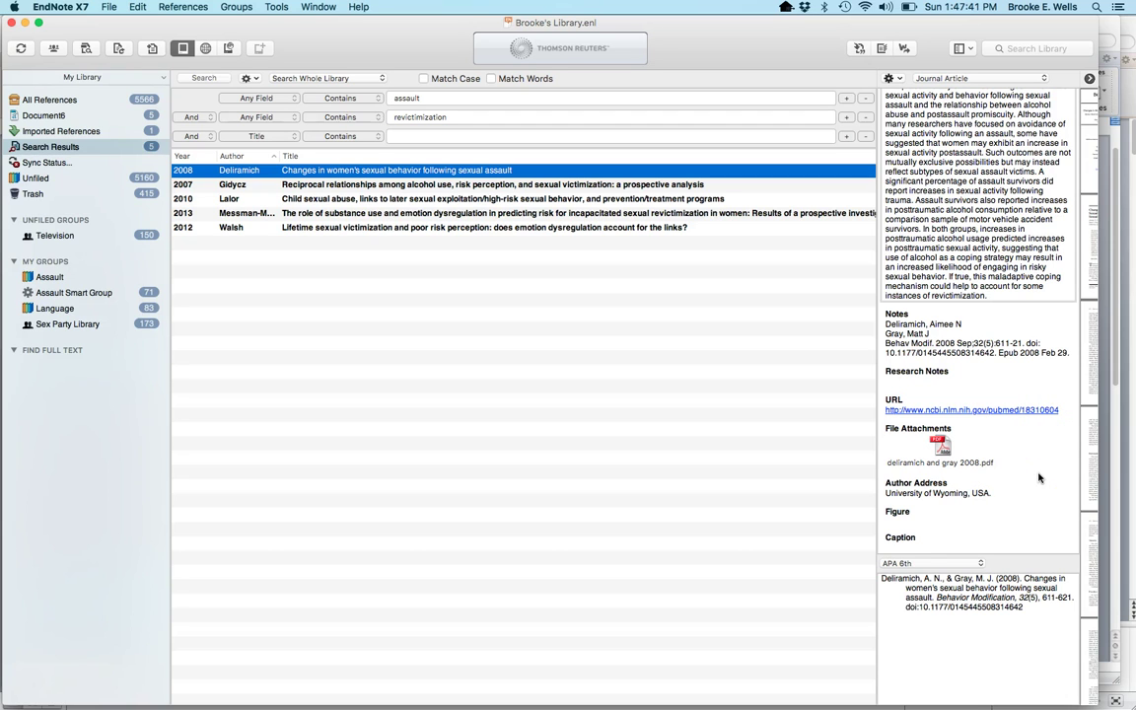
scroll(1038, 478, down, 10)
Switch to the Word document Document6 and update its EndNote citations and bibliography with the cursor after the in-text citation.
click(723, 418)
key(ctrl+Up)
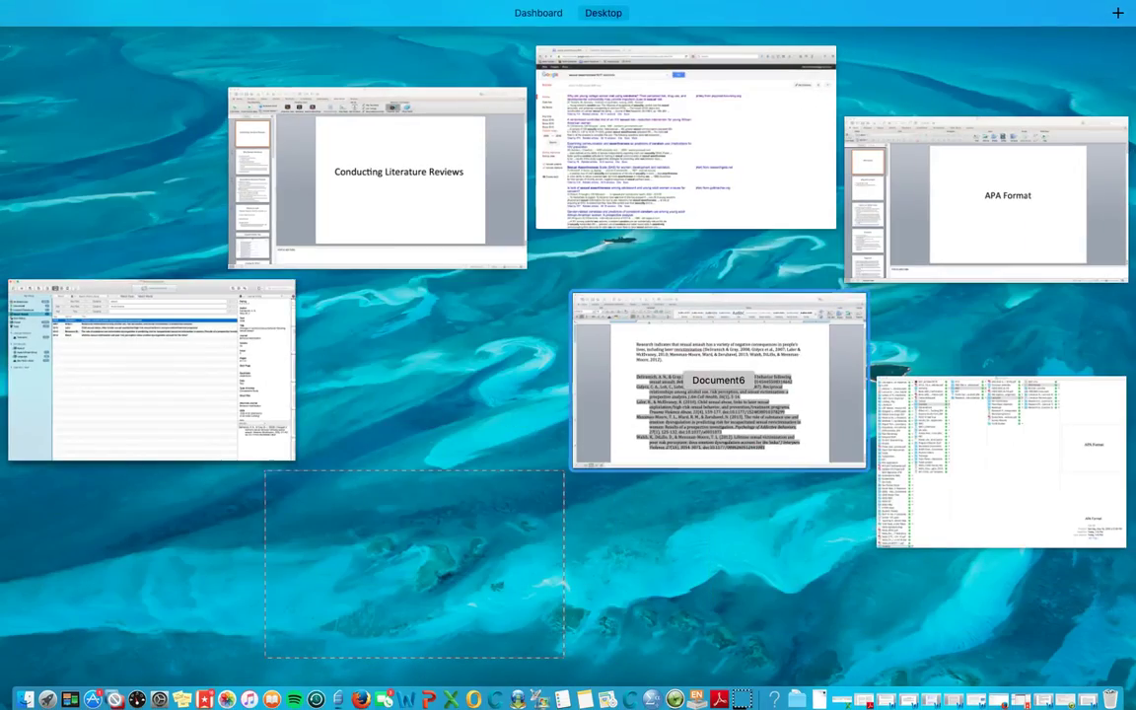
click(723, 418)
click(367, 269)
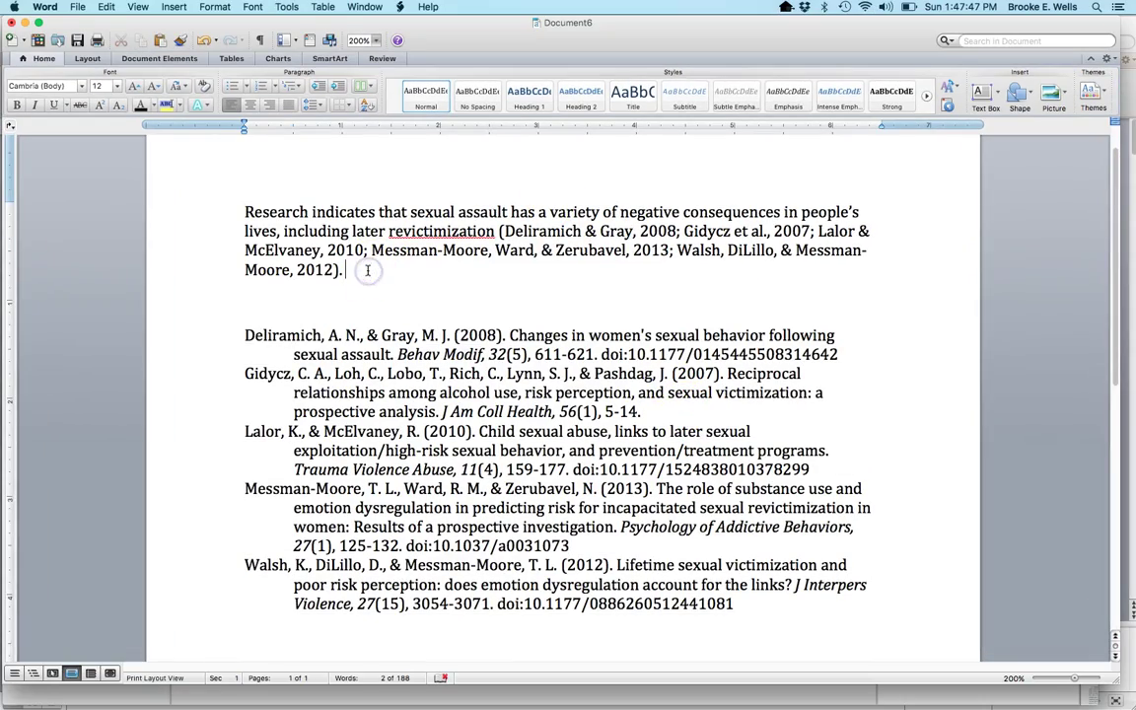
click(285, 6)
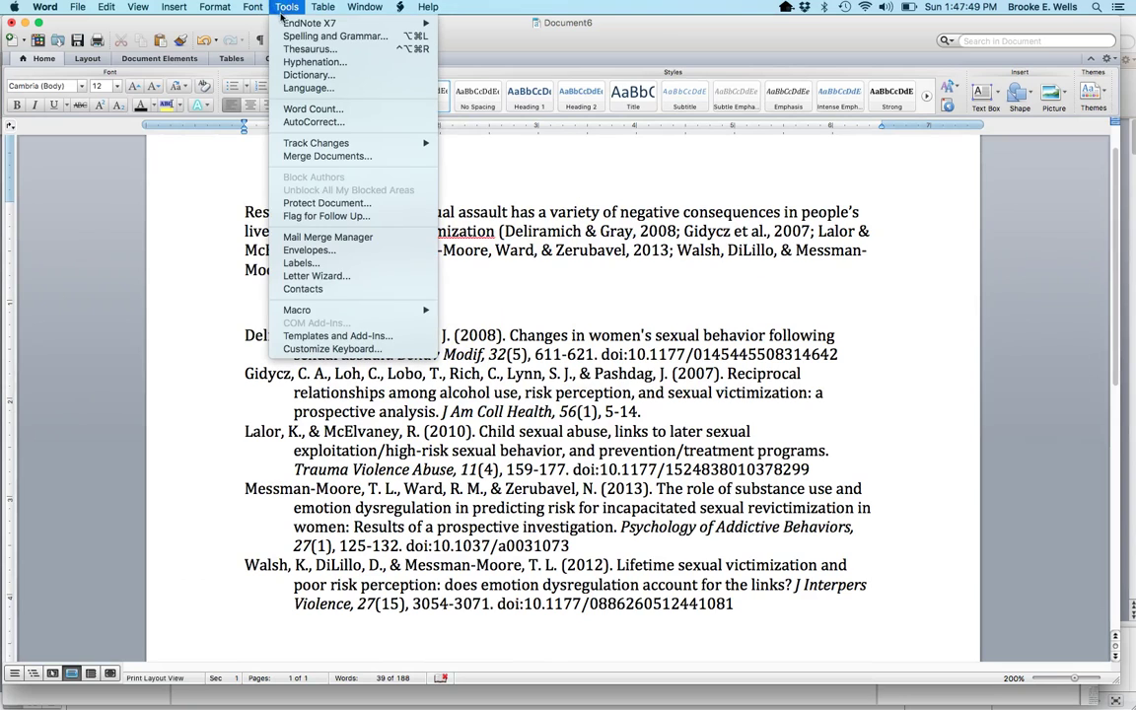
mouse_move(316, 22)
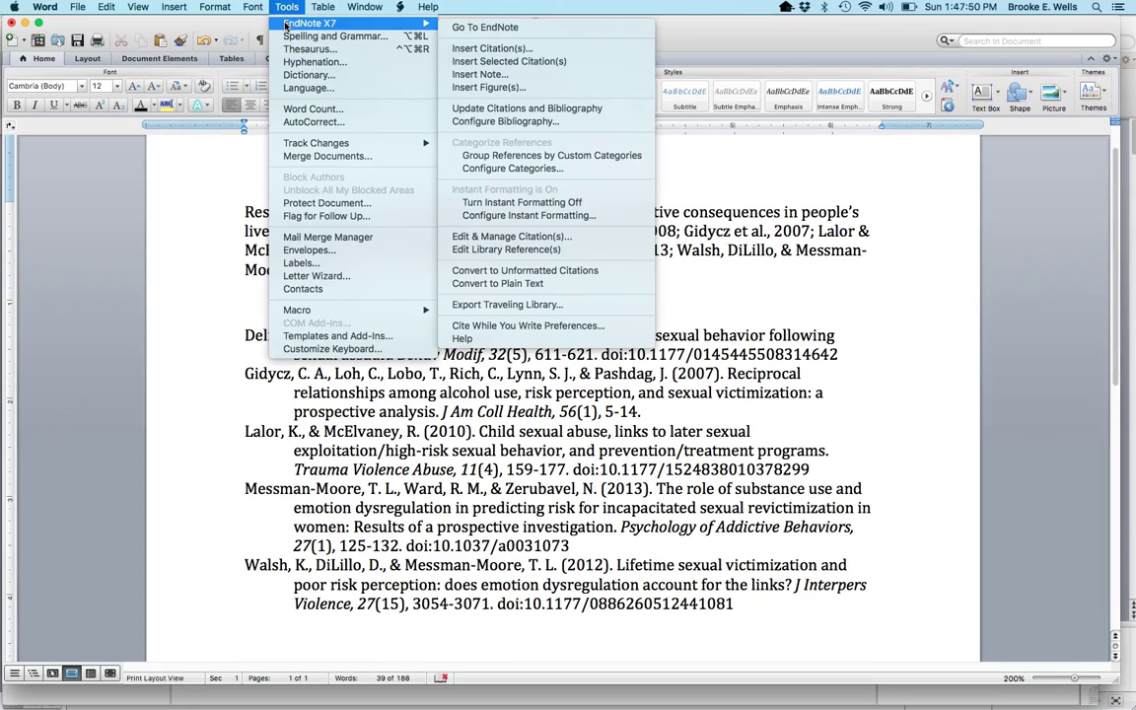
click(490, 110)
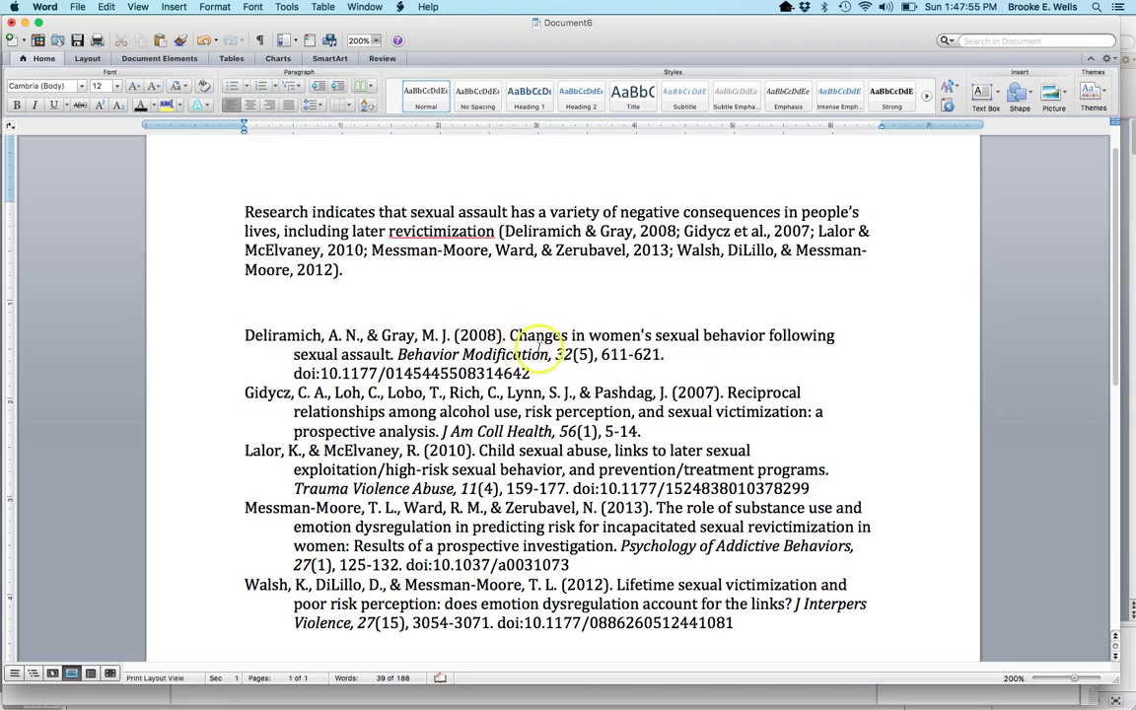
Change the journal name in the 2007 bibliography entry directly in the document to "Journal of American College Health".
click(674, 354)
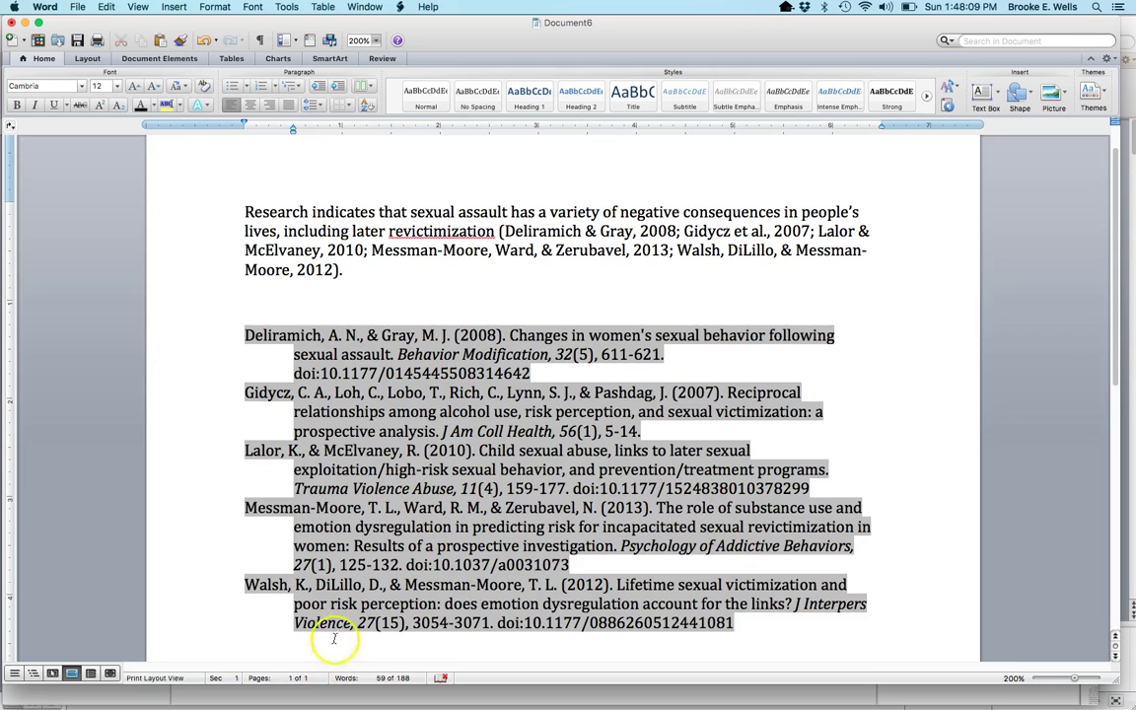
click(786, 628)
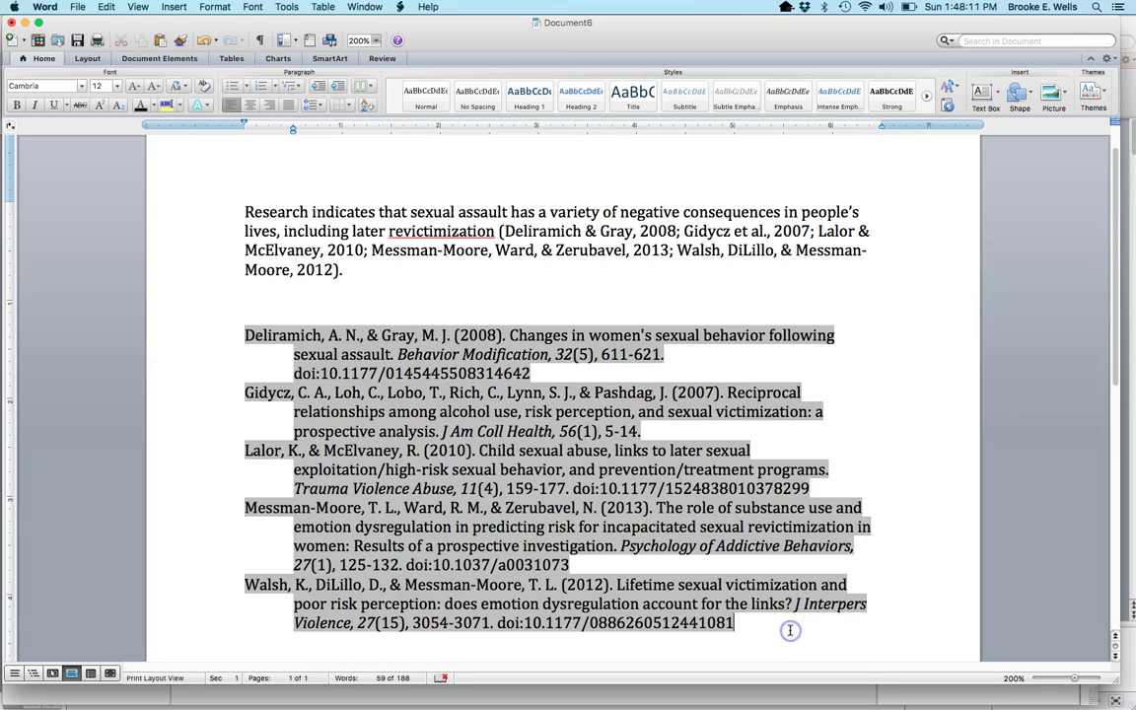
click(552, 371)
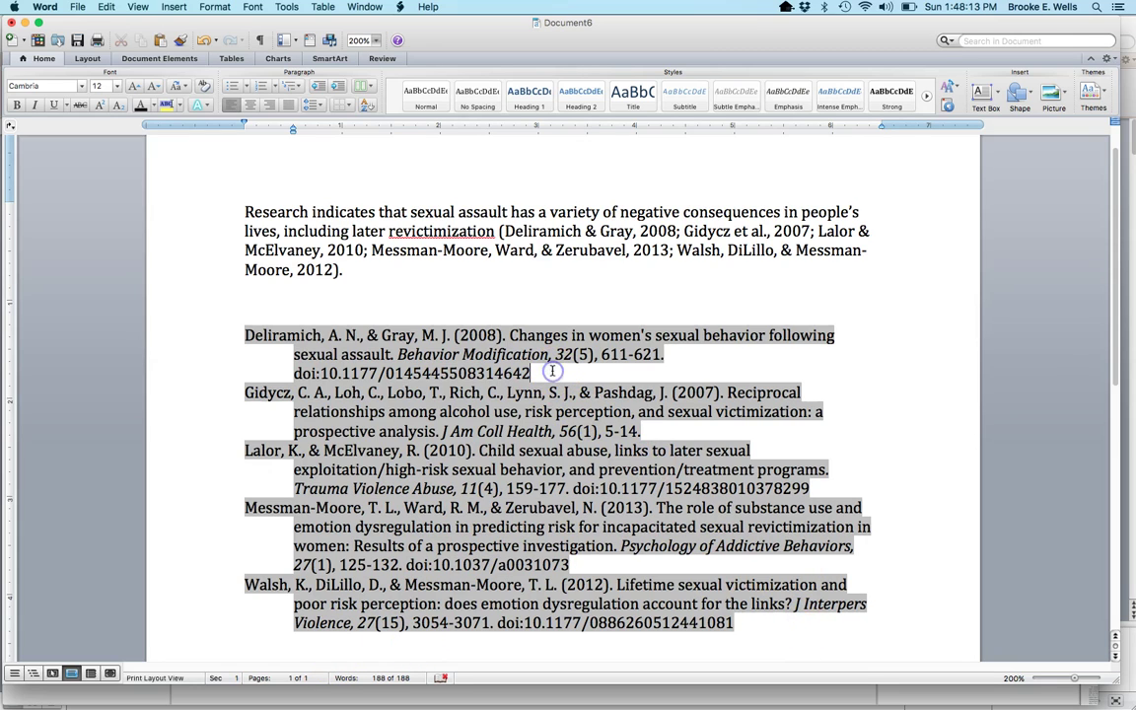
click(444, 431)
text(ournal of Am)
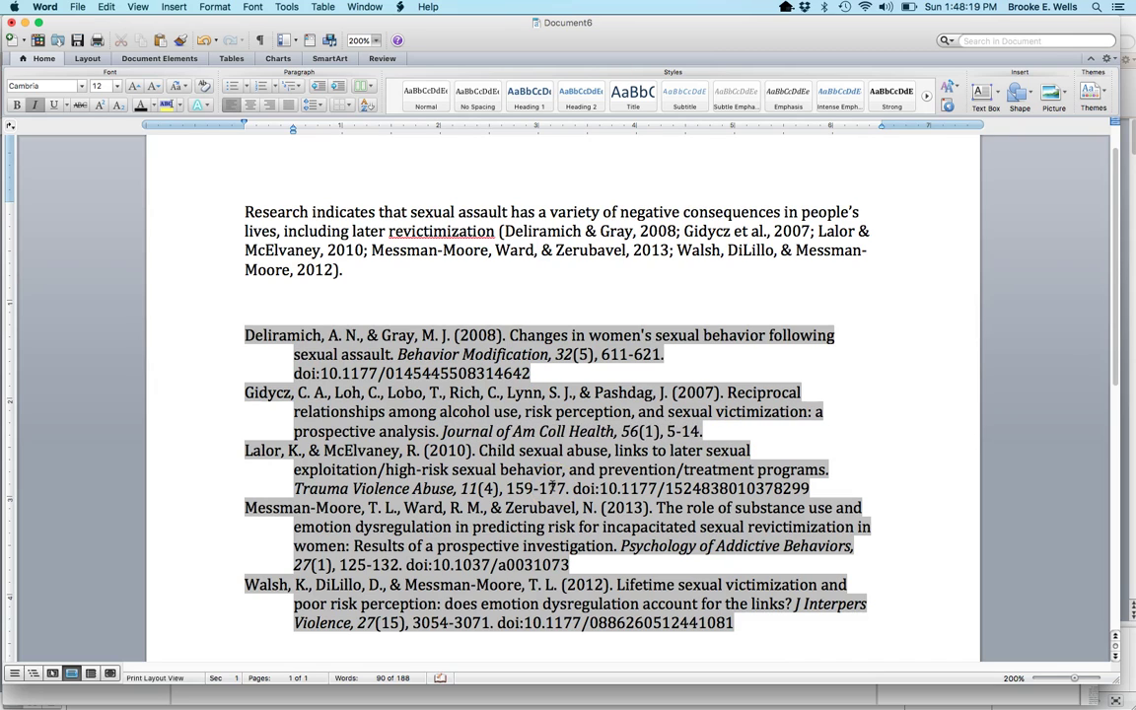
text(erican Coll)
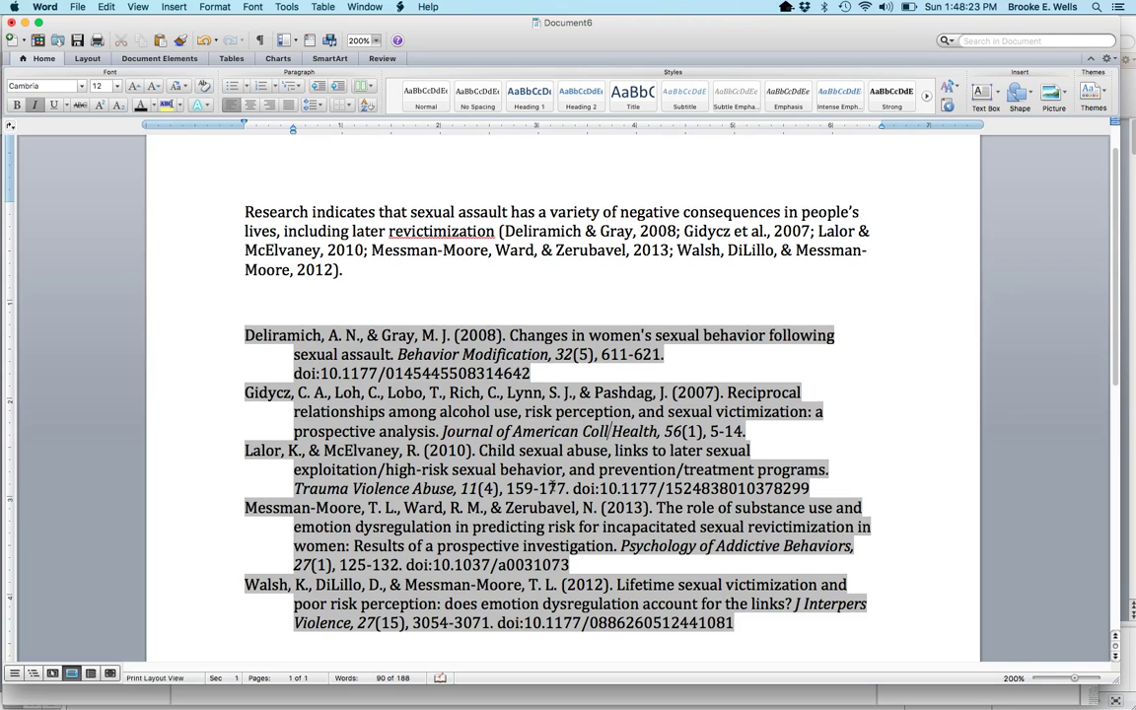
text(ege)
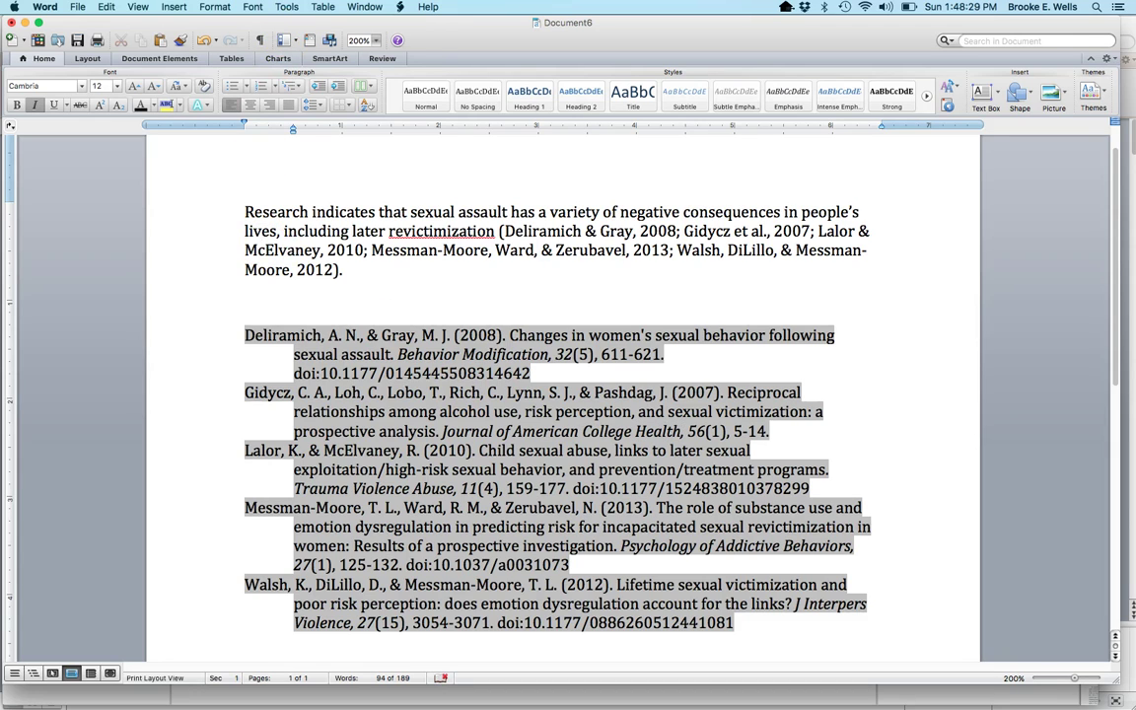
Update the EndNote citations and bibliography again after the manual journal edit, and return the cursor to the end of the citation paragraph.
click(286, 6)
mouse_move(364, 21)
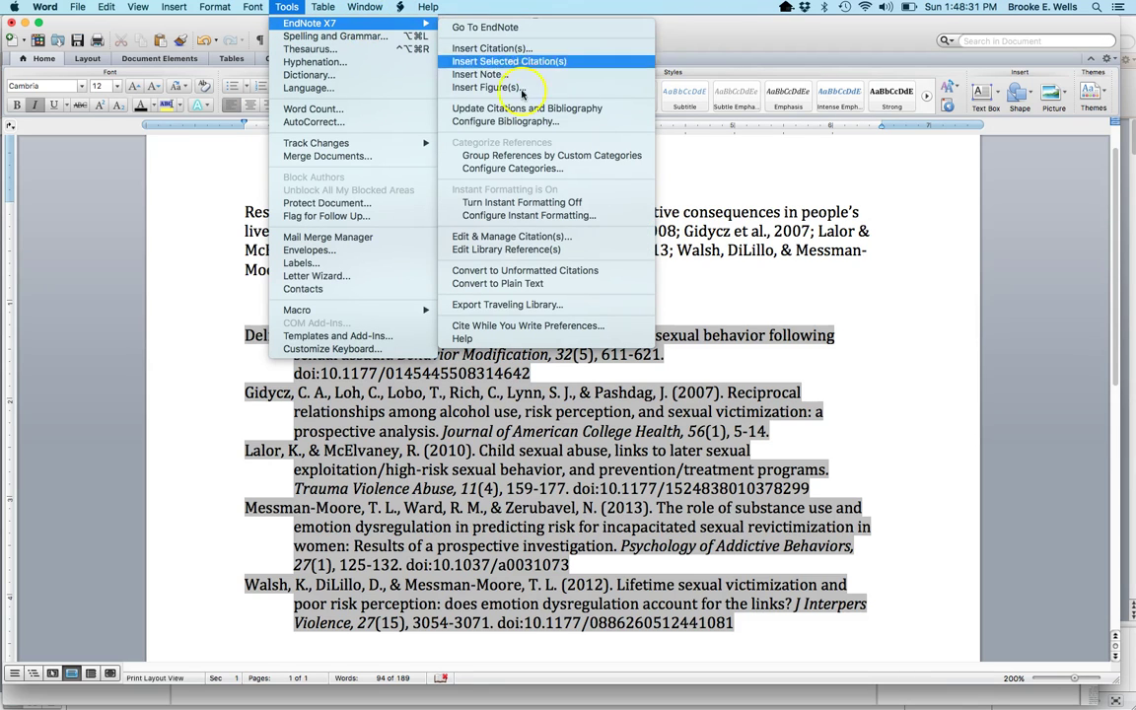
click(467, 109)
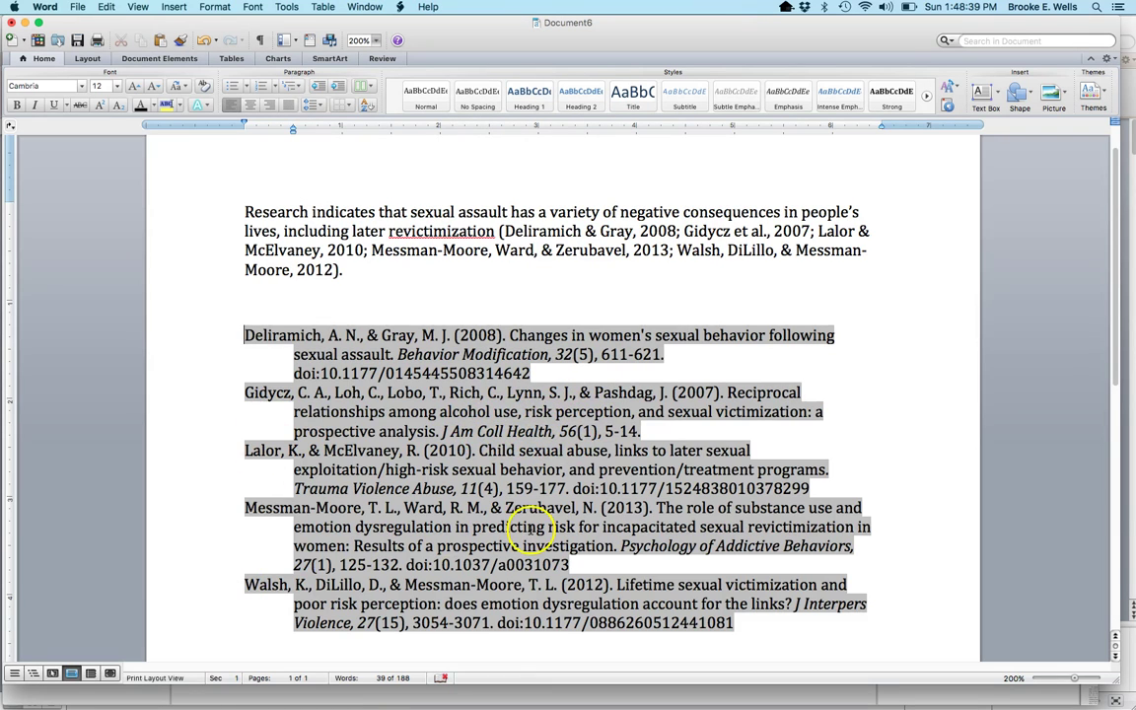
click(434, 284)
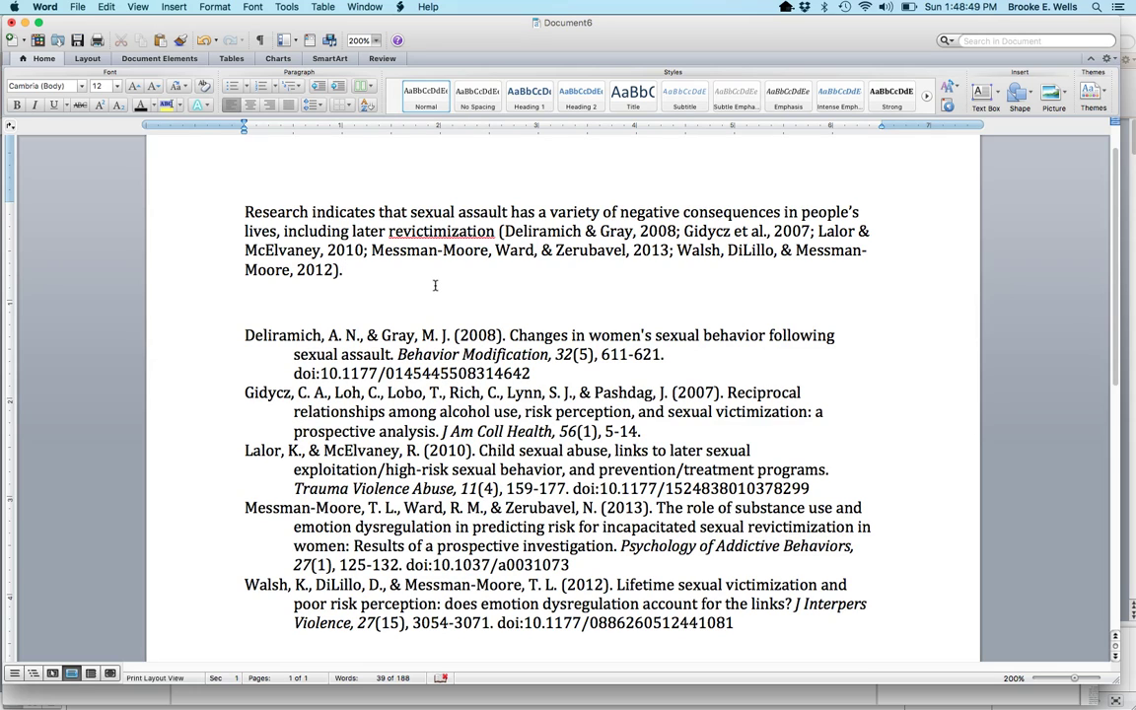
click(380, 271)
click(505, 255)
click(418, 309)
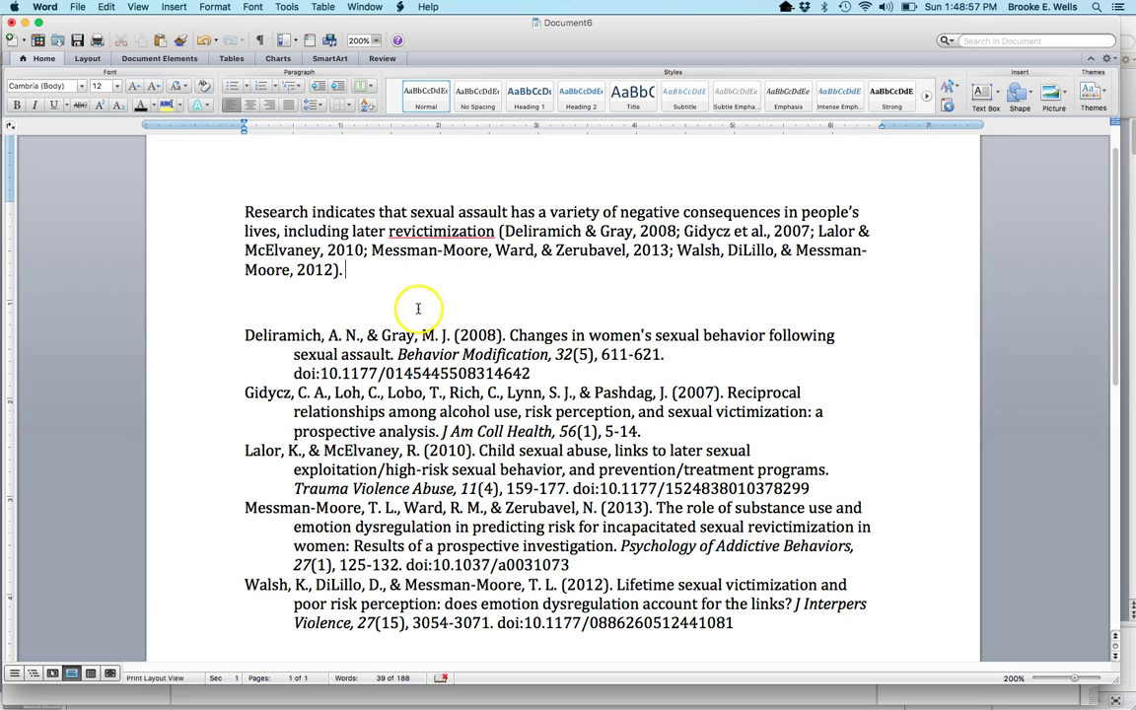
Switch back to EndNote and display all references in the library.
key(ctrl+Up)
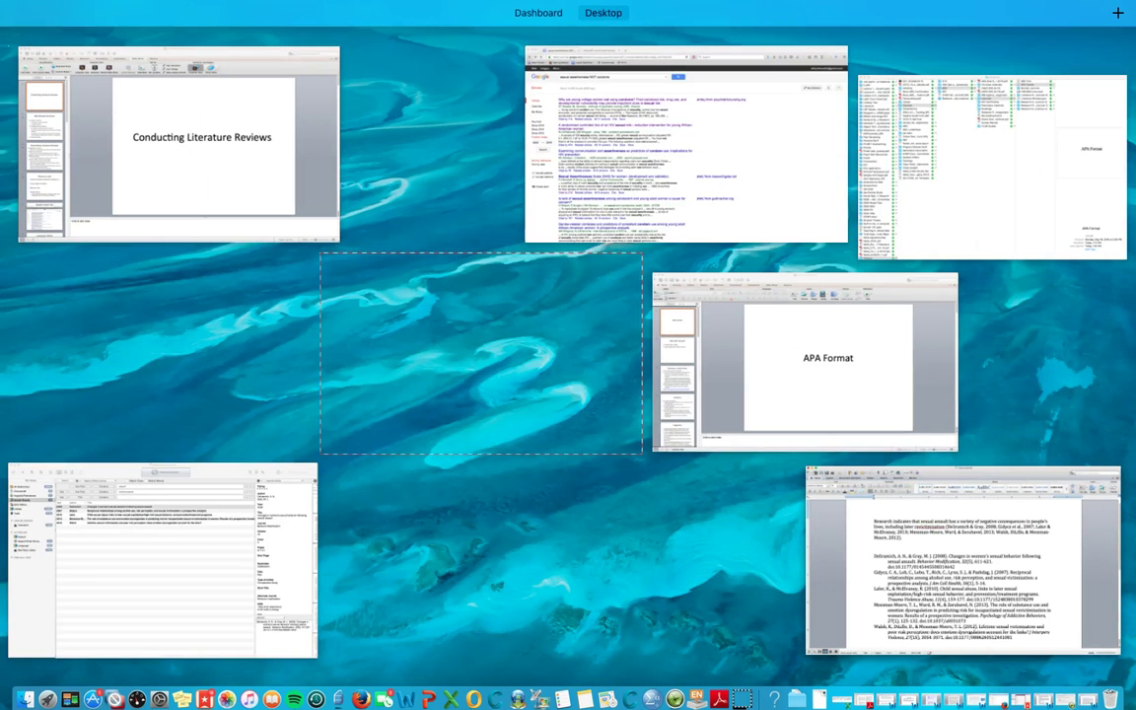
click(114, 613)
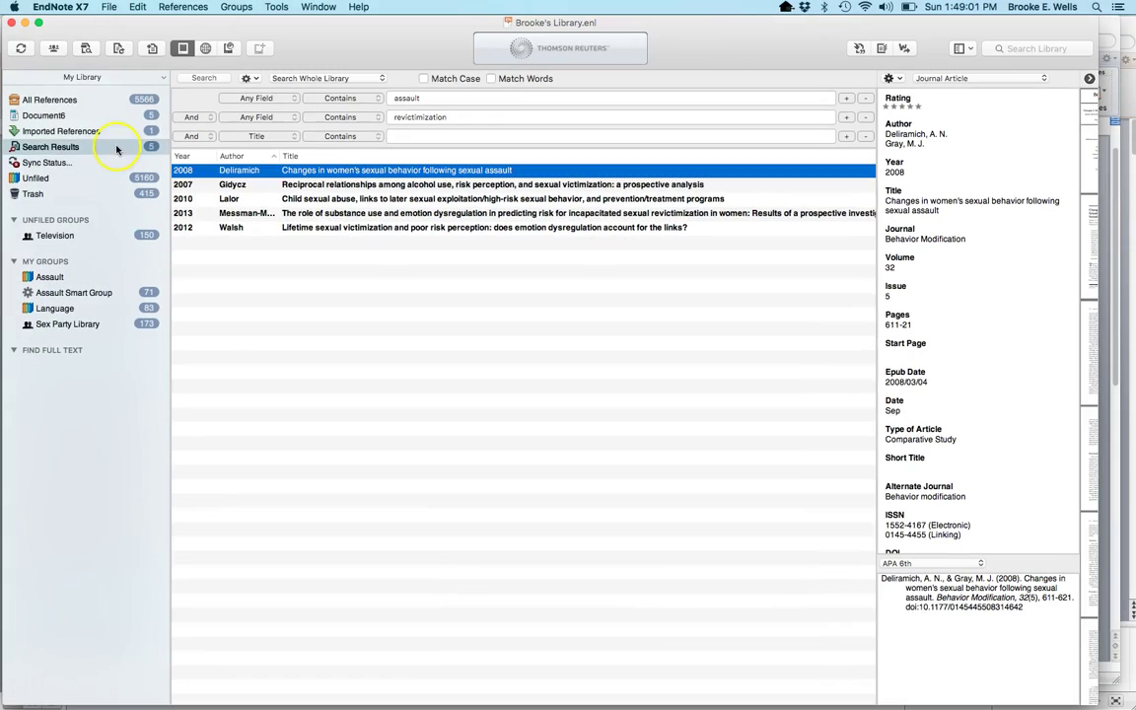
click(98, 101)
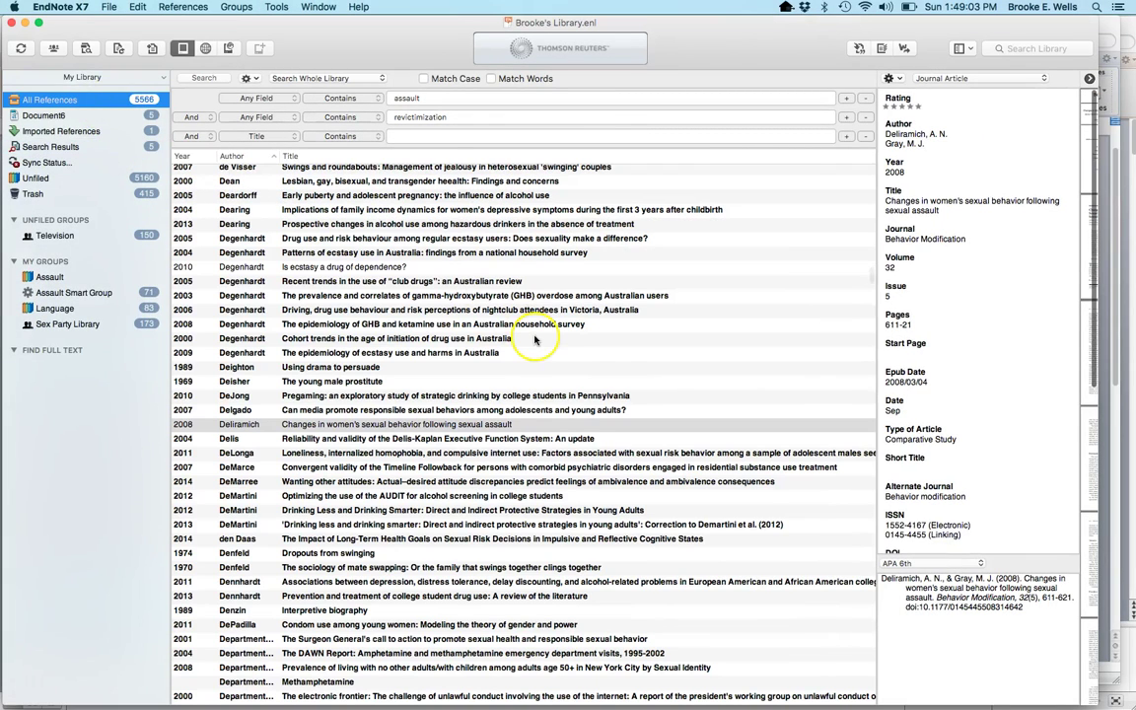